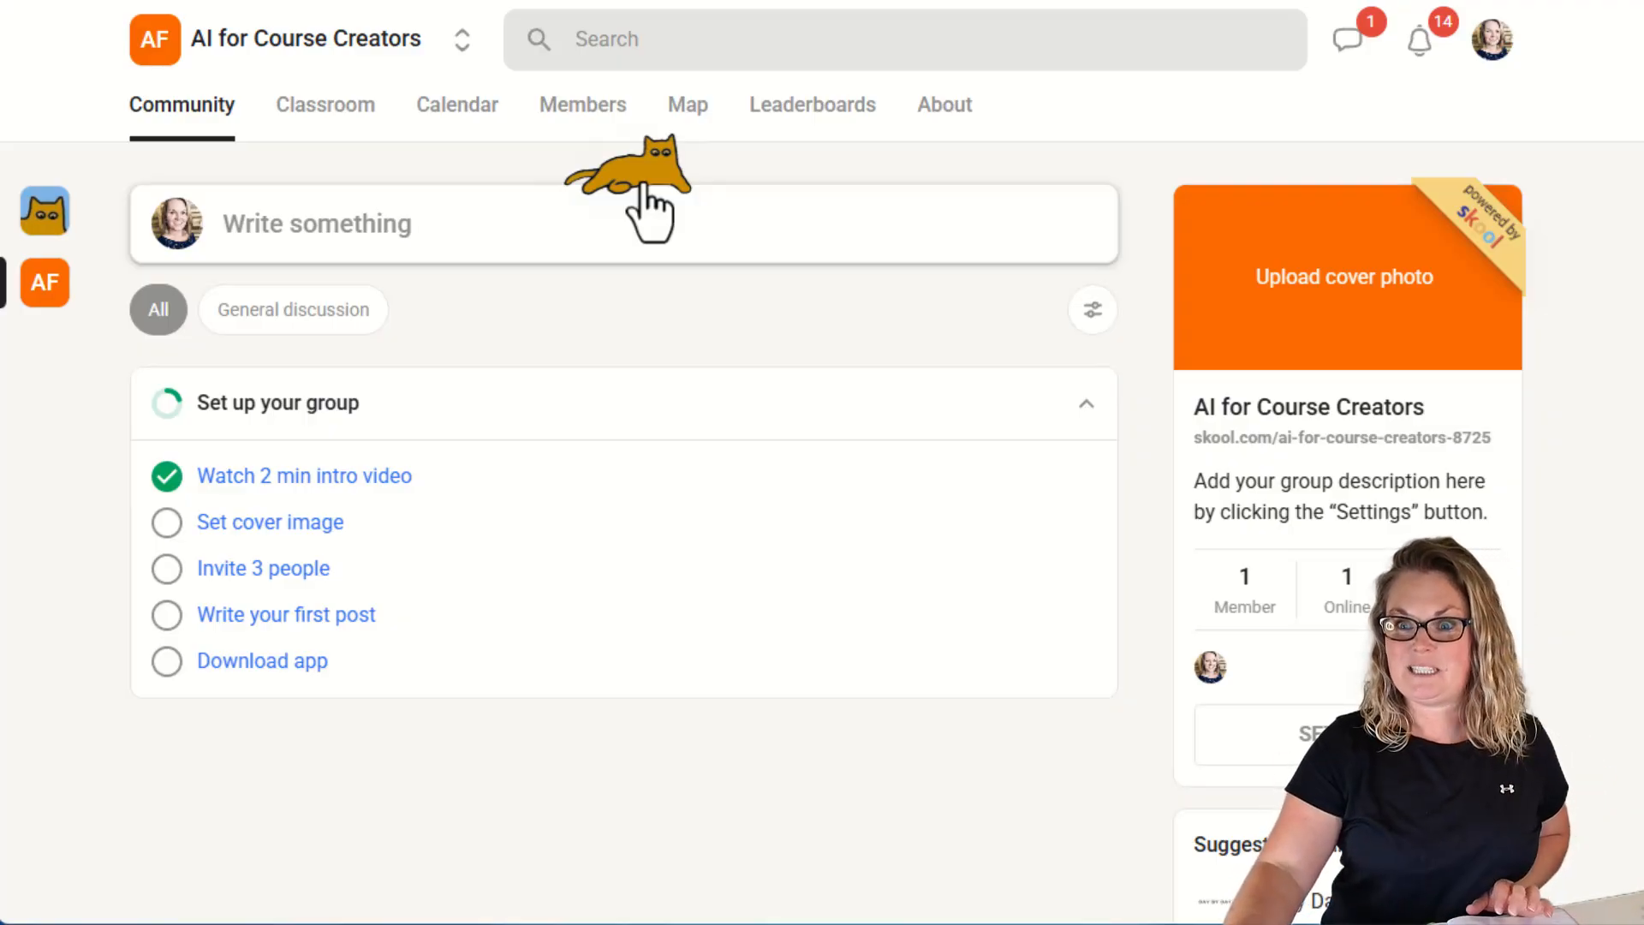
click(646, 187)
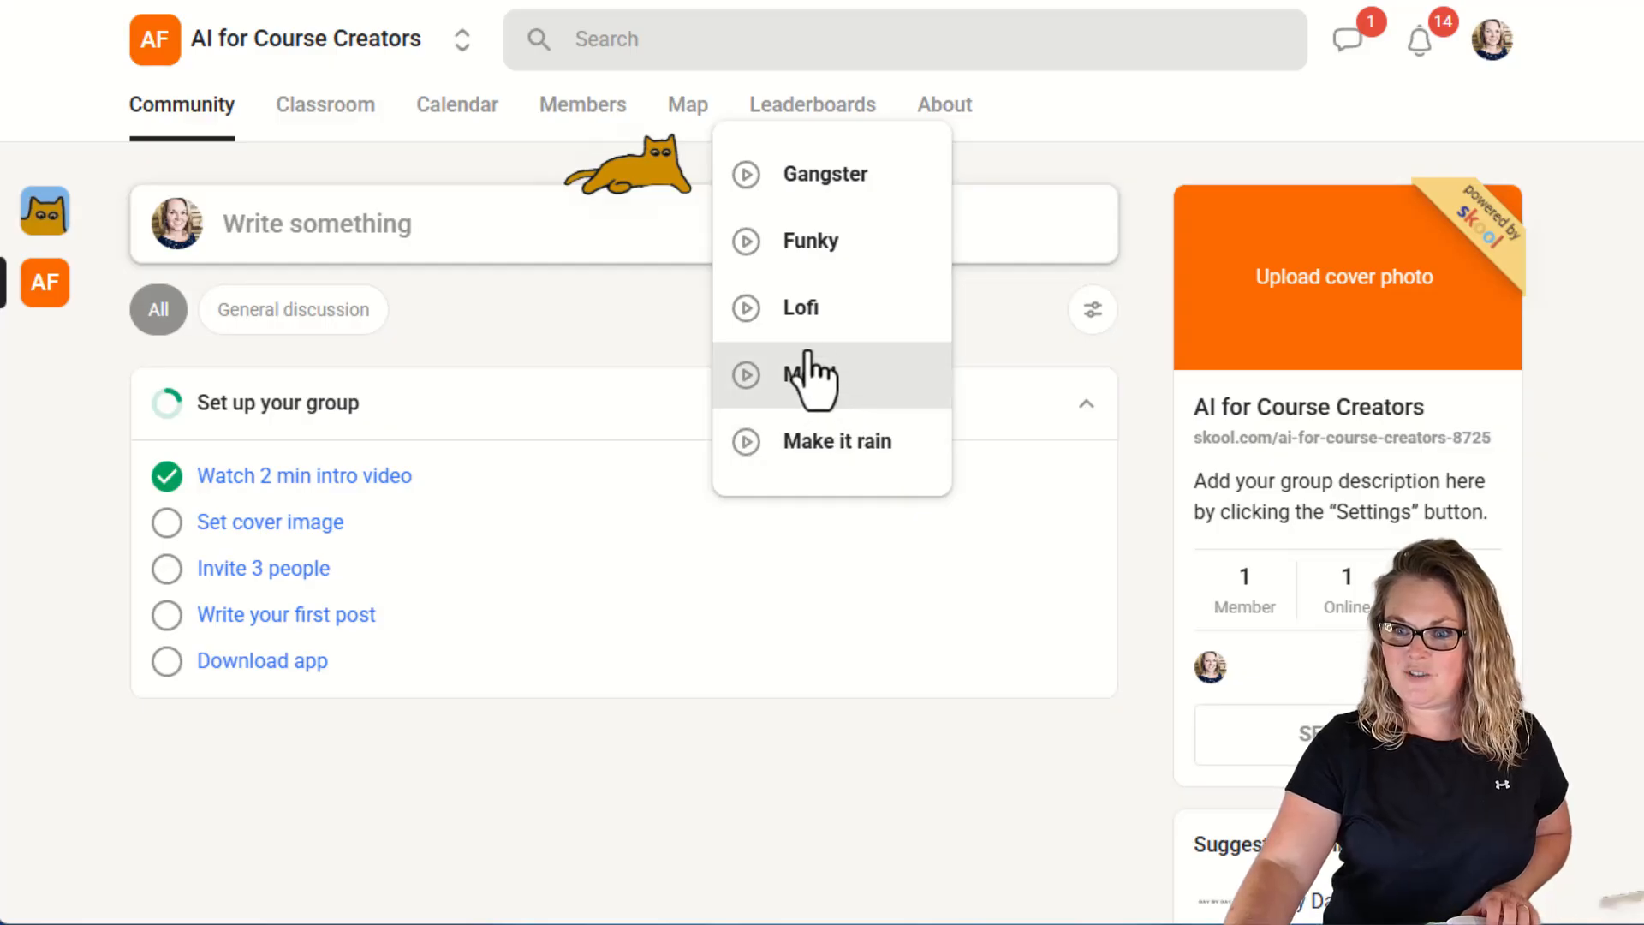
click(815, 252)
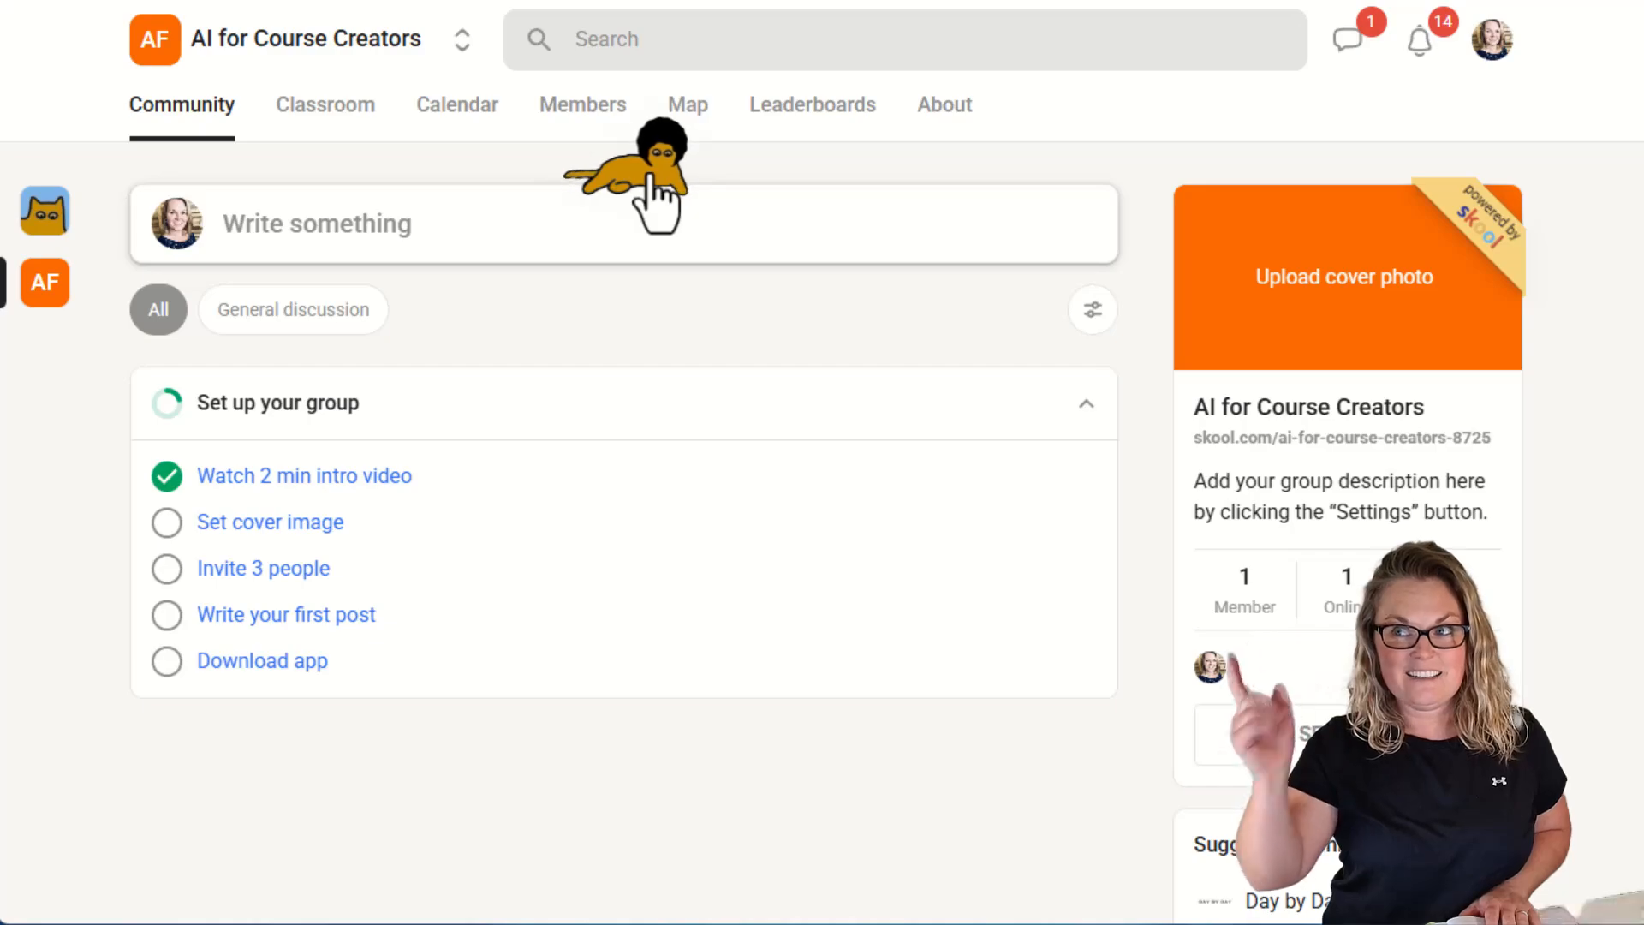
click(835, 319)
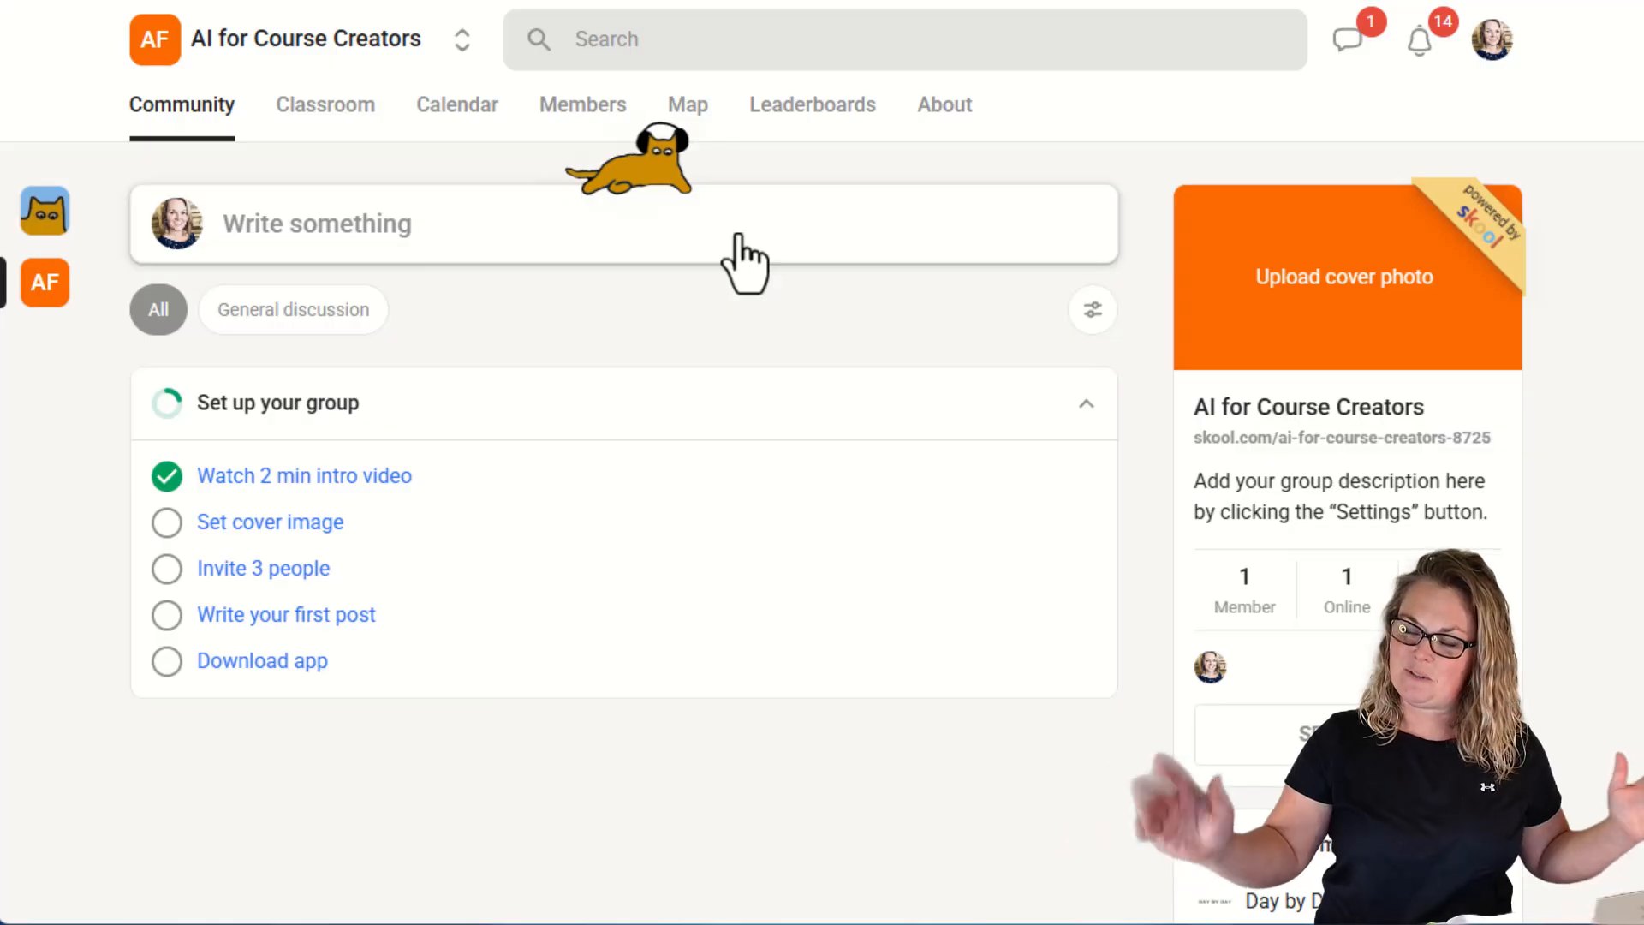
click(655, 175)
click(754, 326)
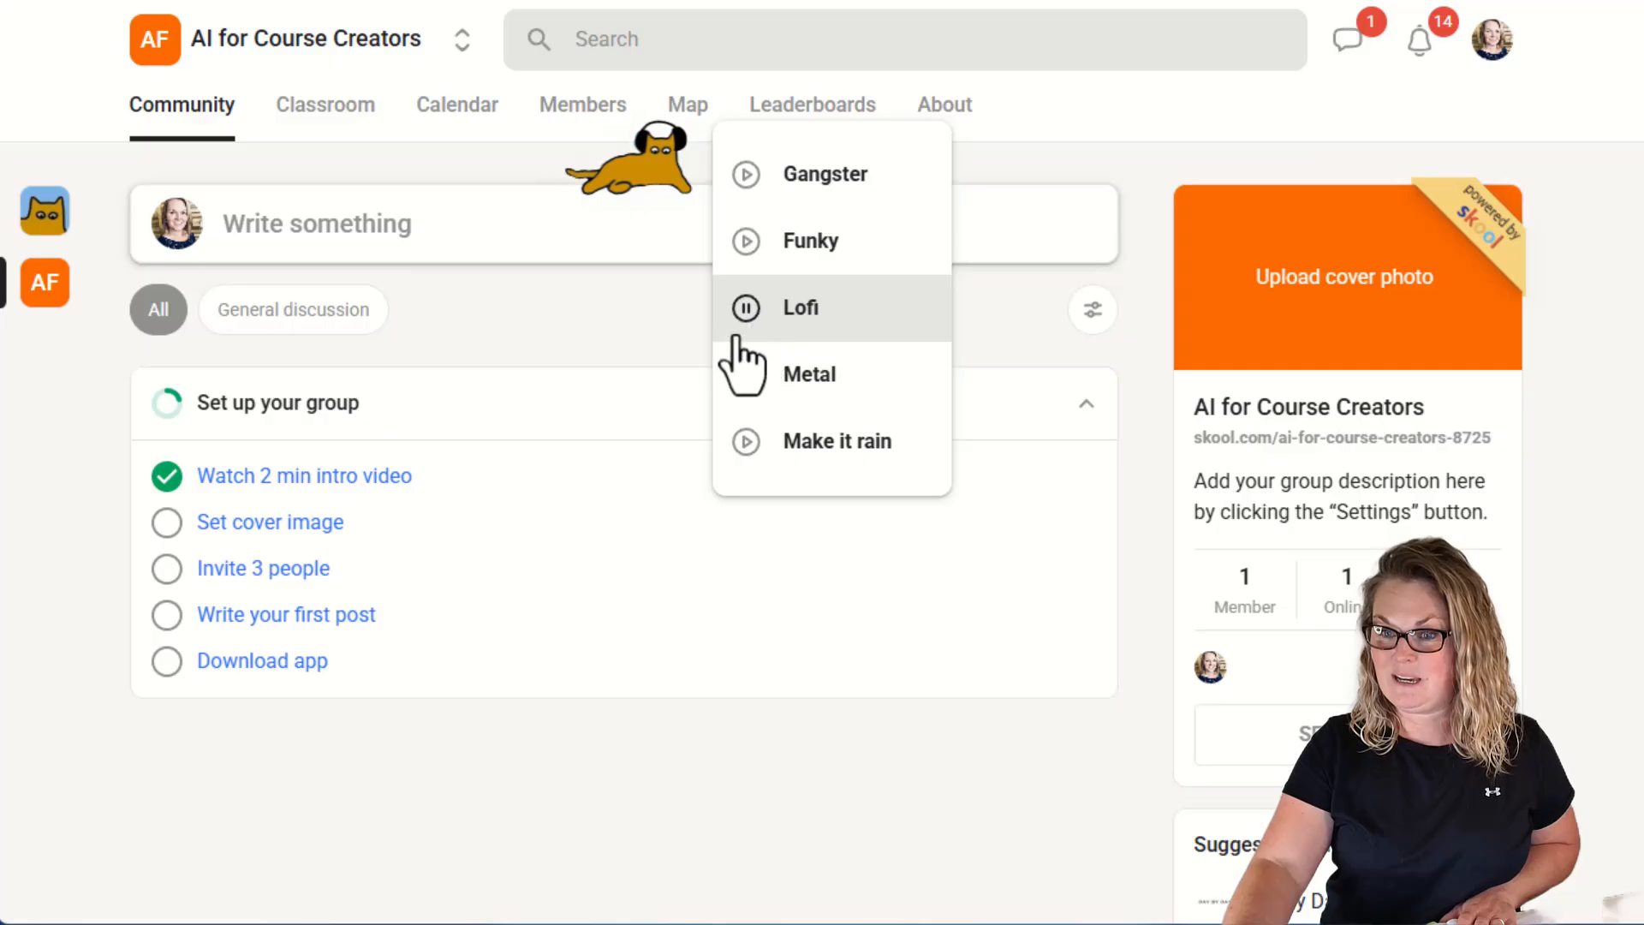
click(749, 326)
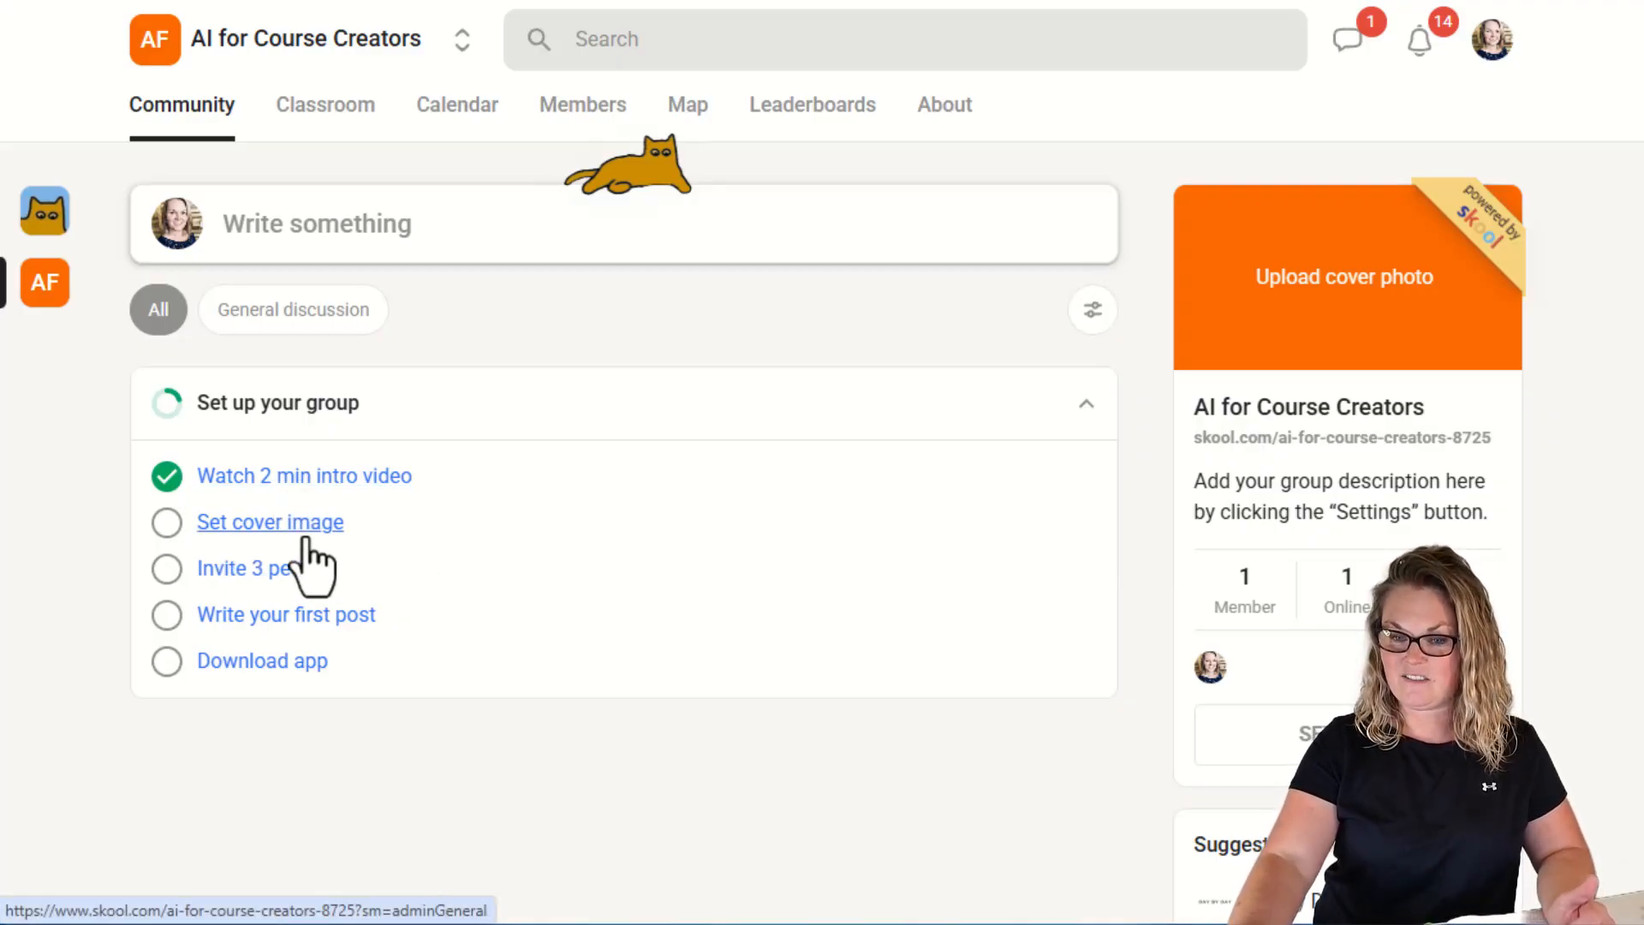
Open the group's general settings and review the recommended icon and cover image sizes.
click(262, 538)
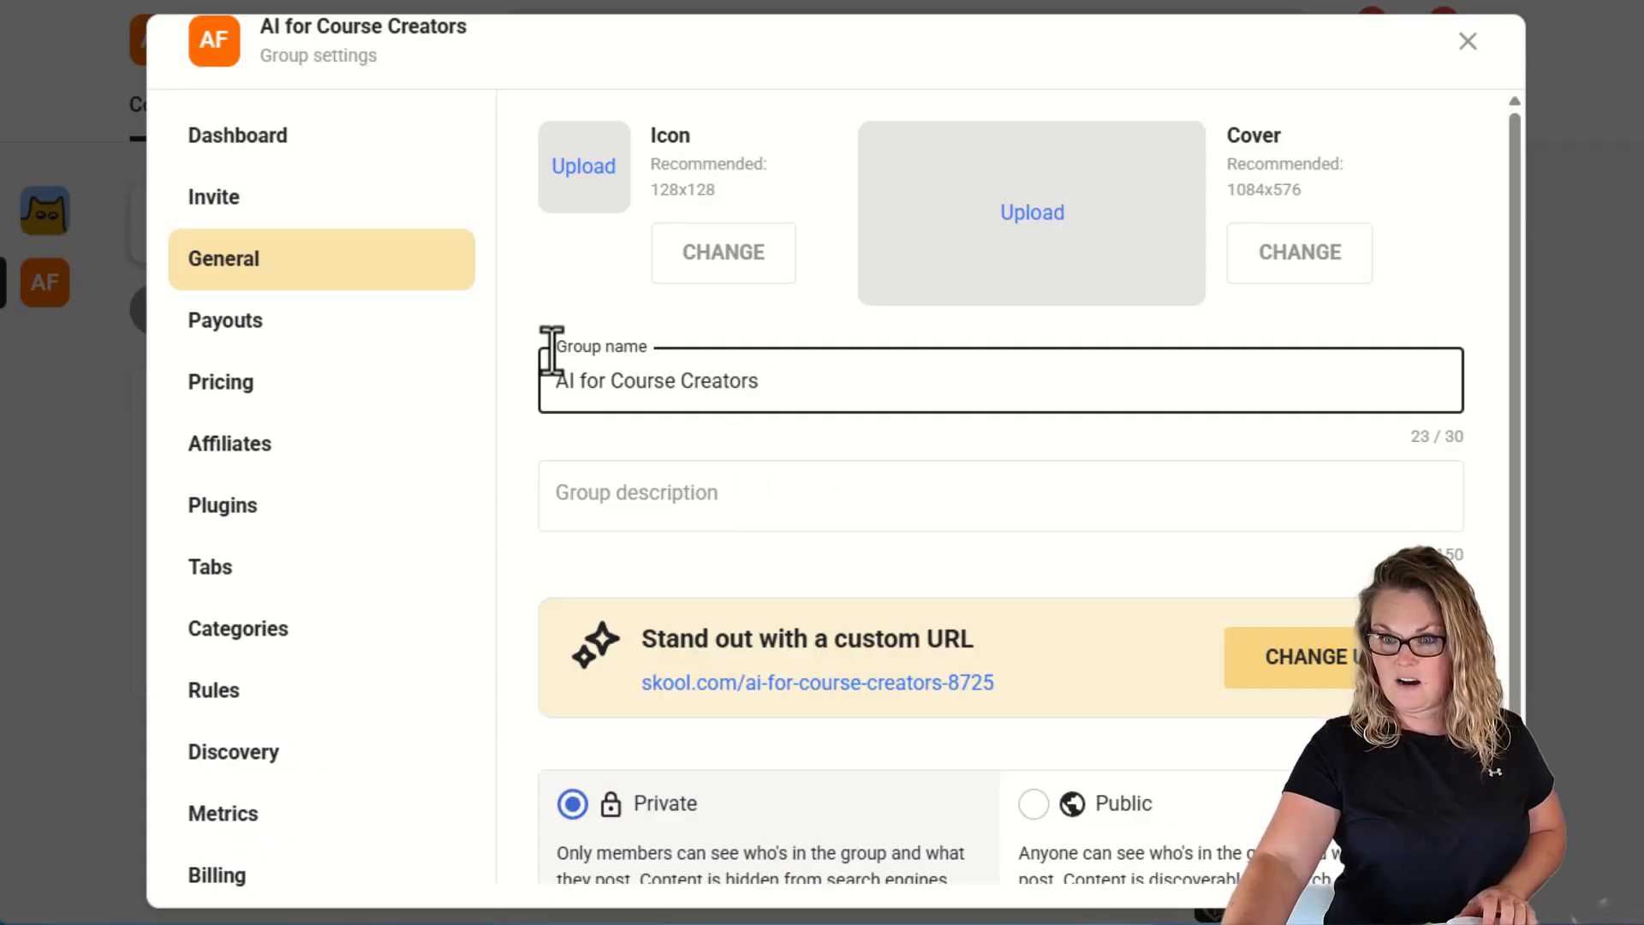
drag(551, 352, 627, 351)
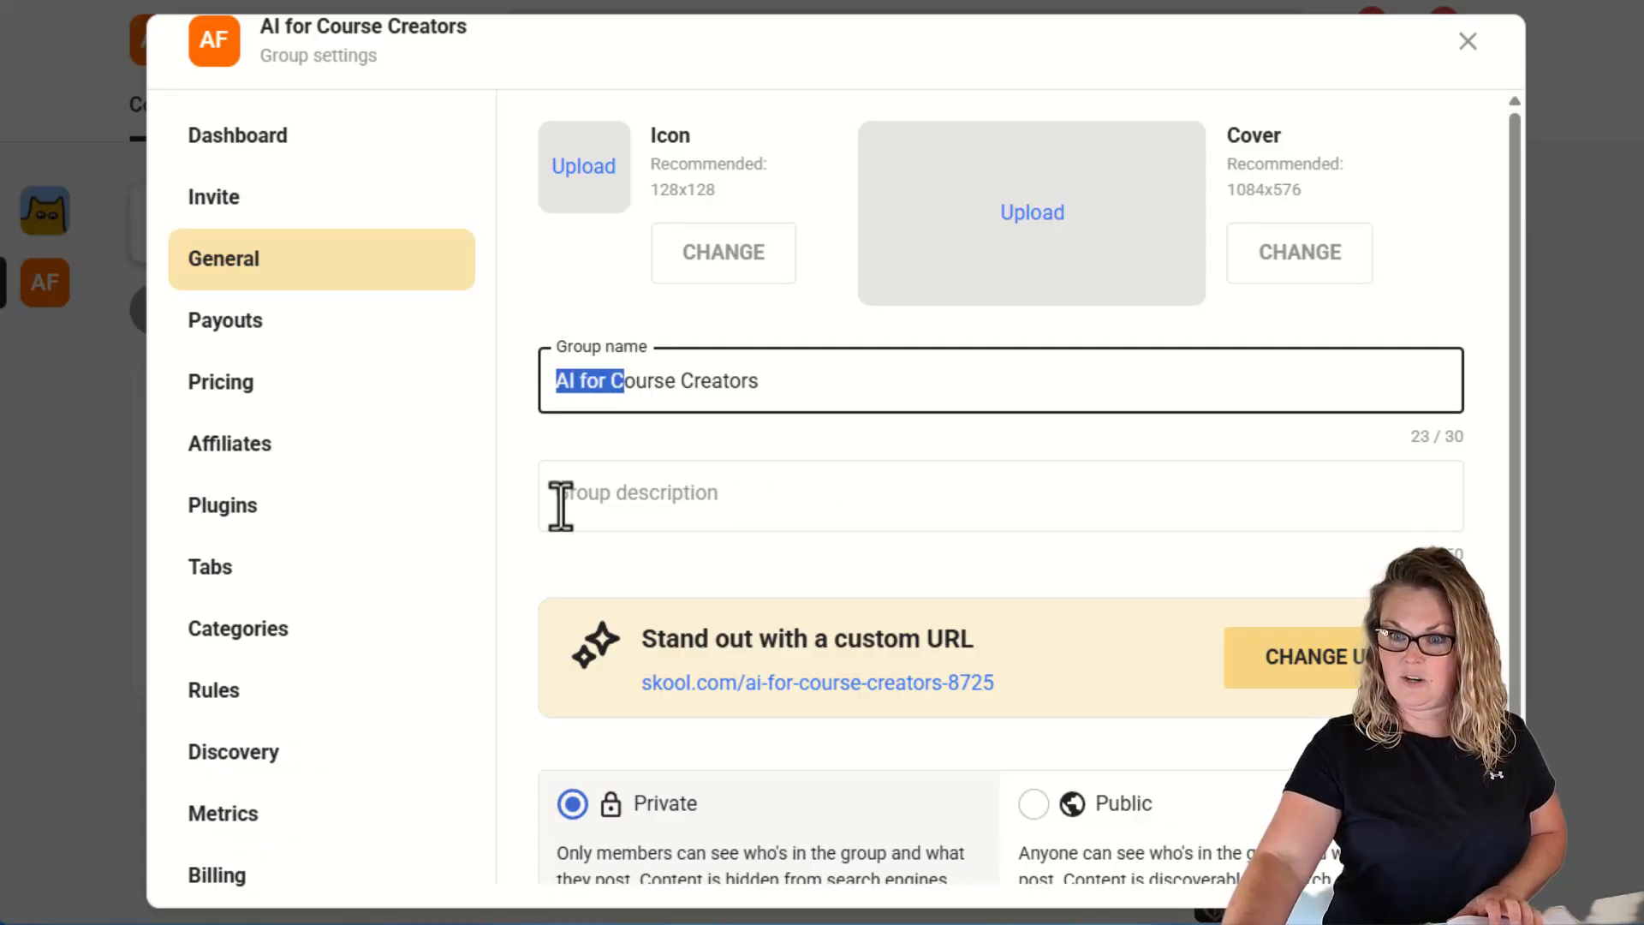
click(793, 506)
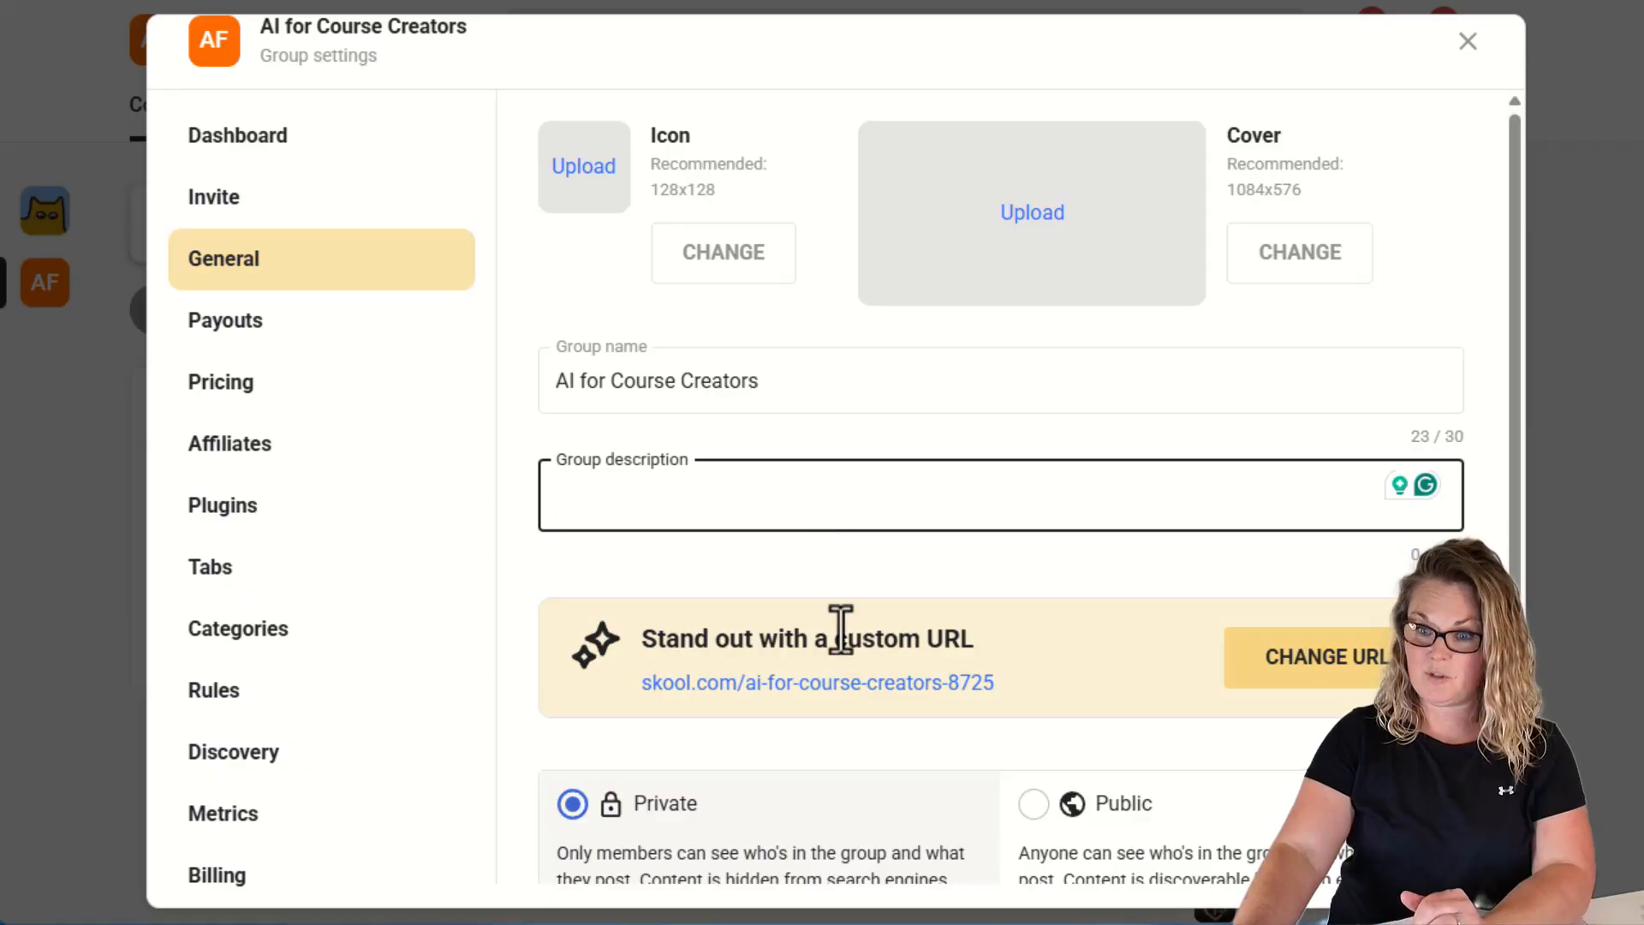
scroll(840, 631, down, 2)
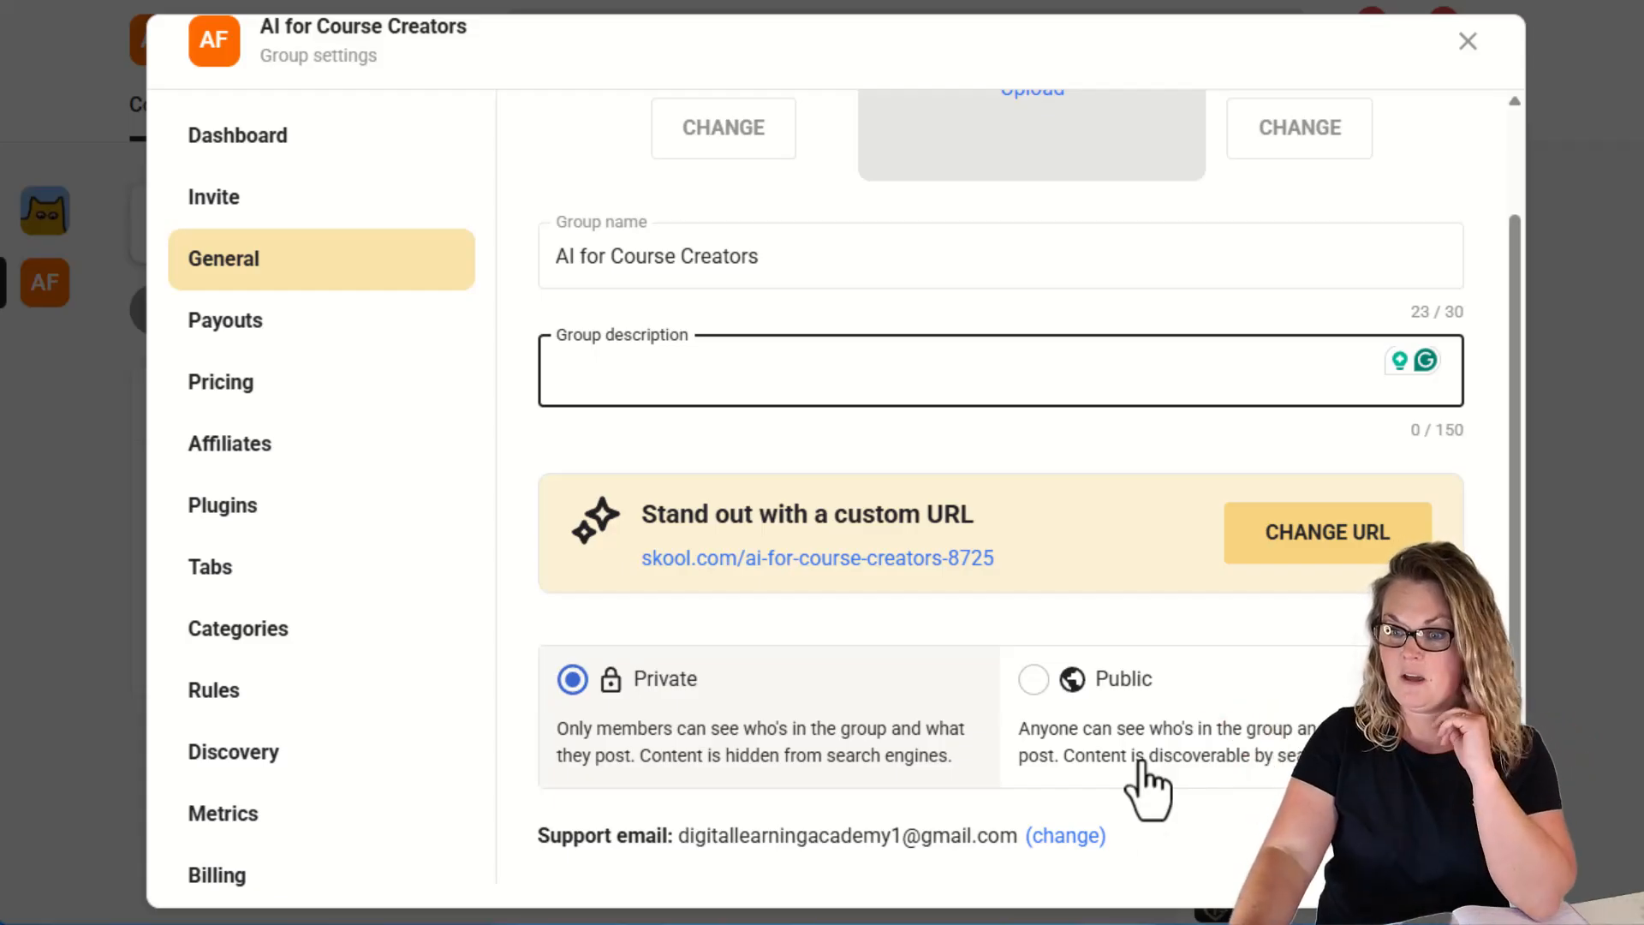
scroll(985, 664, up, 2)
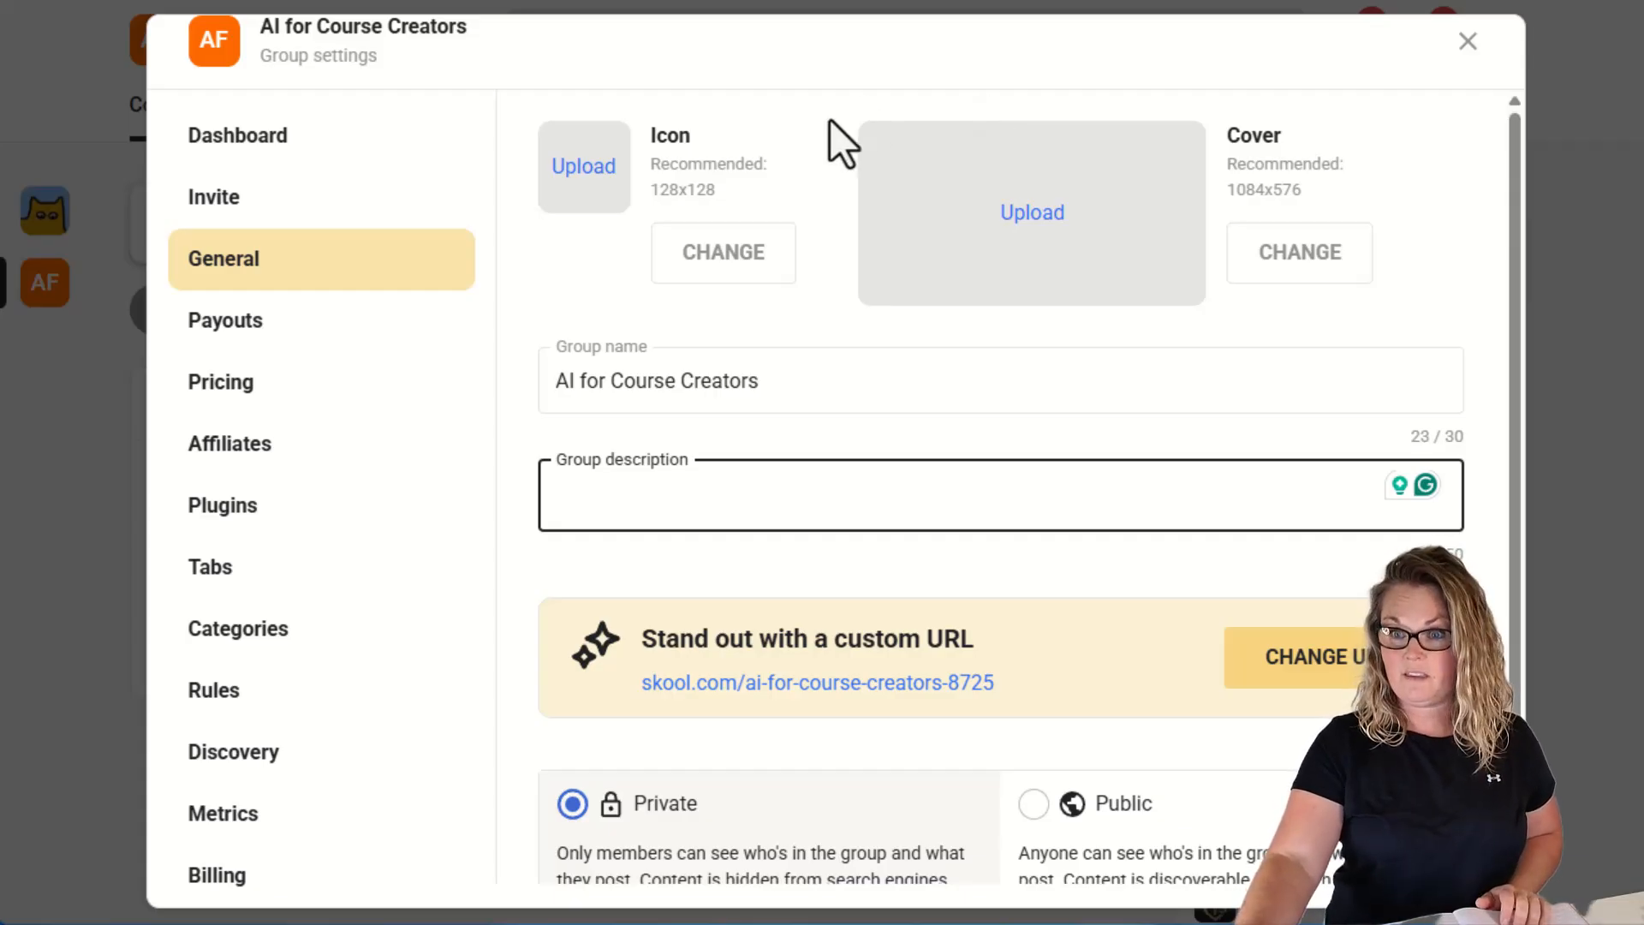
drag(721, 192, 652, 190)
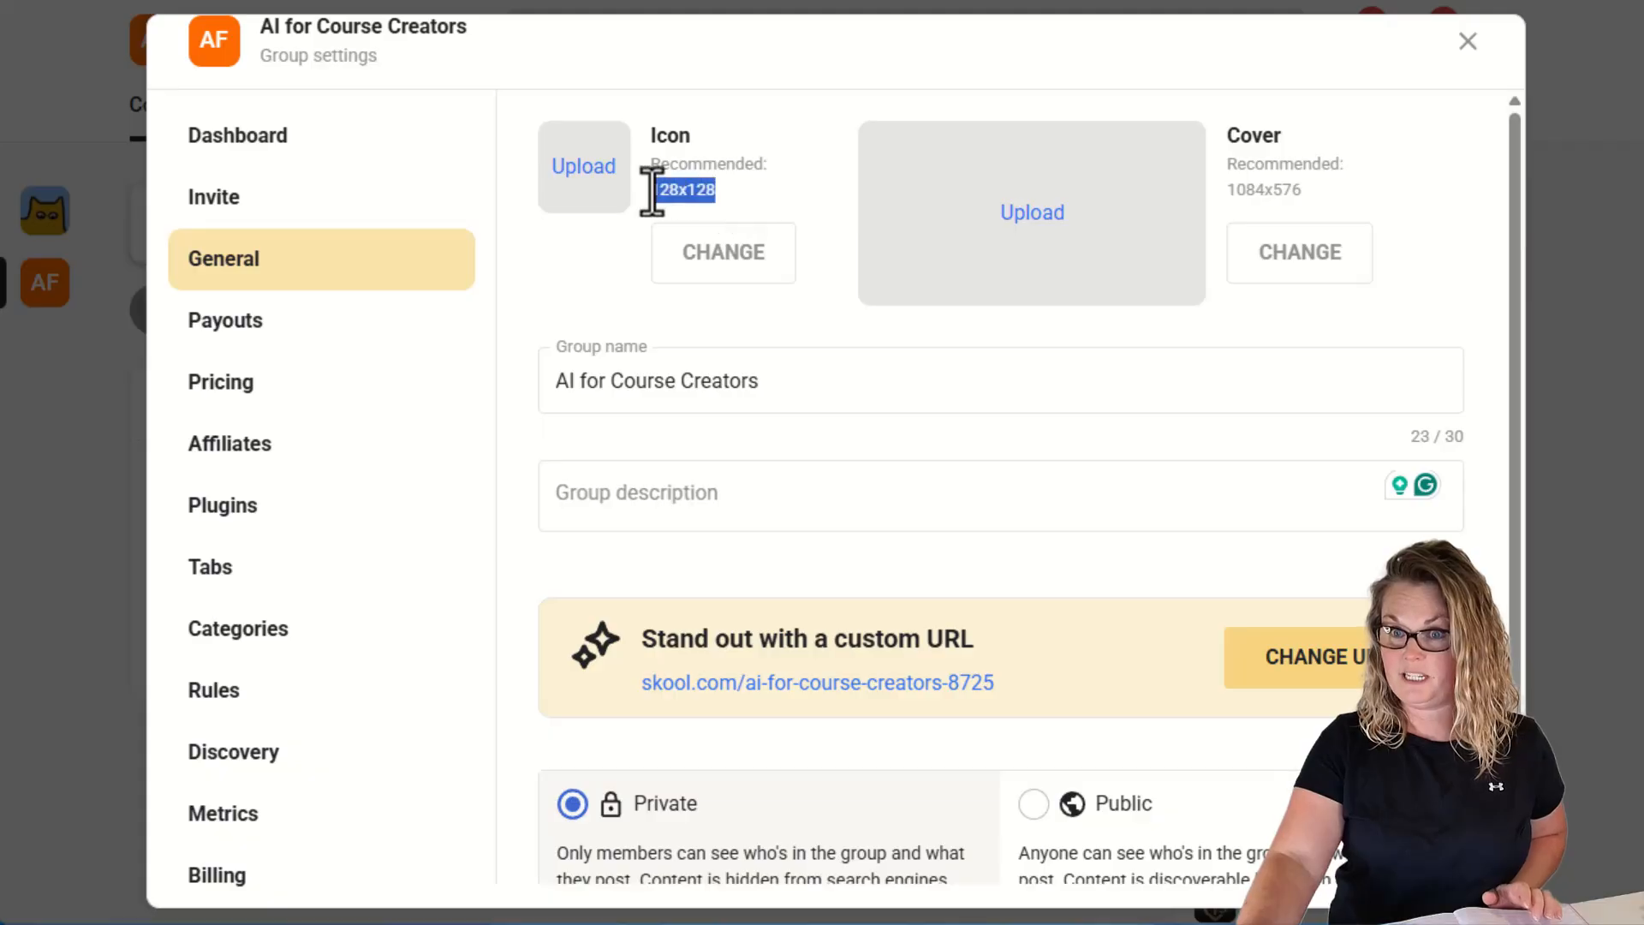
click(1317, 194)
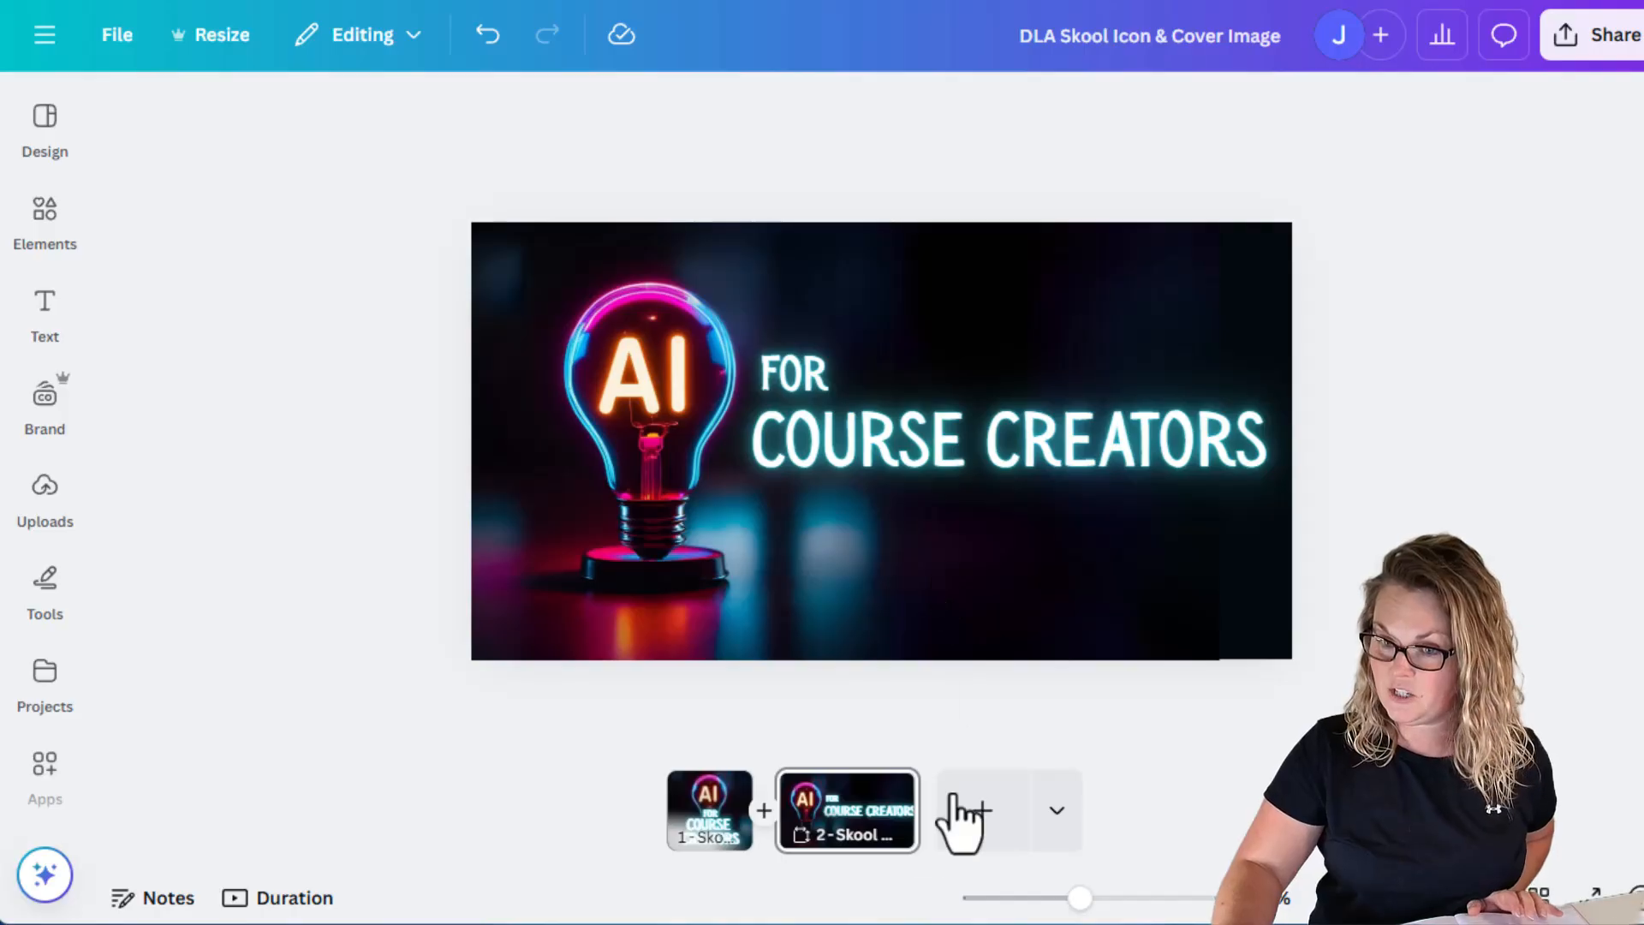
Check the dimensions of the icon and cover pages in the design, then close the group settings.
right_click(710, 805)
click(1182, 548)
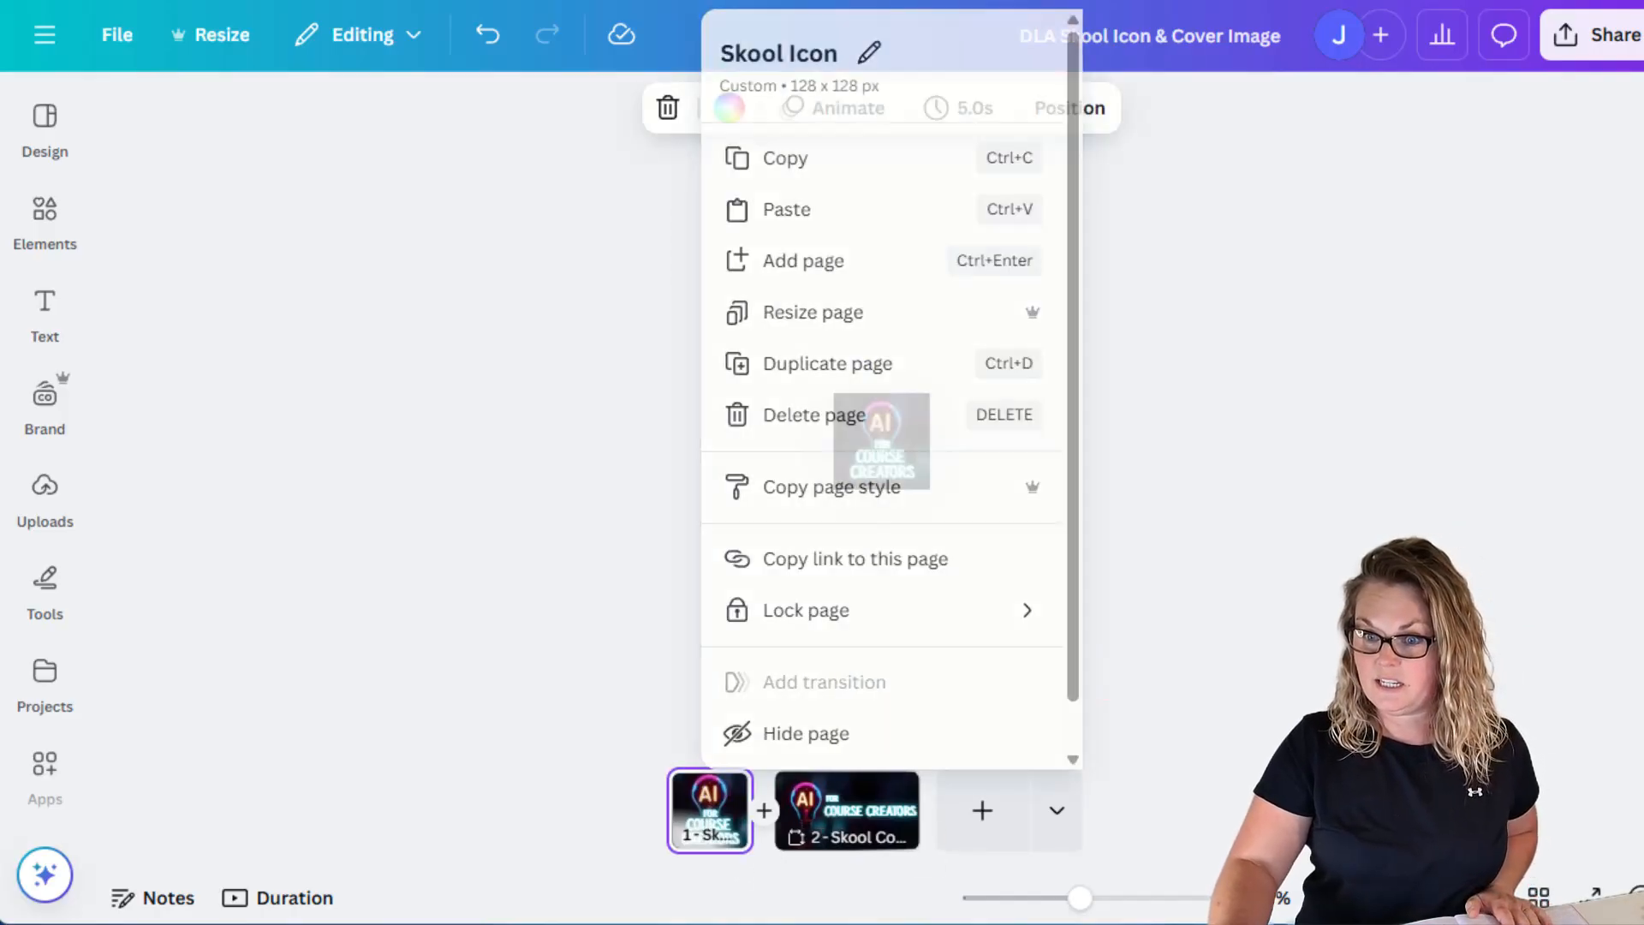
drag(1080, 897, 1134, 898)
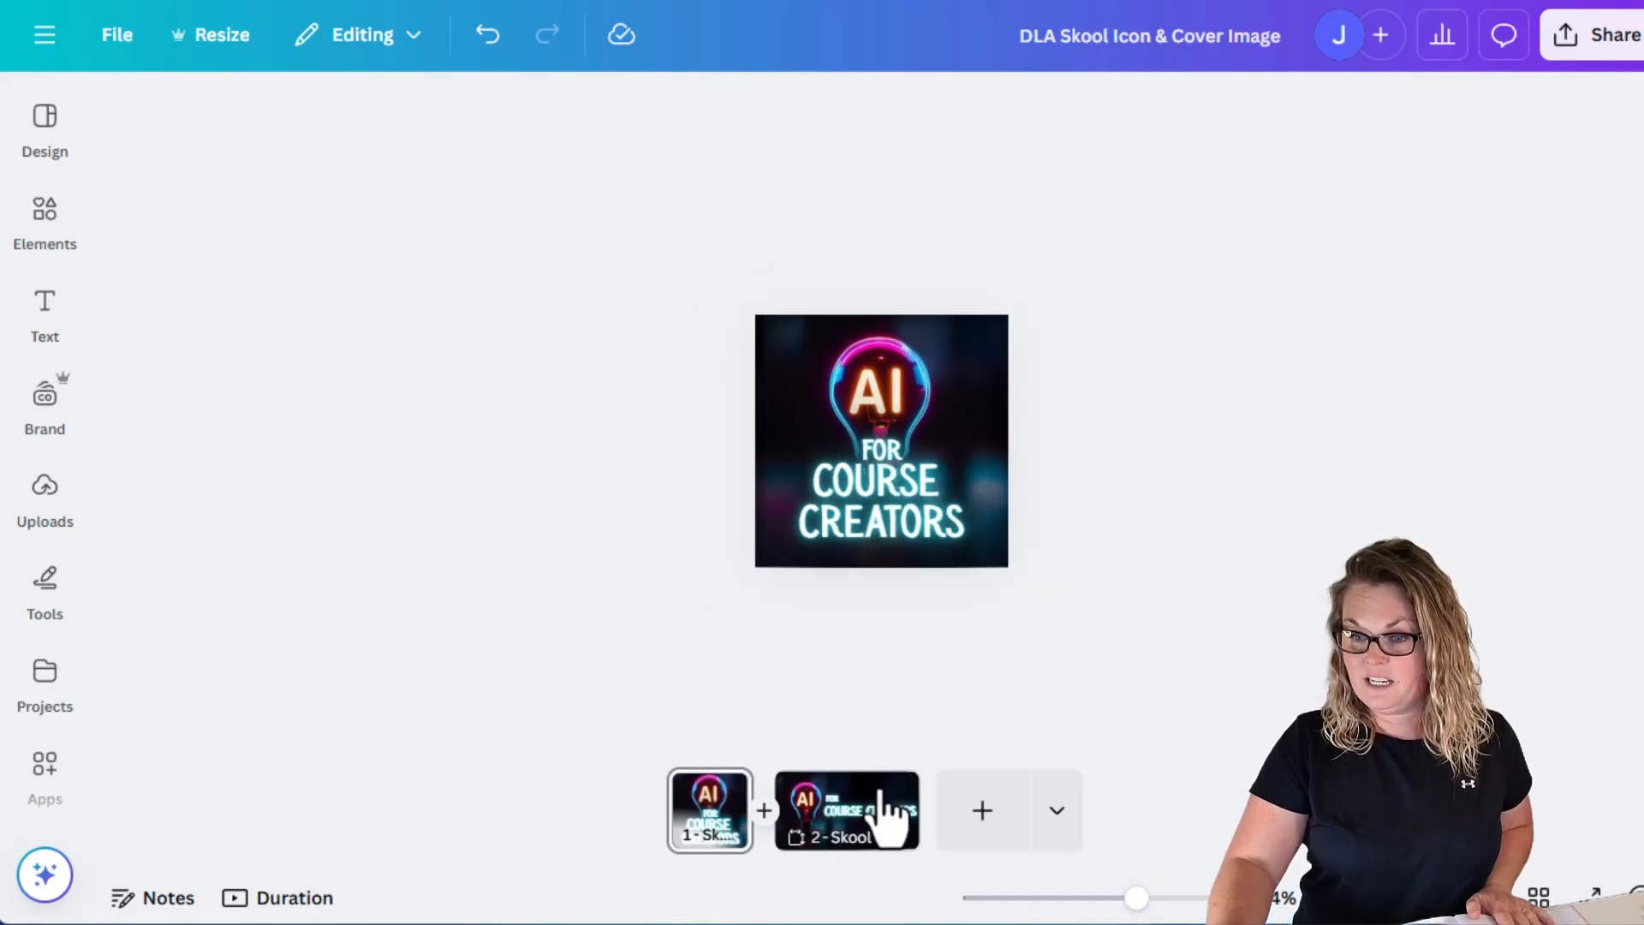
right_click(905, 818)
click(1122, 908)
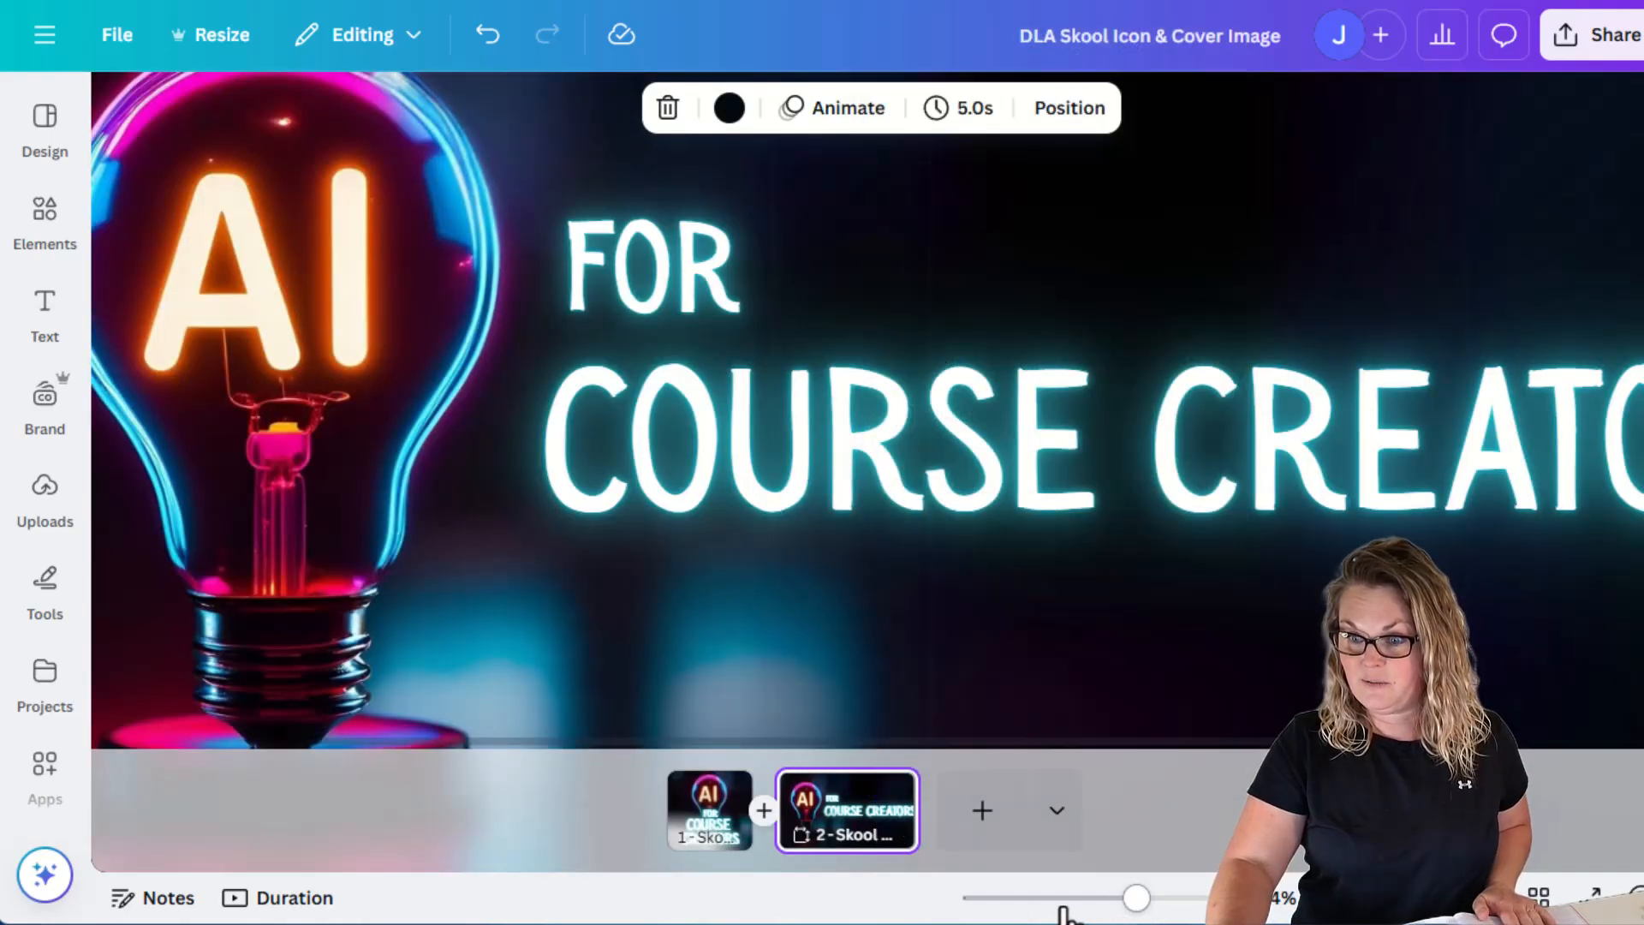
drag(1137, 898, 1078, 897)
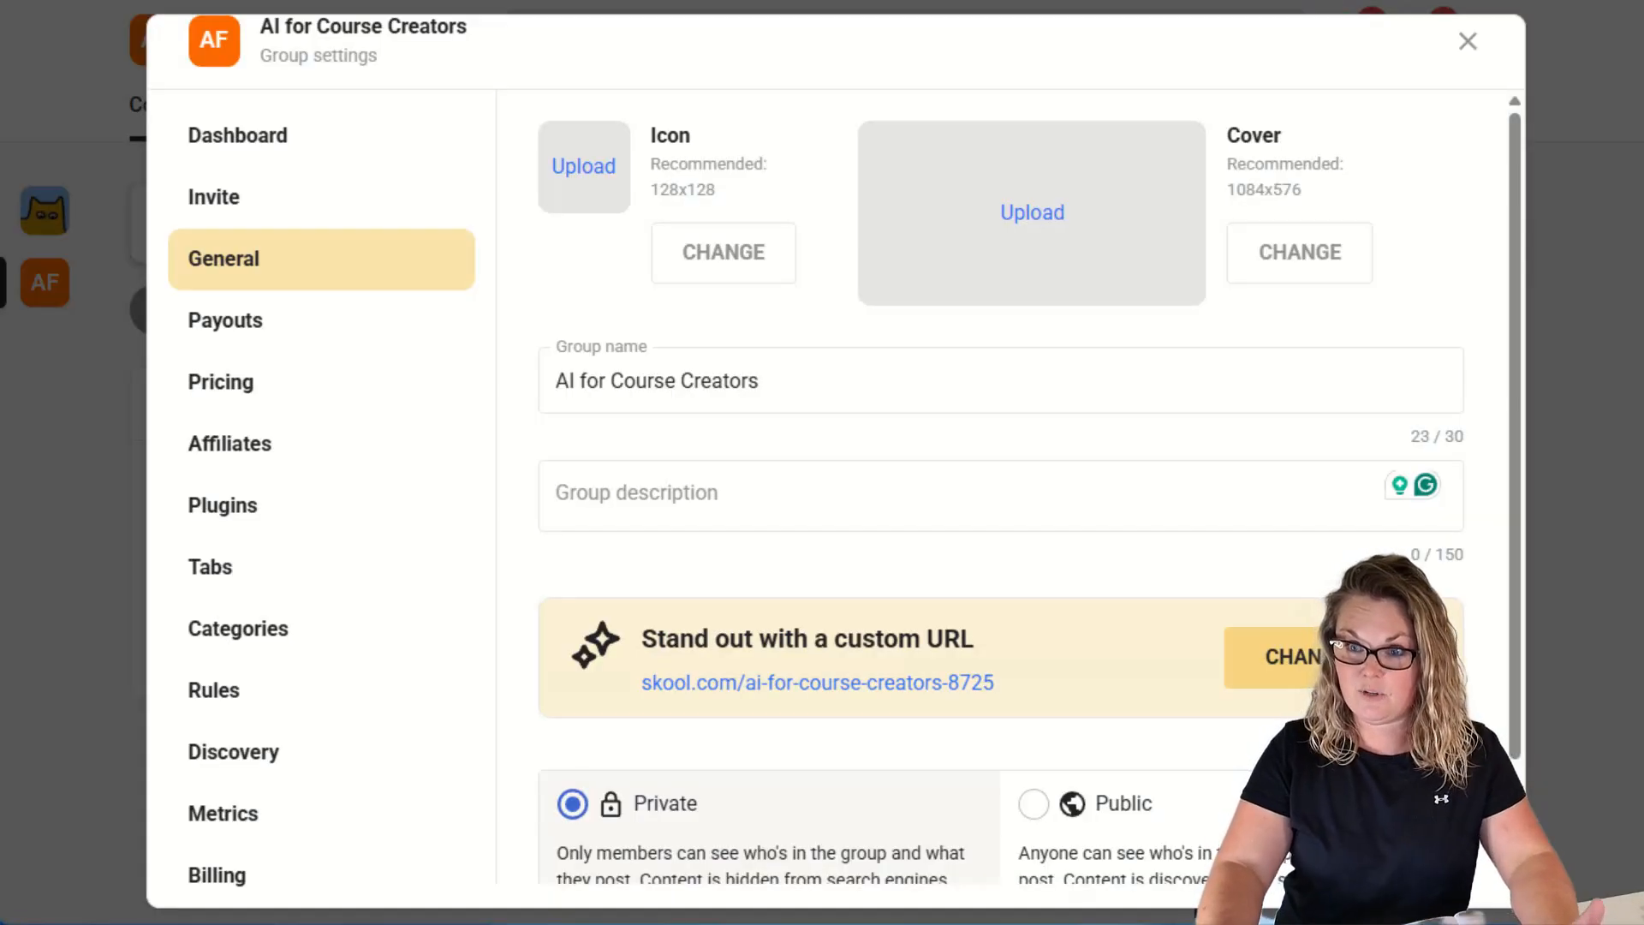
click(1468, 43)
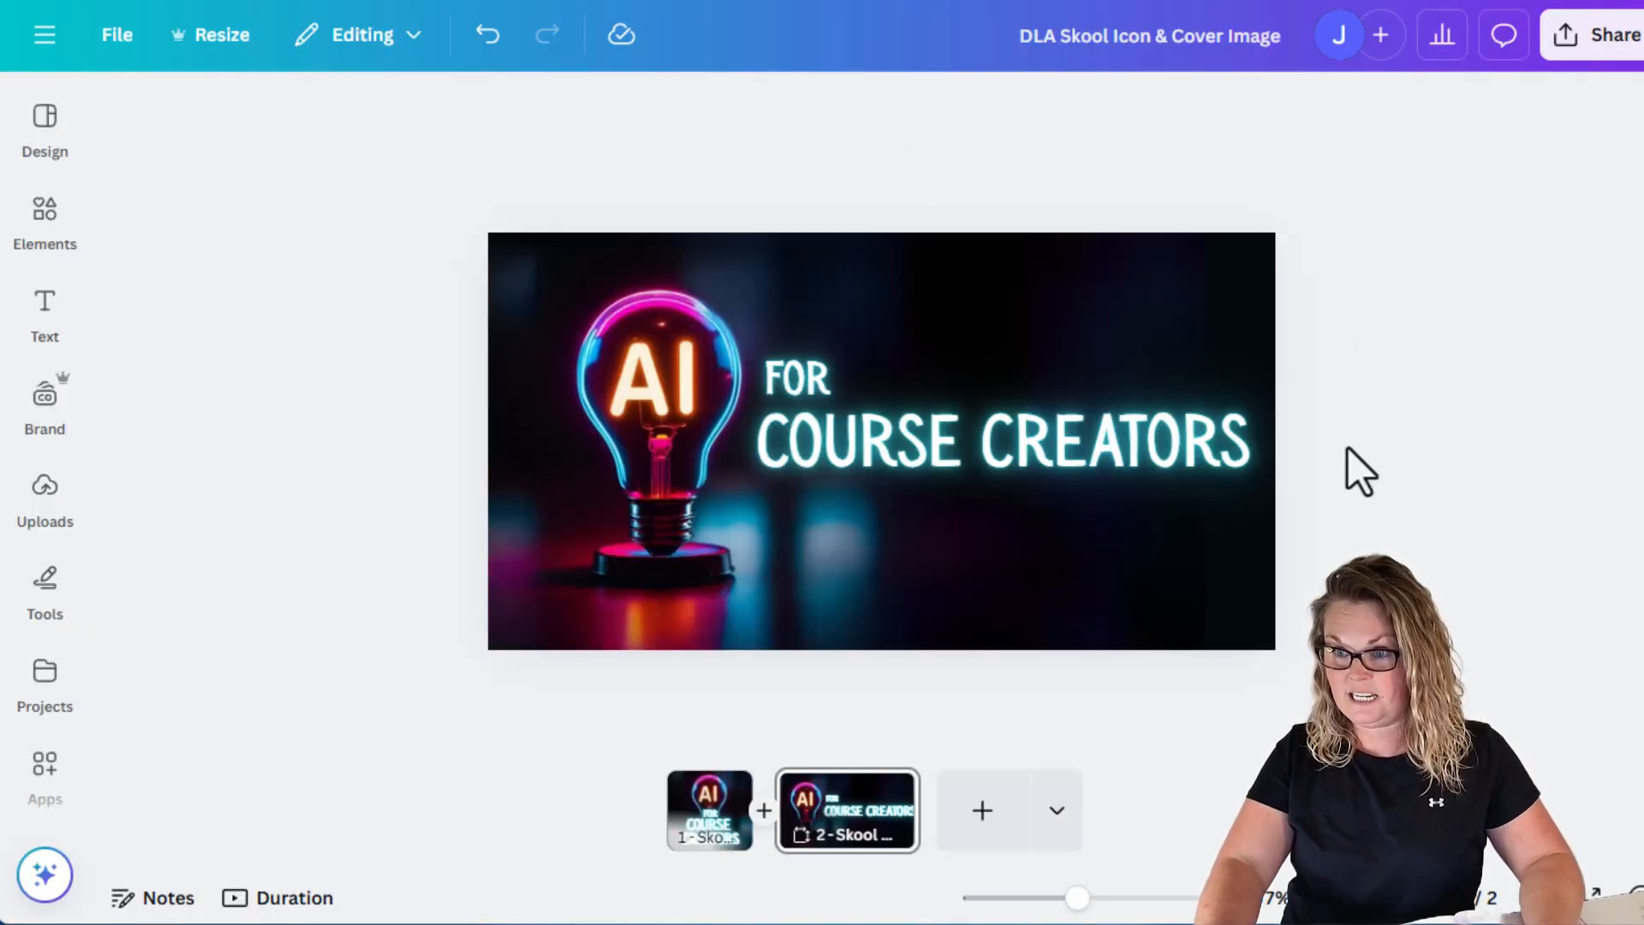
Select all elements on the cover page and move them slightly downward.
drag(436, 147, 1332, 698)
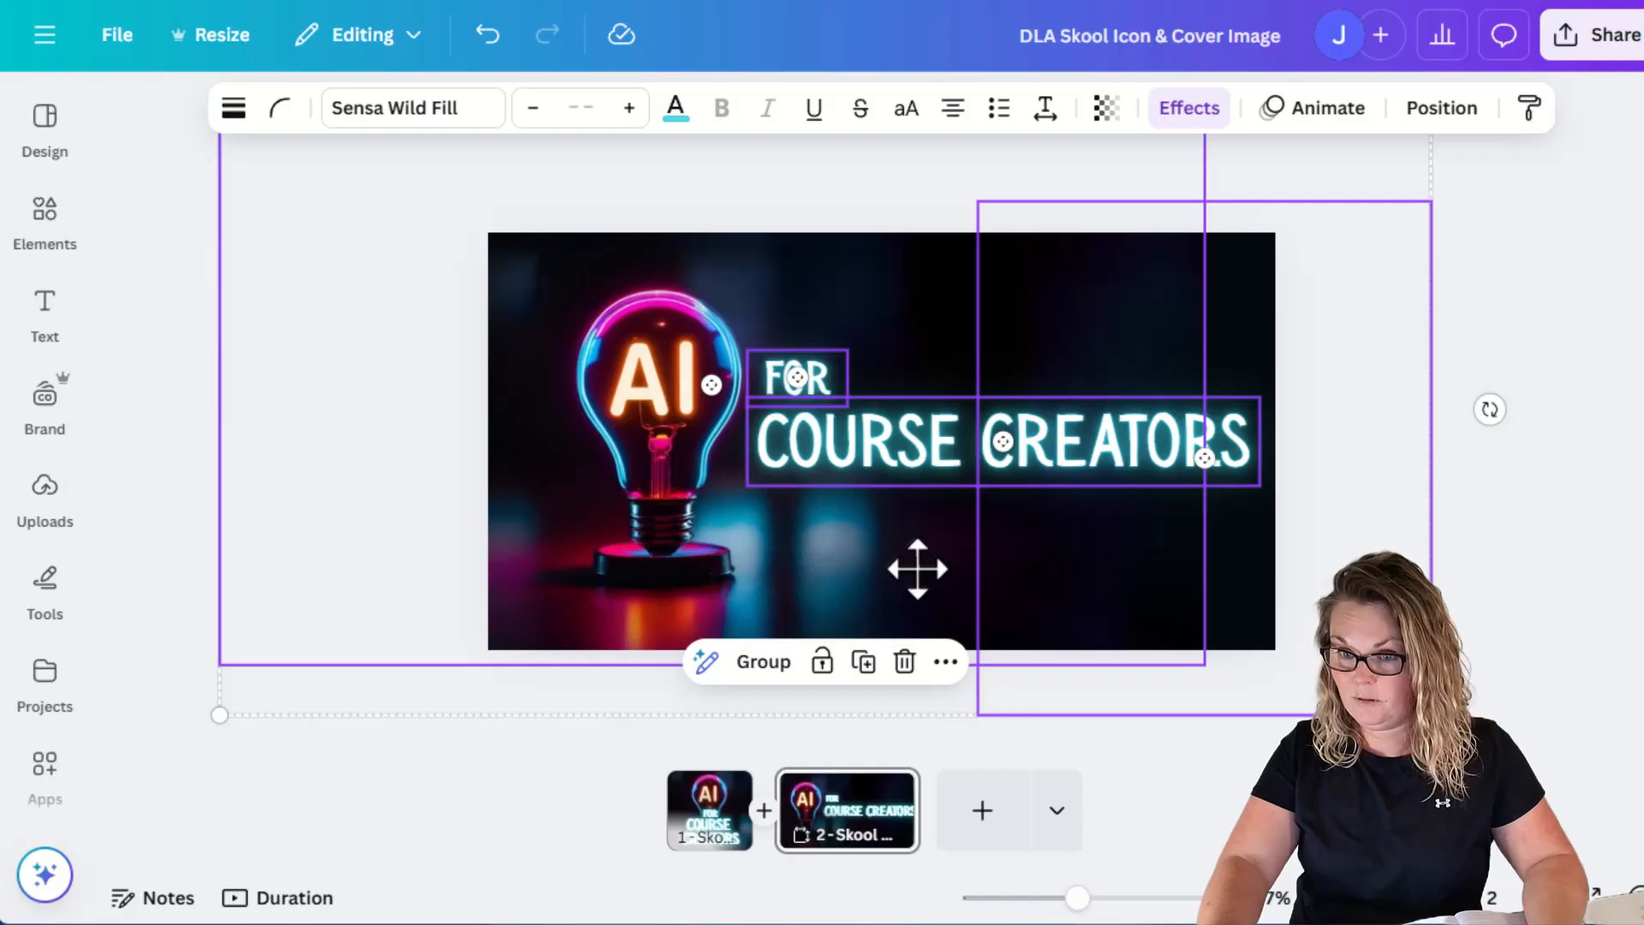
drag(917, 569, 916, 599)
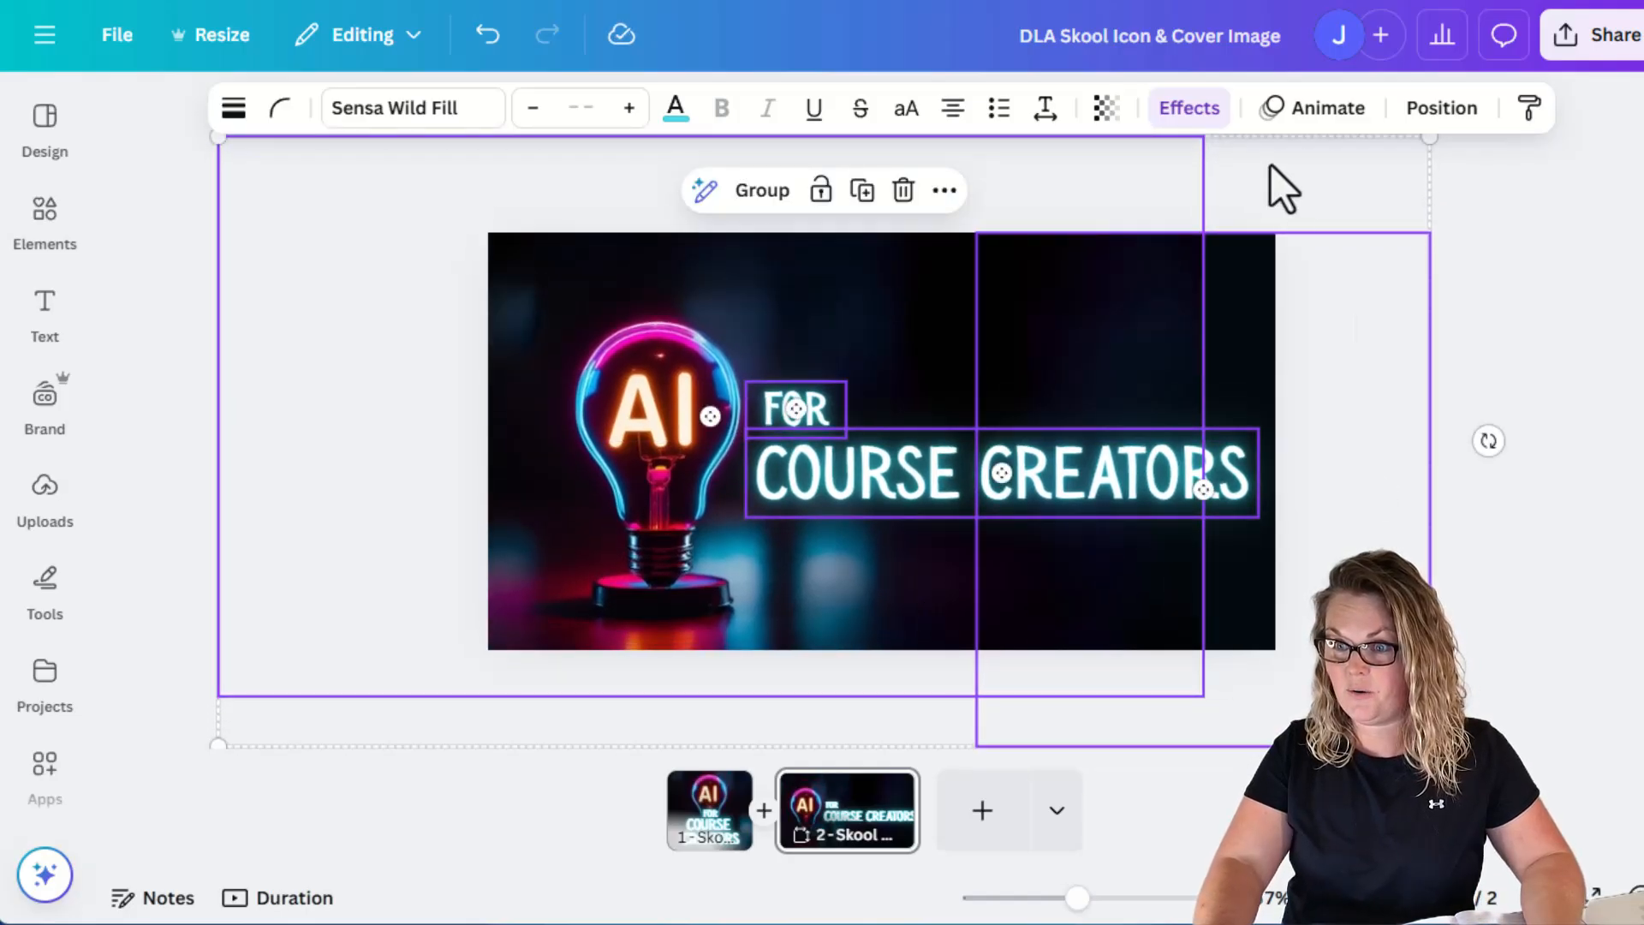
click(1485, 342)
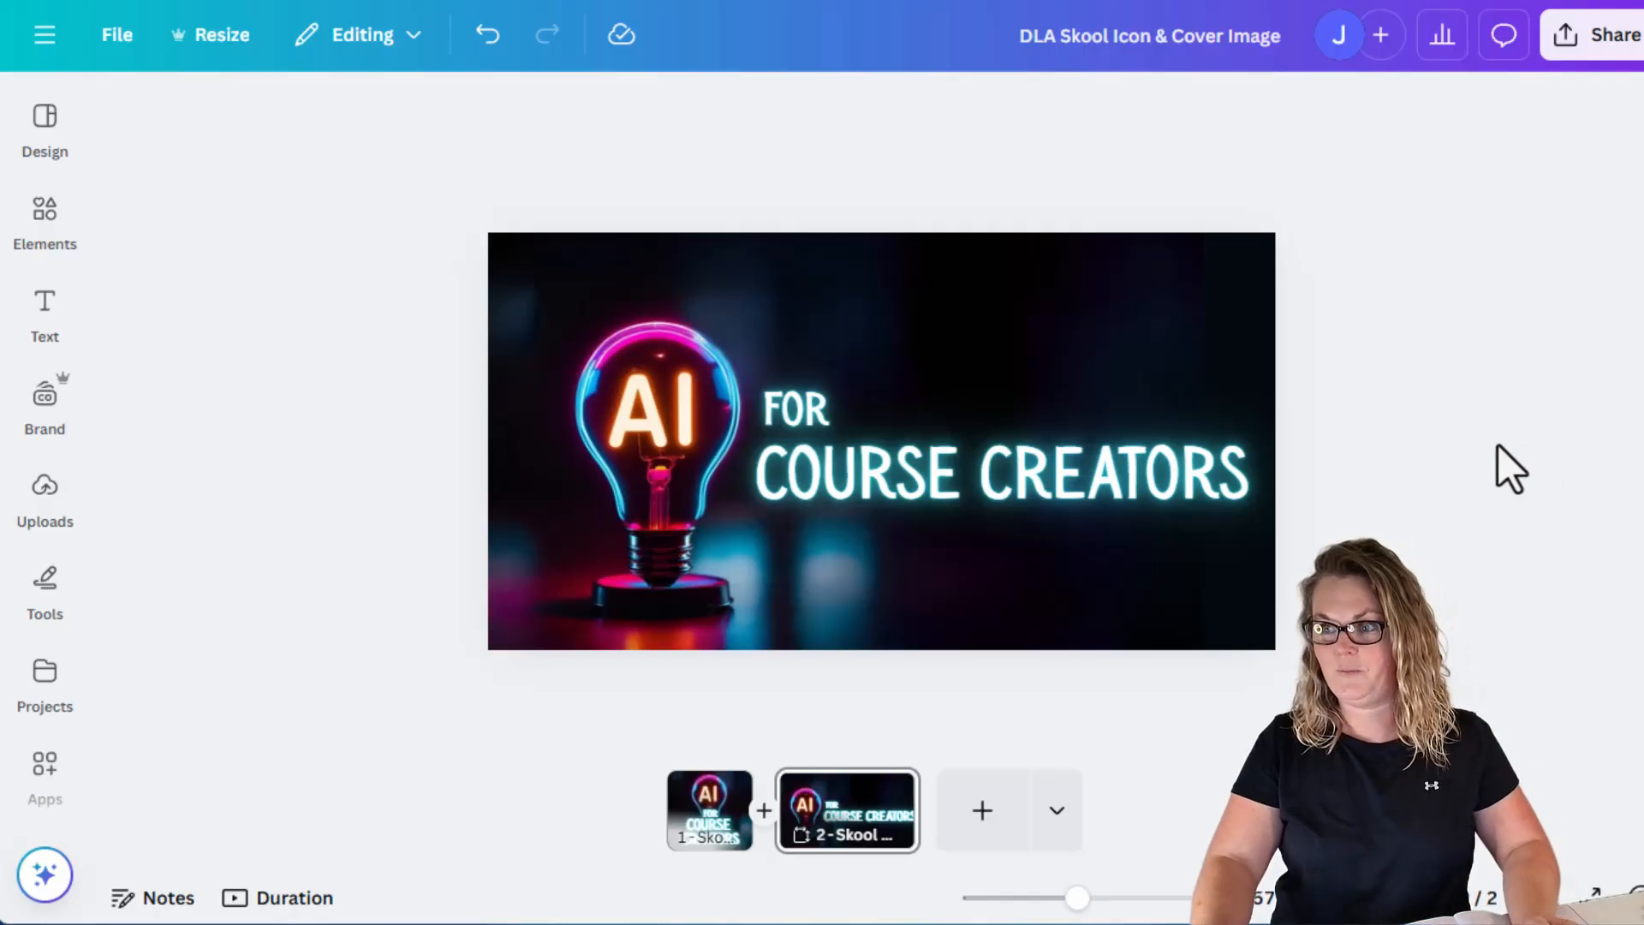
Download both design pages as PNG images.
click(1600, 45)
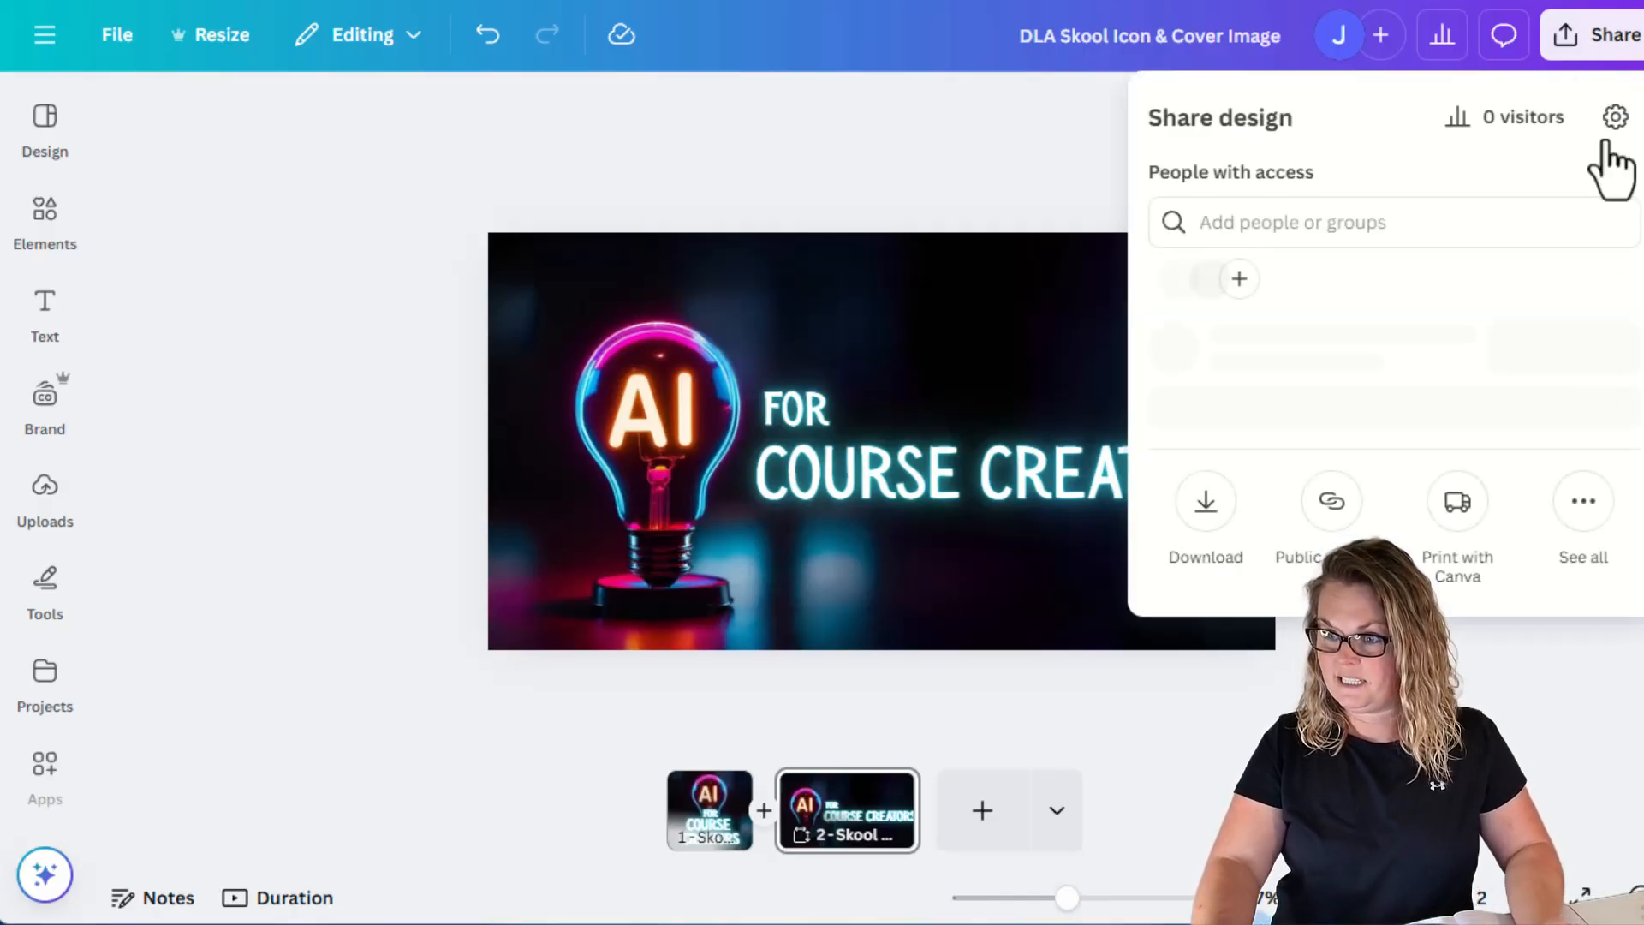
click(1206, 561)
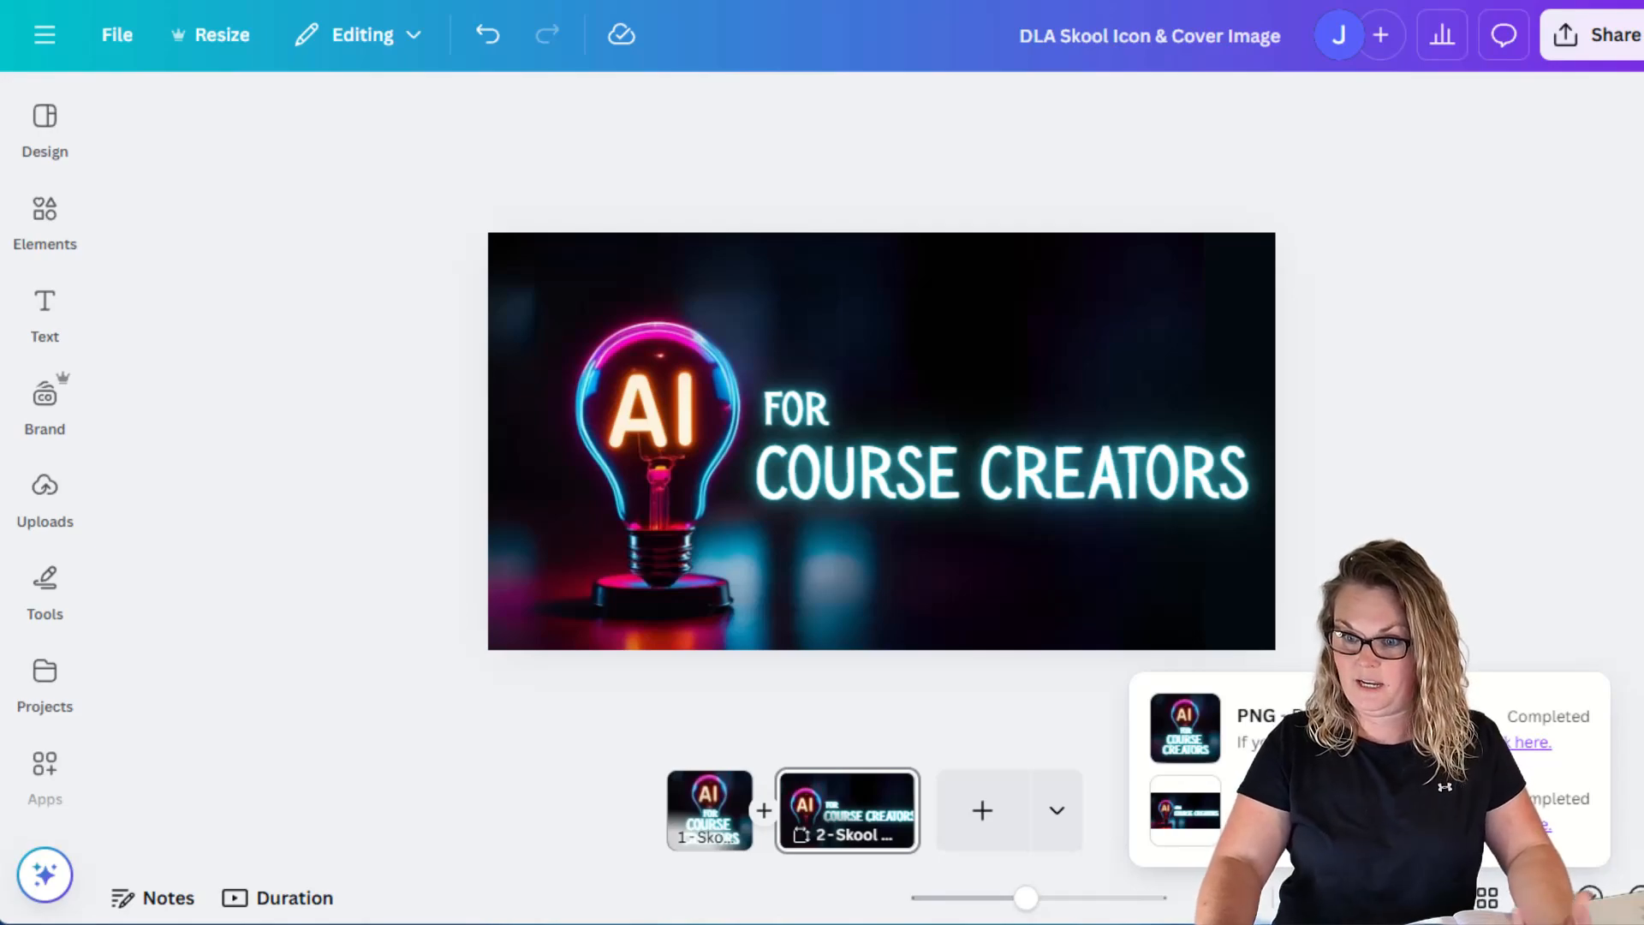
Upload the downloaded cover image as the group cover and save the crop.
click(206, 2)
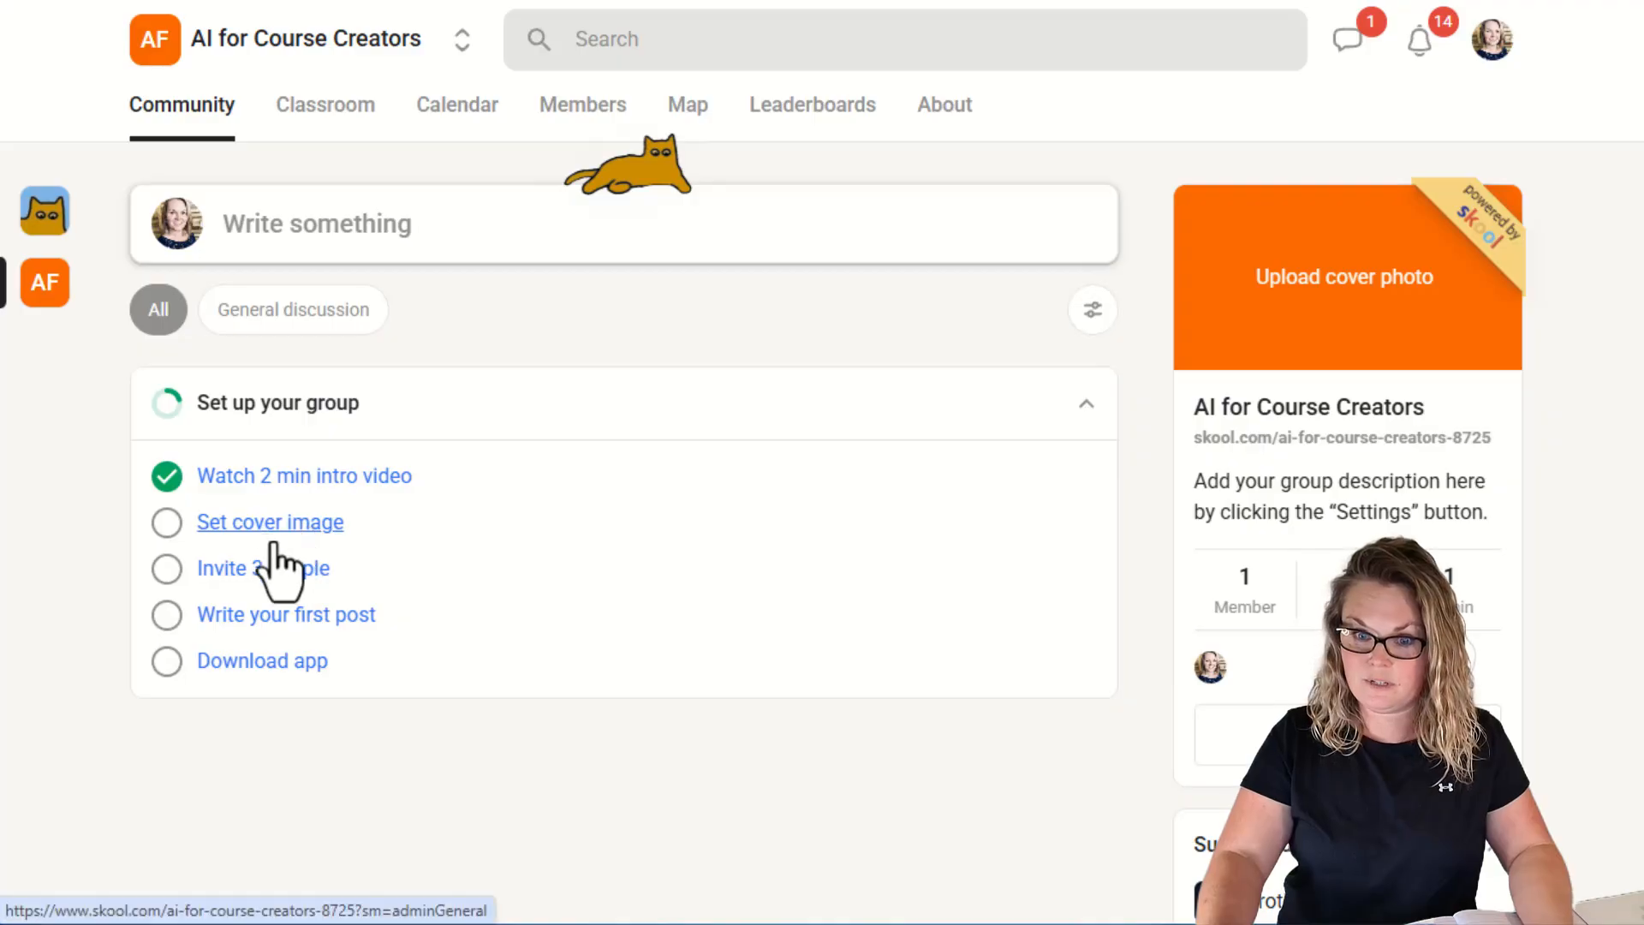
click(249, 527)
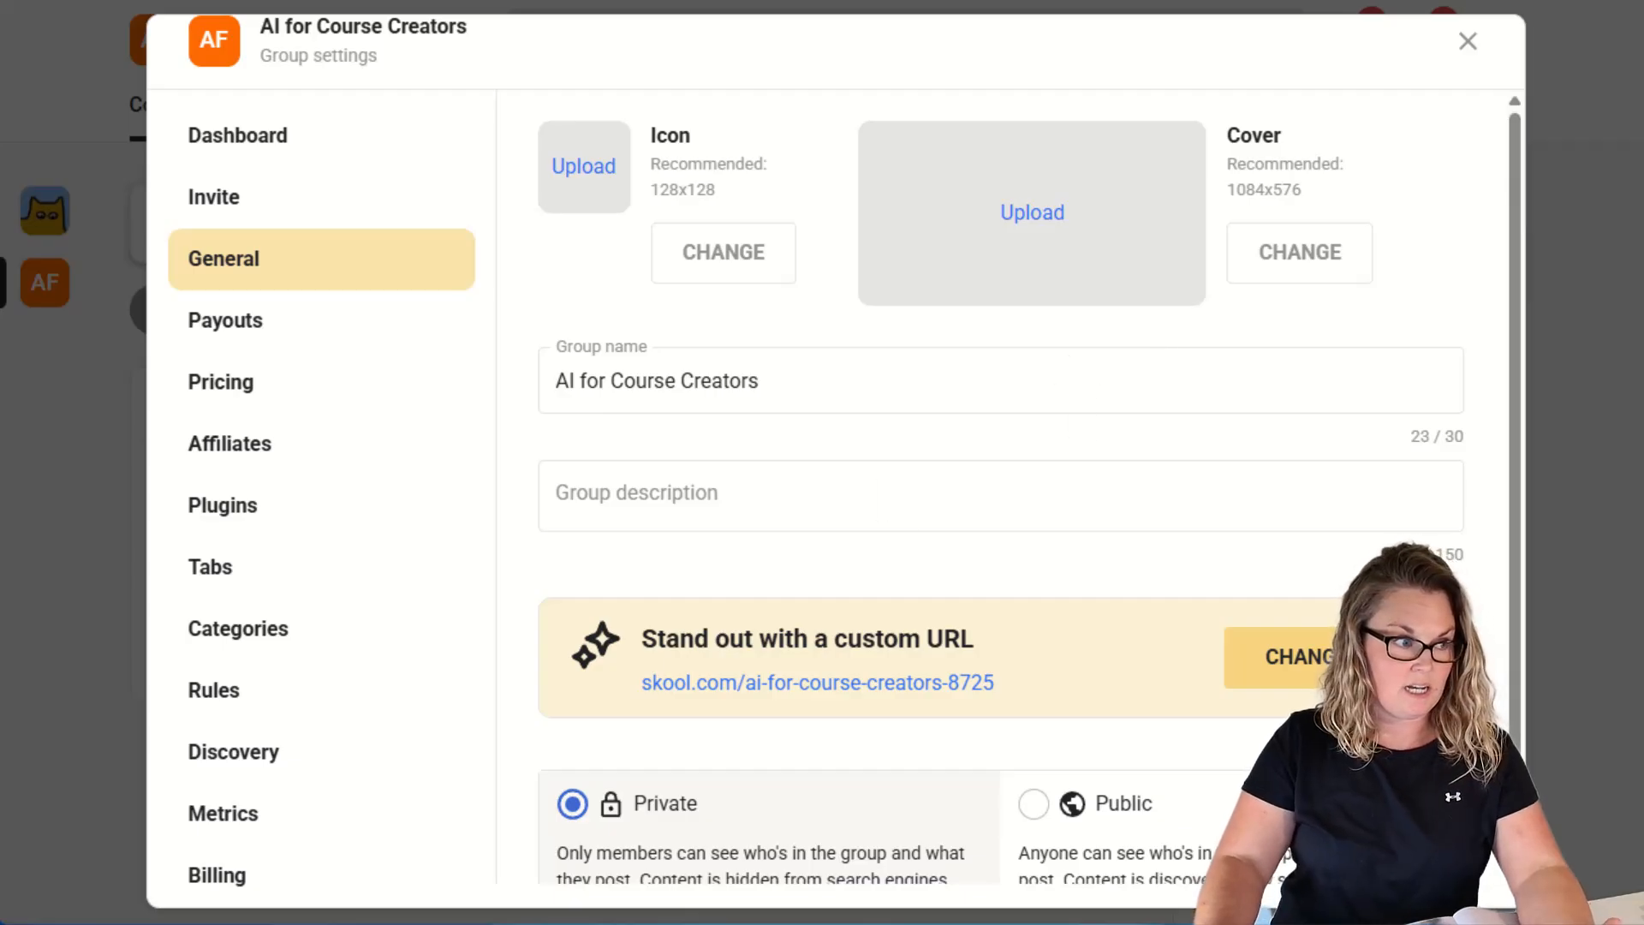
drag(569, 434, 957, 200)
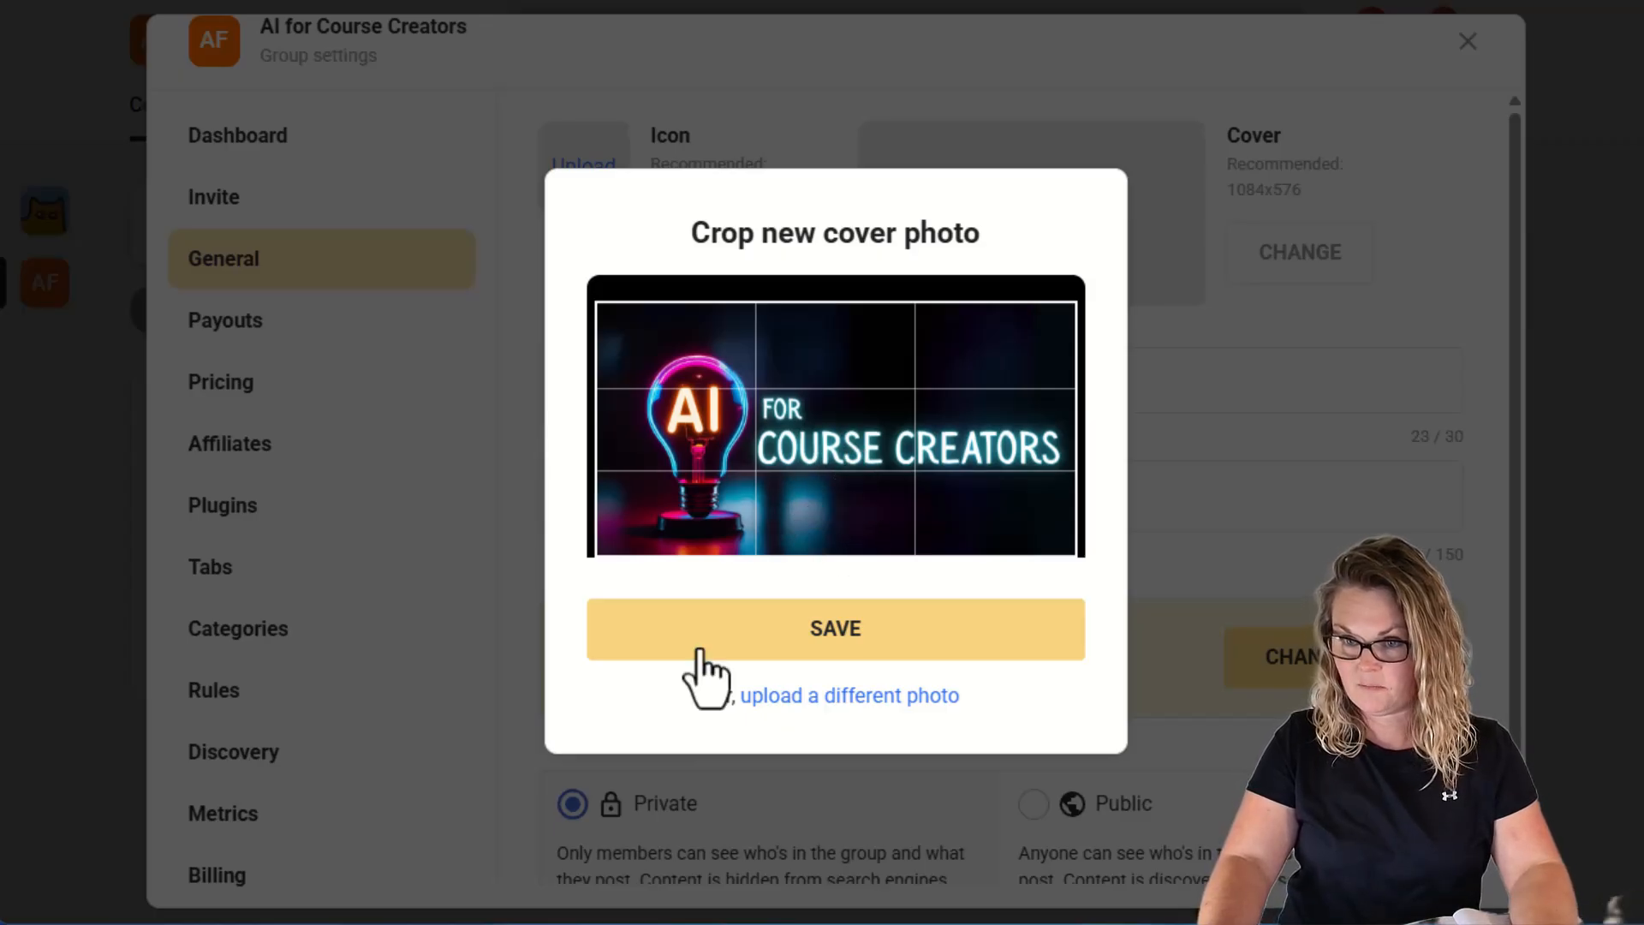
click(846, 646)
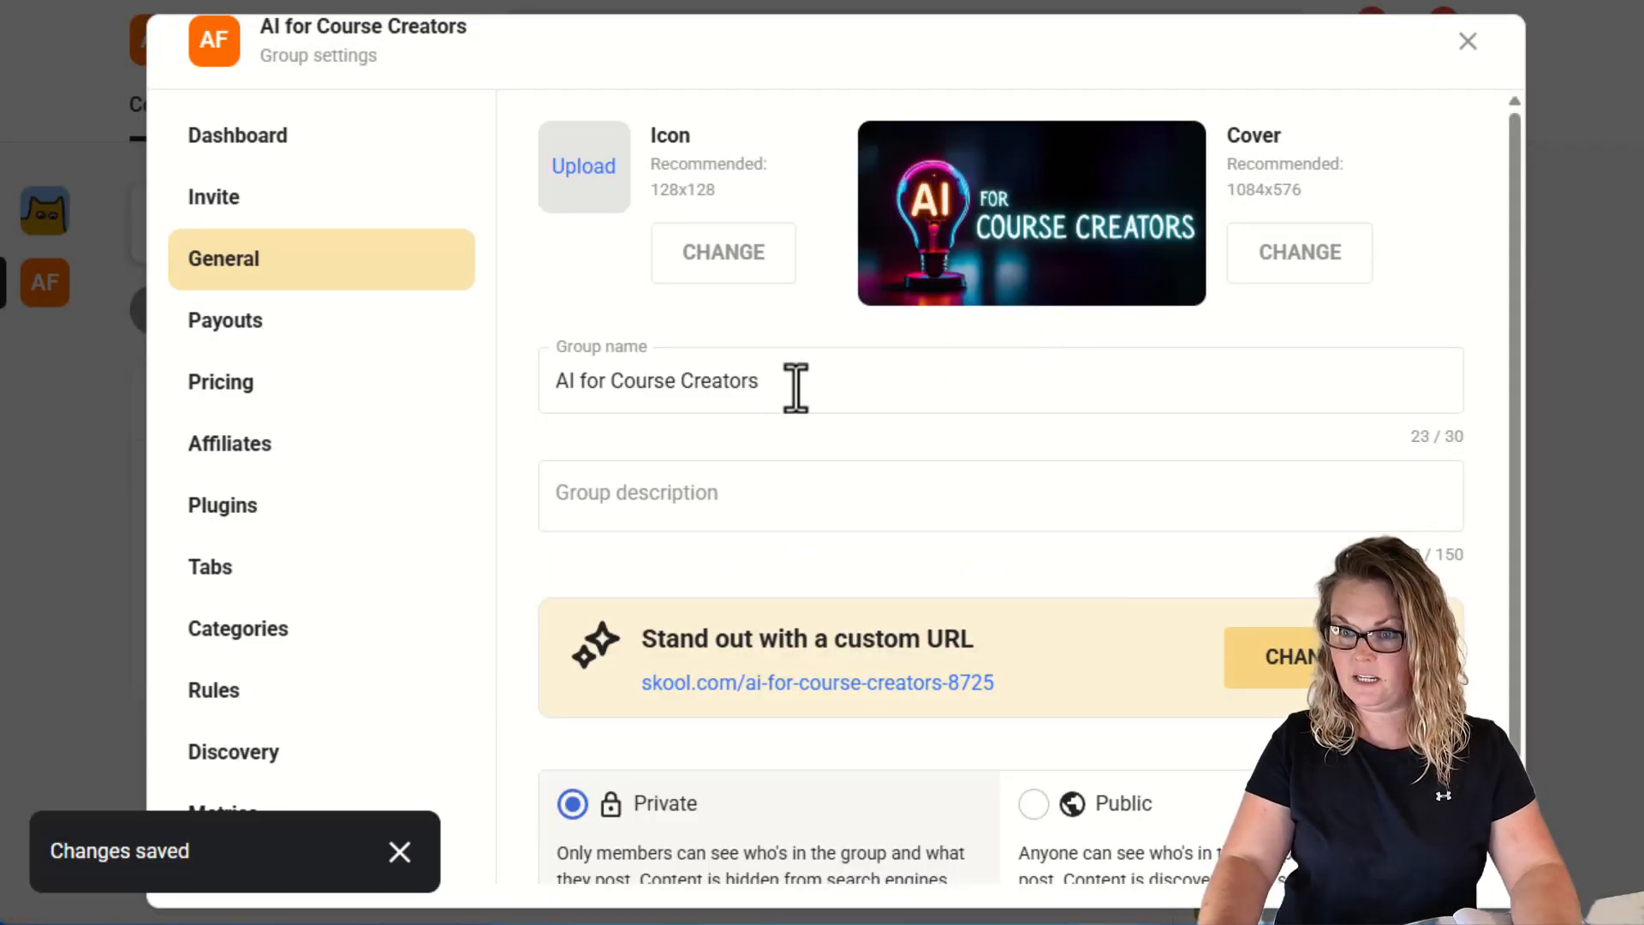
Upload the icon image as the group icon, save the crop, and close the settings.
click(563, 180)
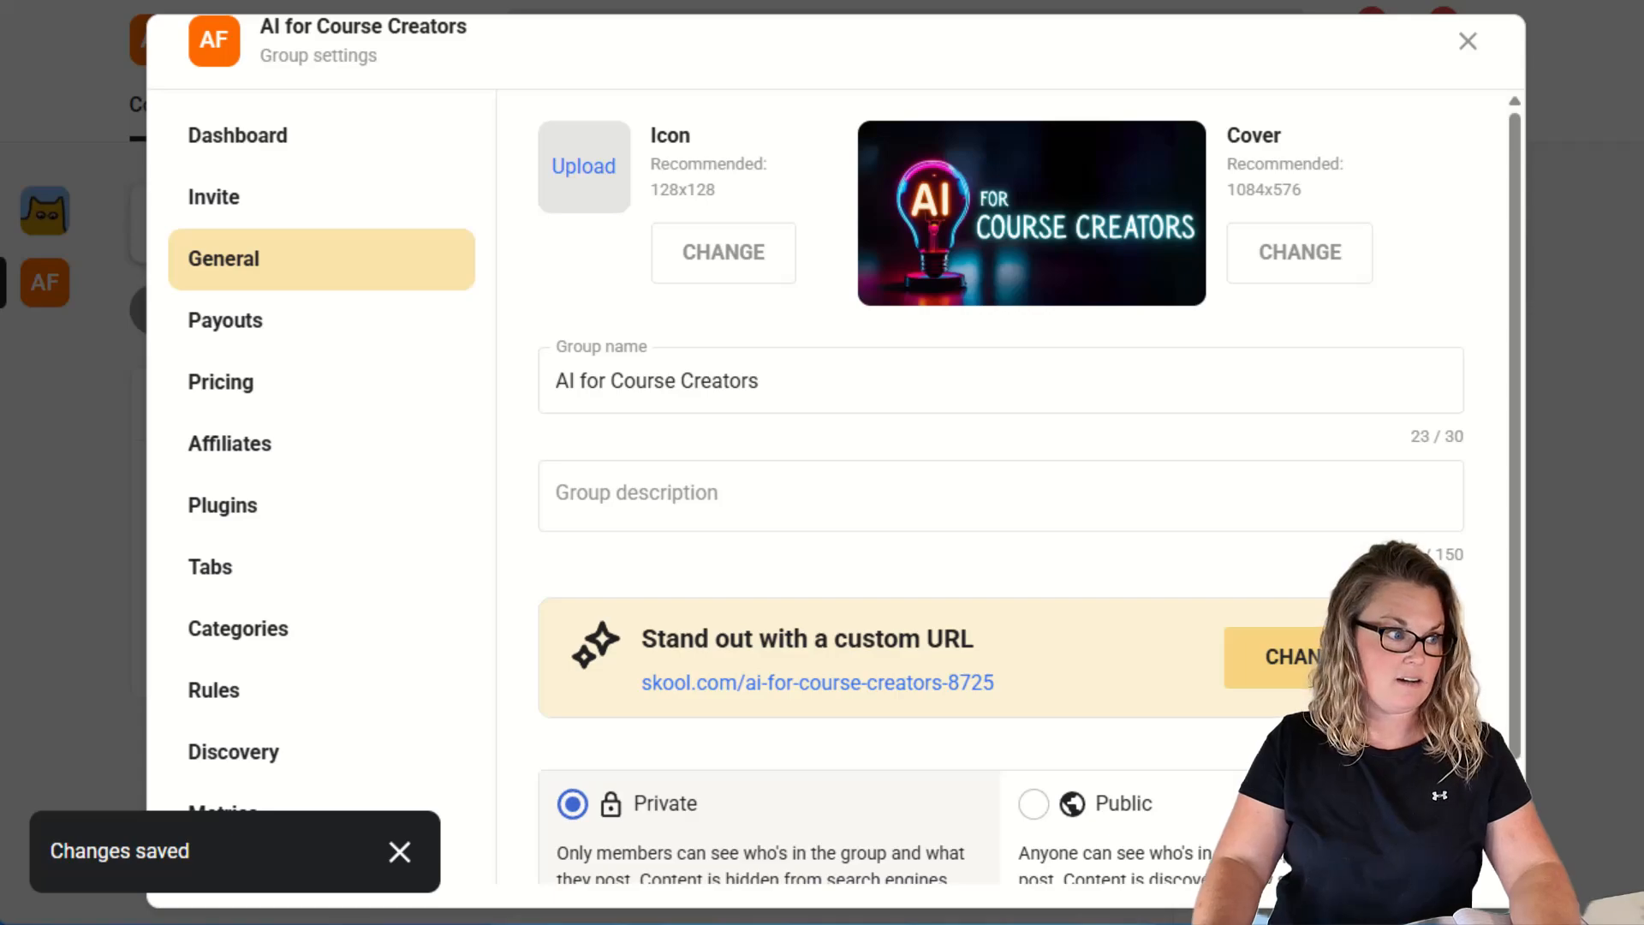
drag(356, 382, 543, 245)
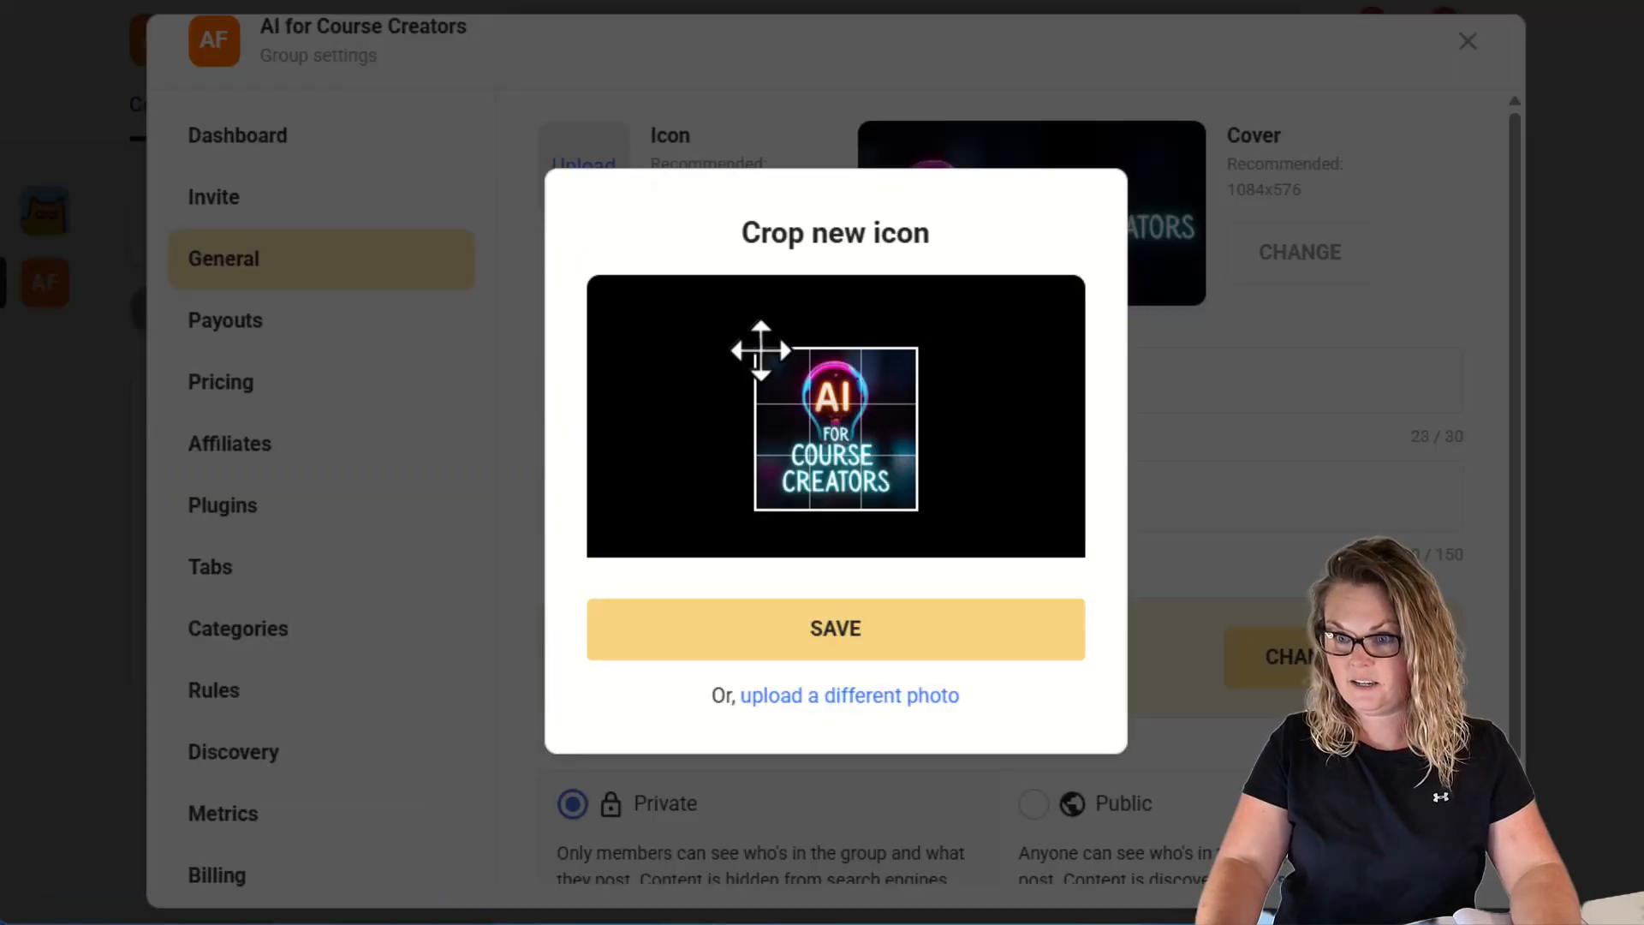
click(846, 653)
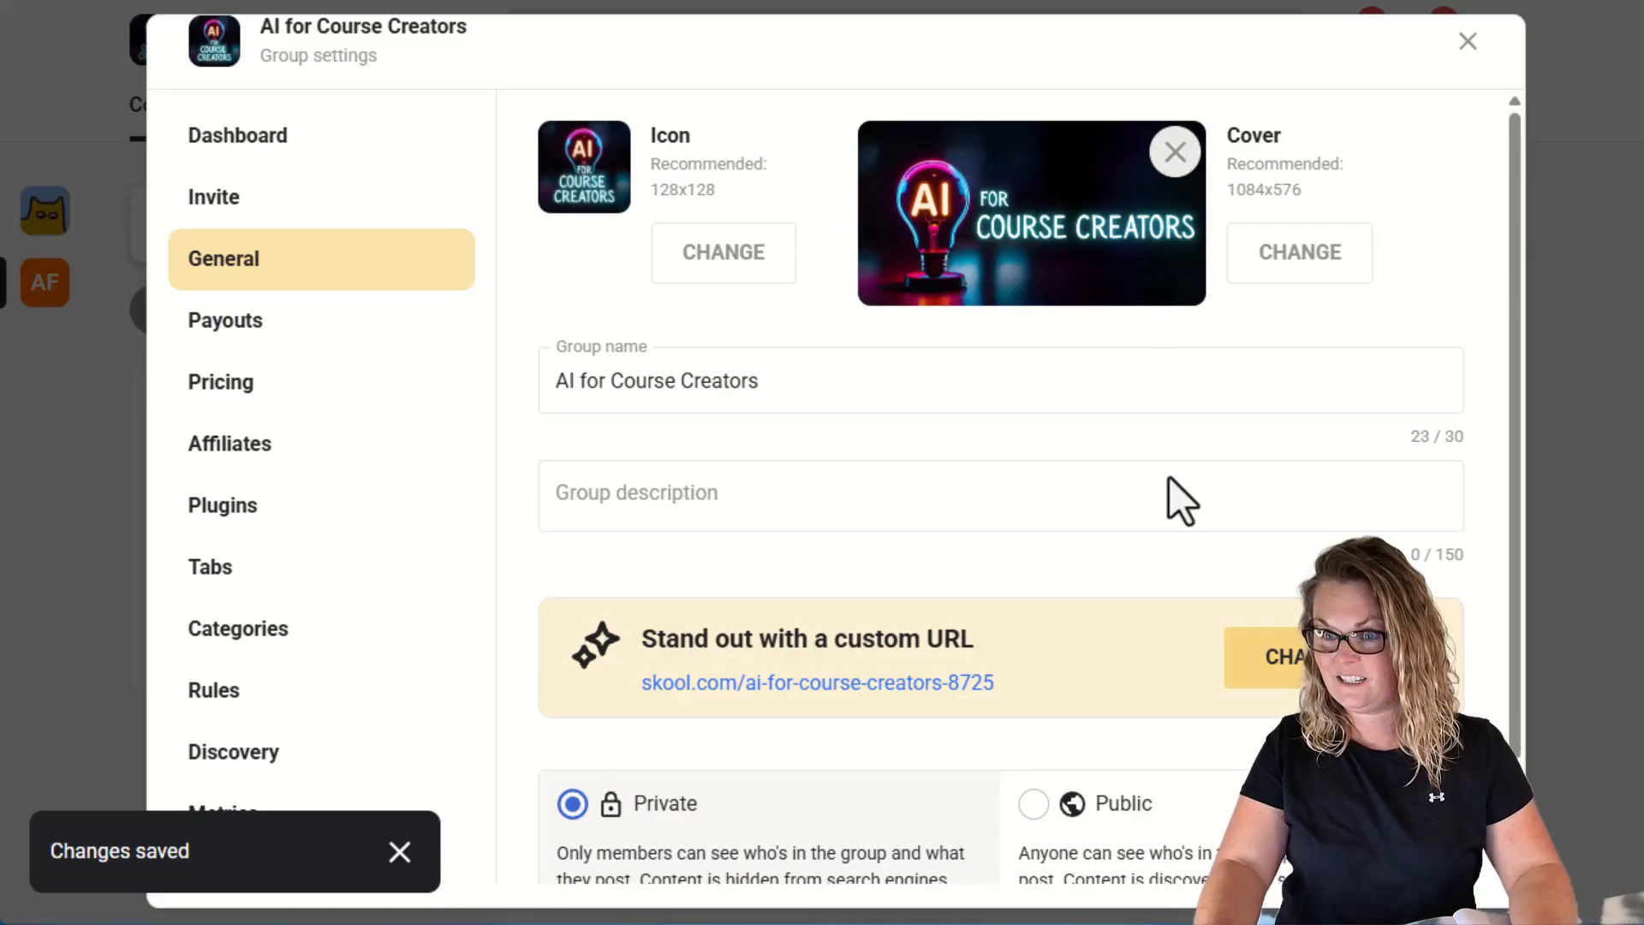
scroll(1190, 728, down, 2)
scroll(856, 719, up, 2)
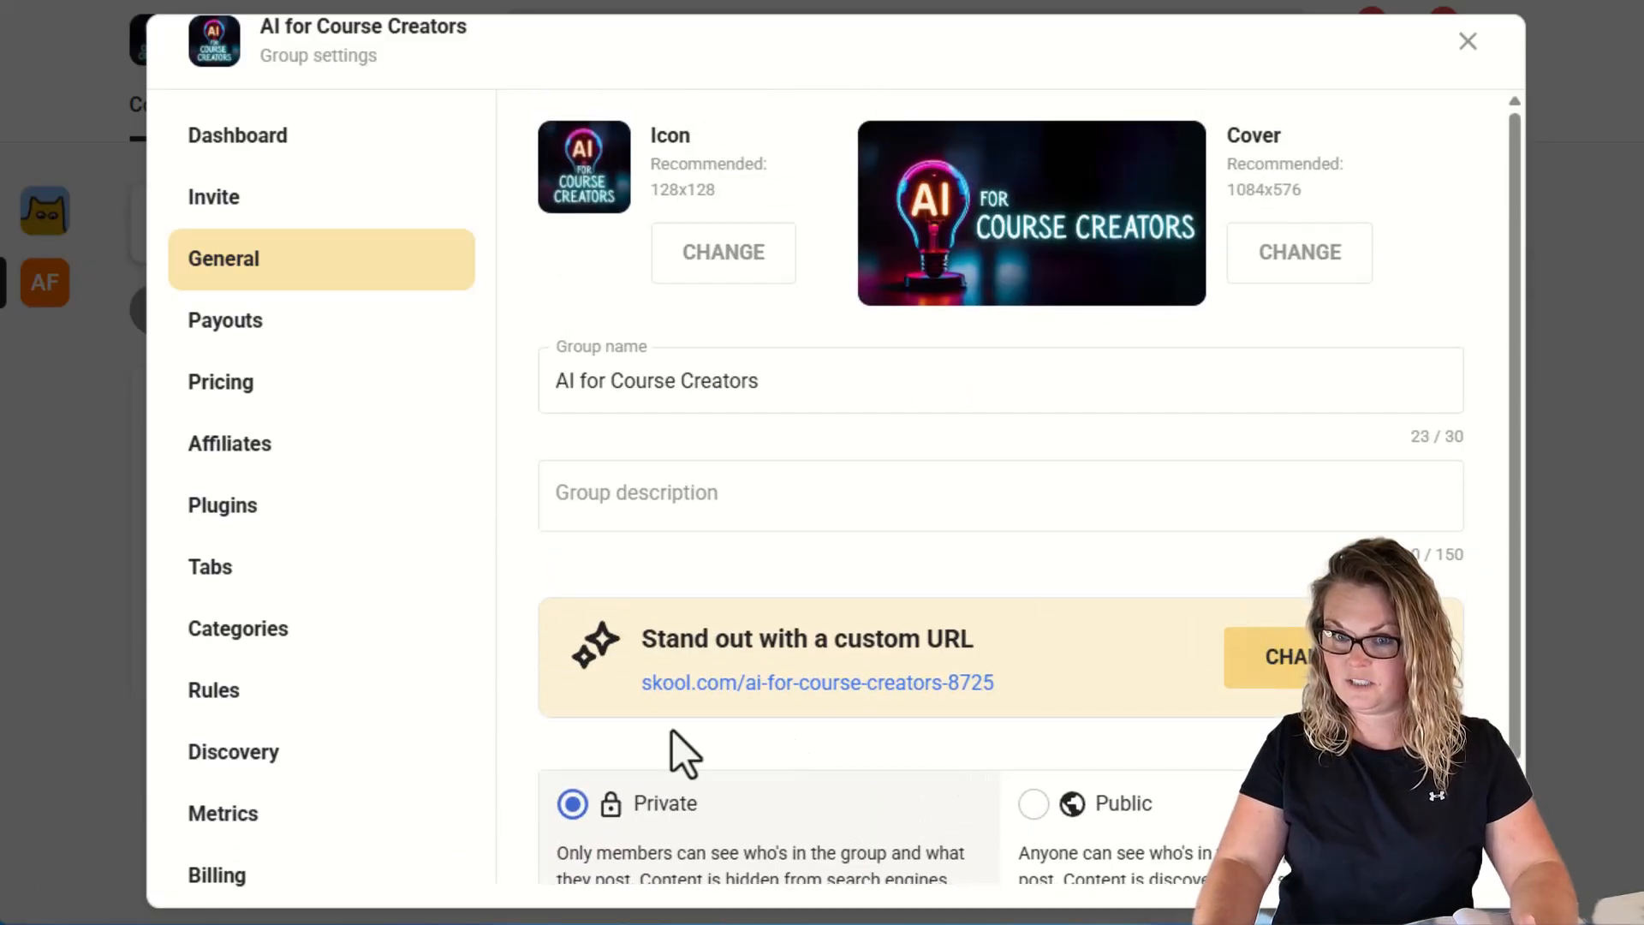
click(1473, 50)
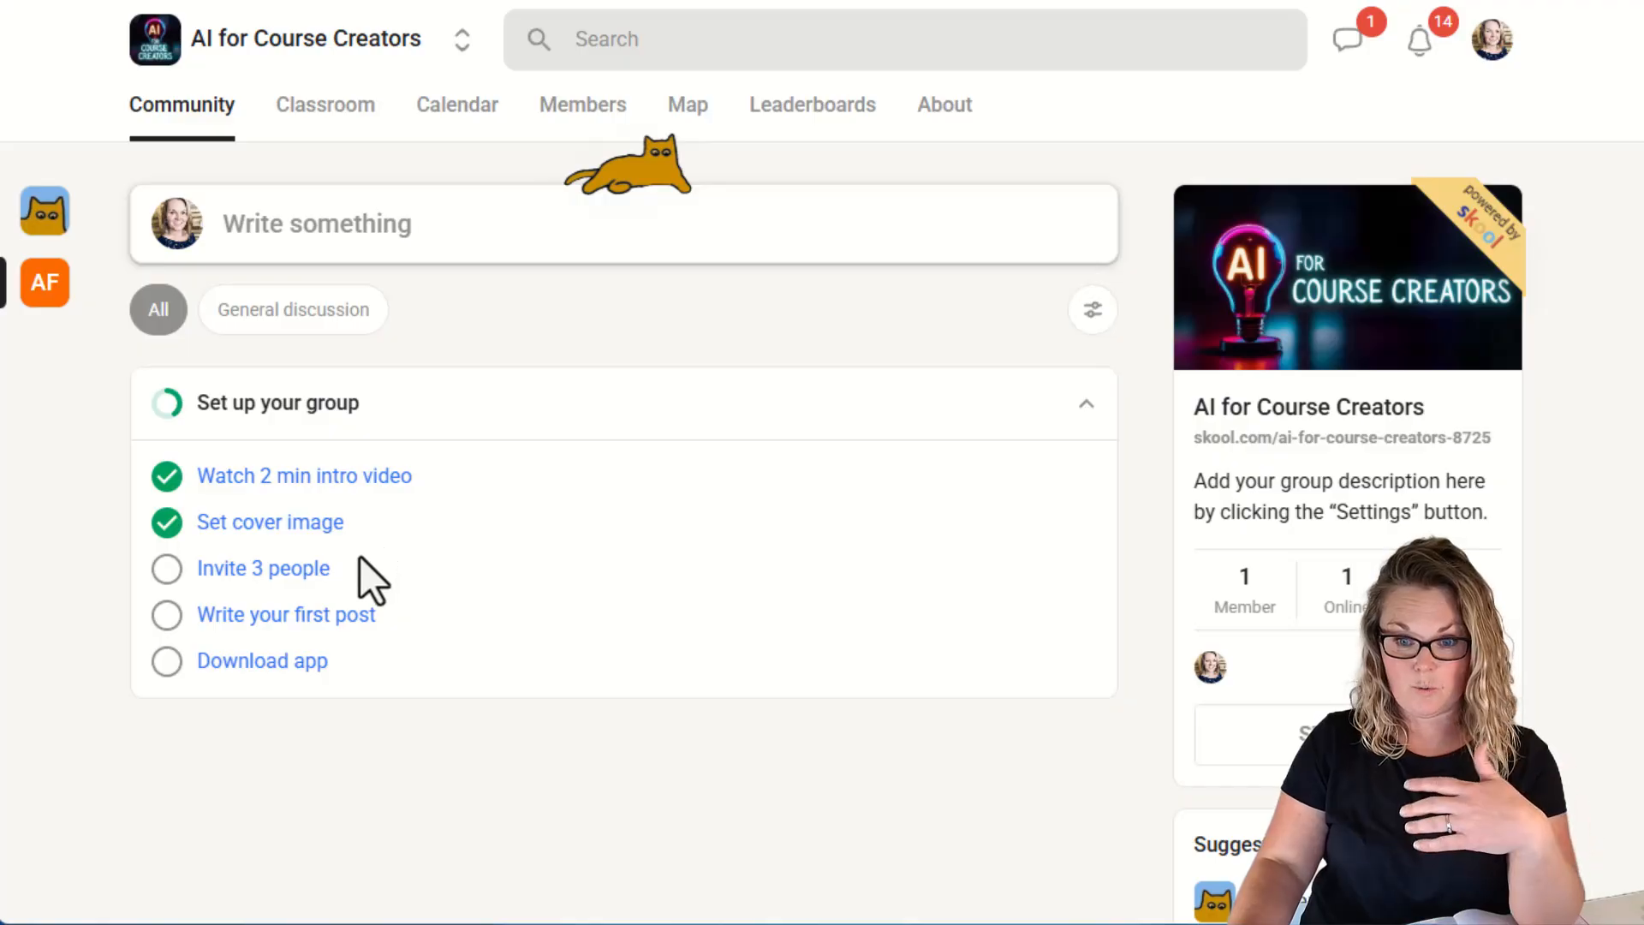
Open the invite settings, copy the group's share link, and try the Zapier integration.
click(302, 526)
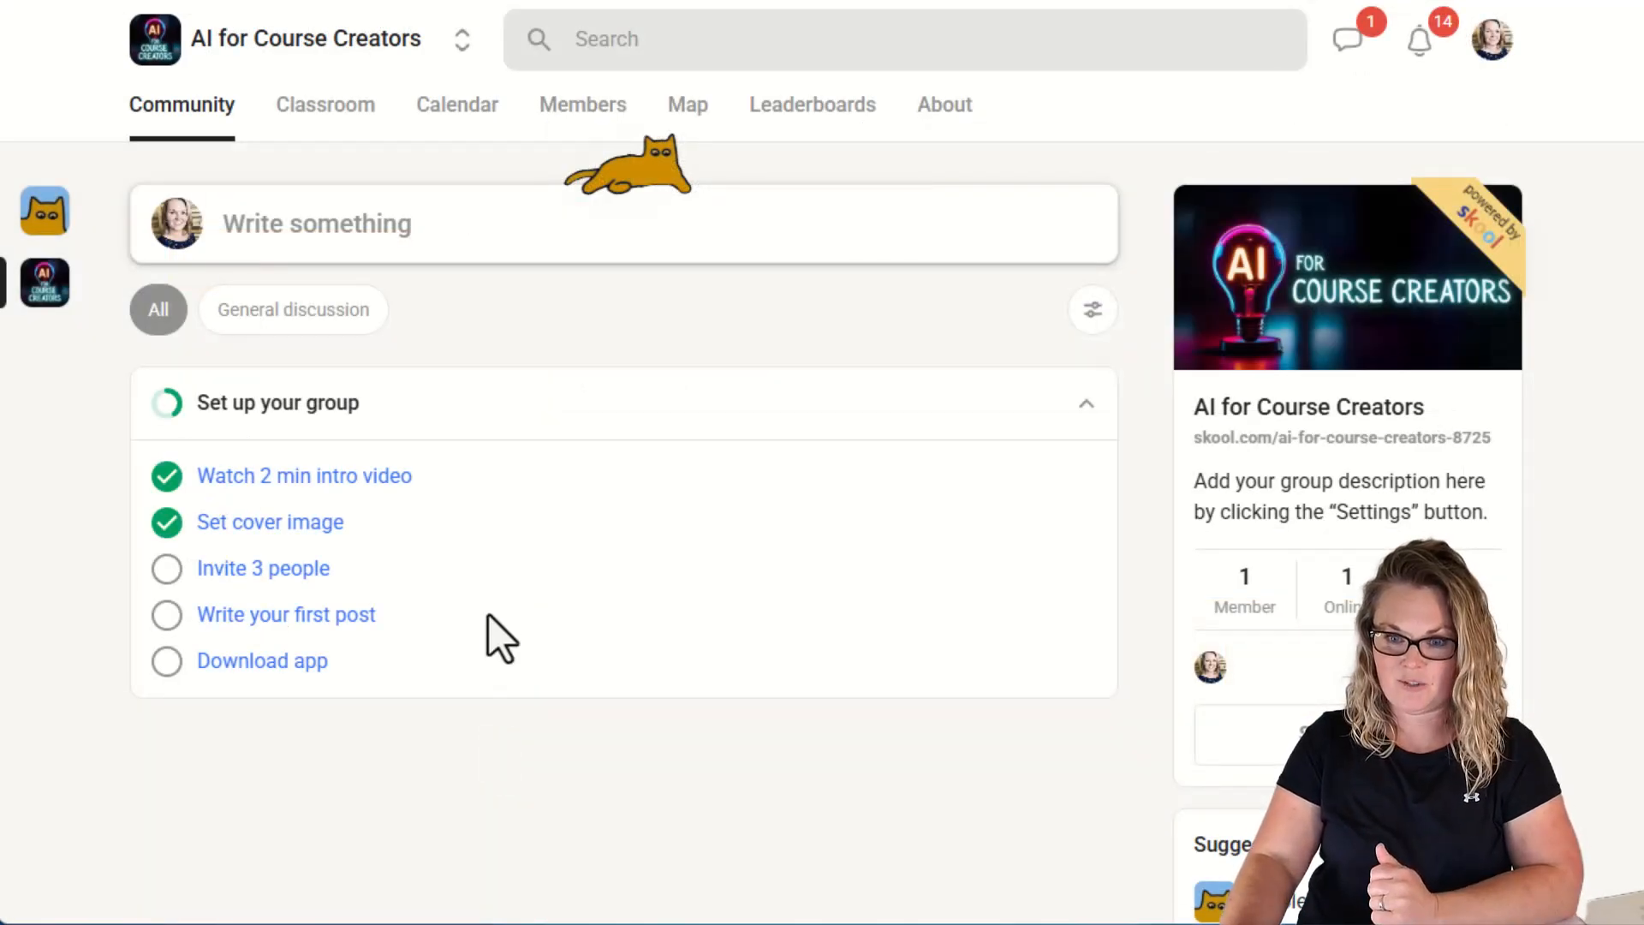
click(304, 582)
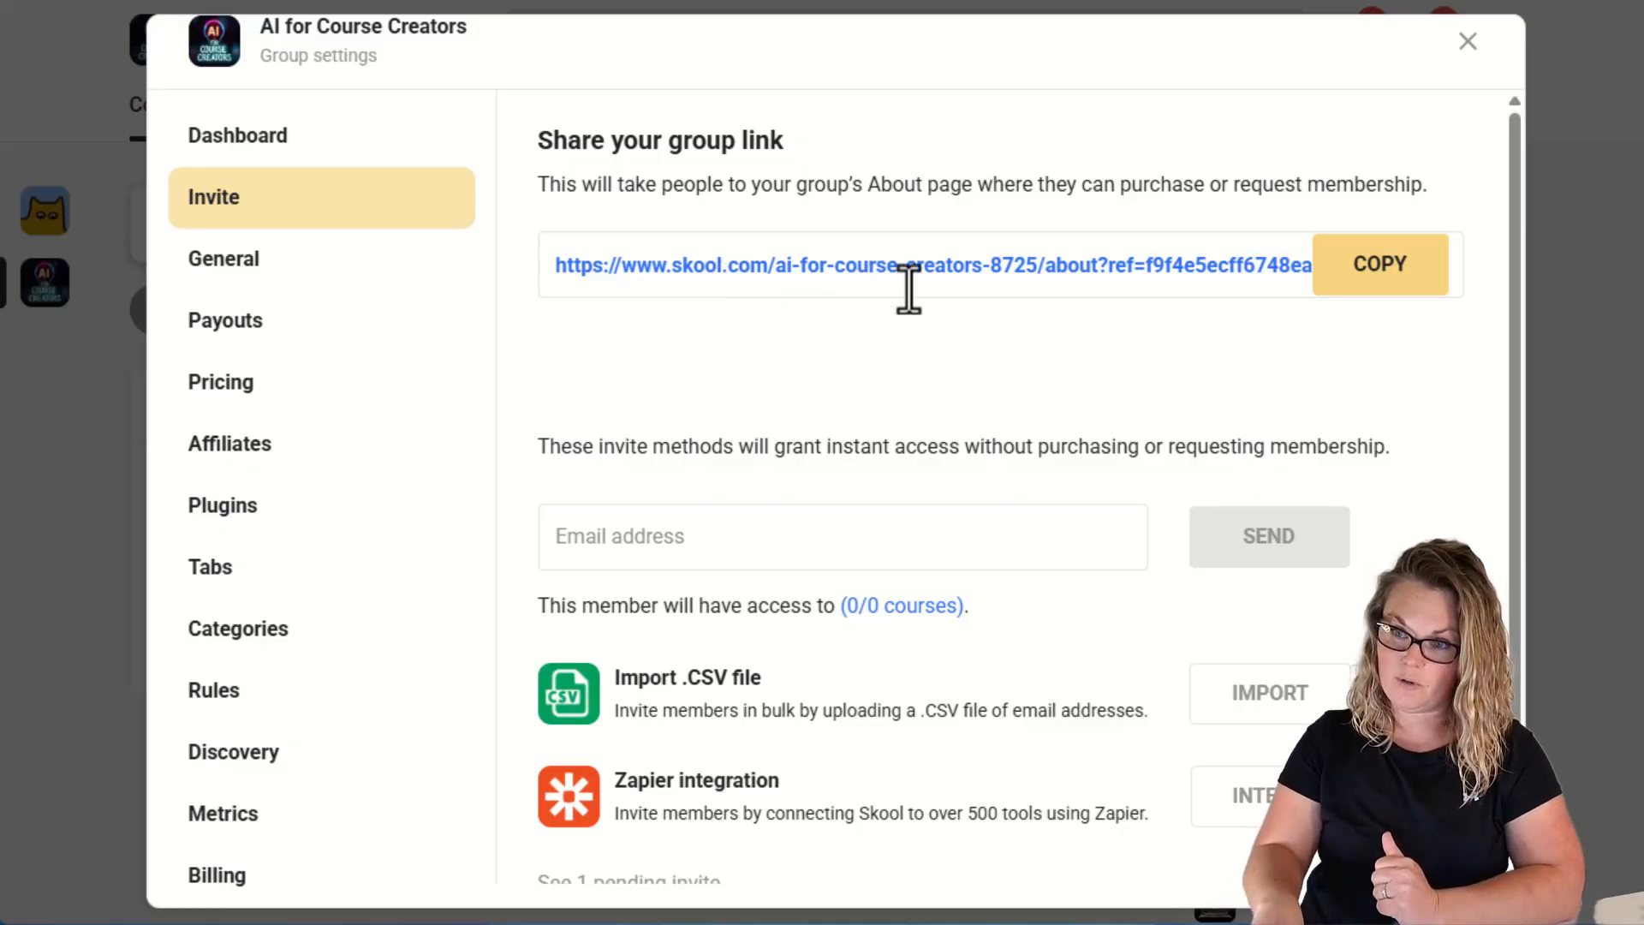
click(1408, 265)
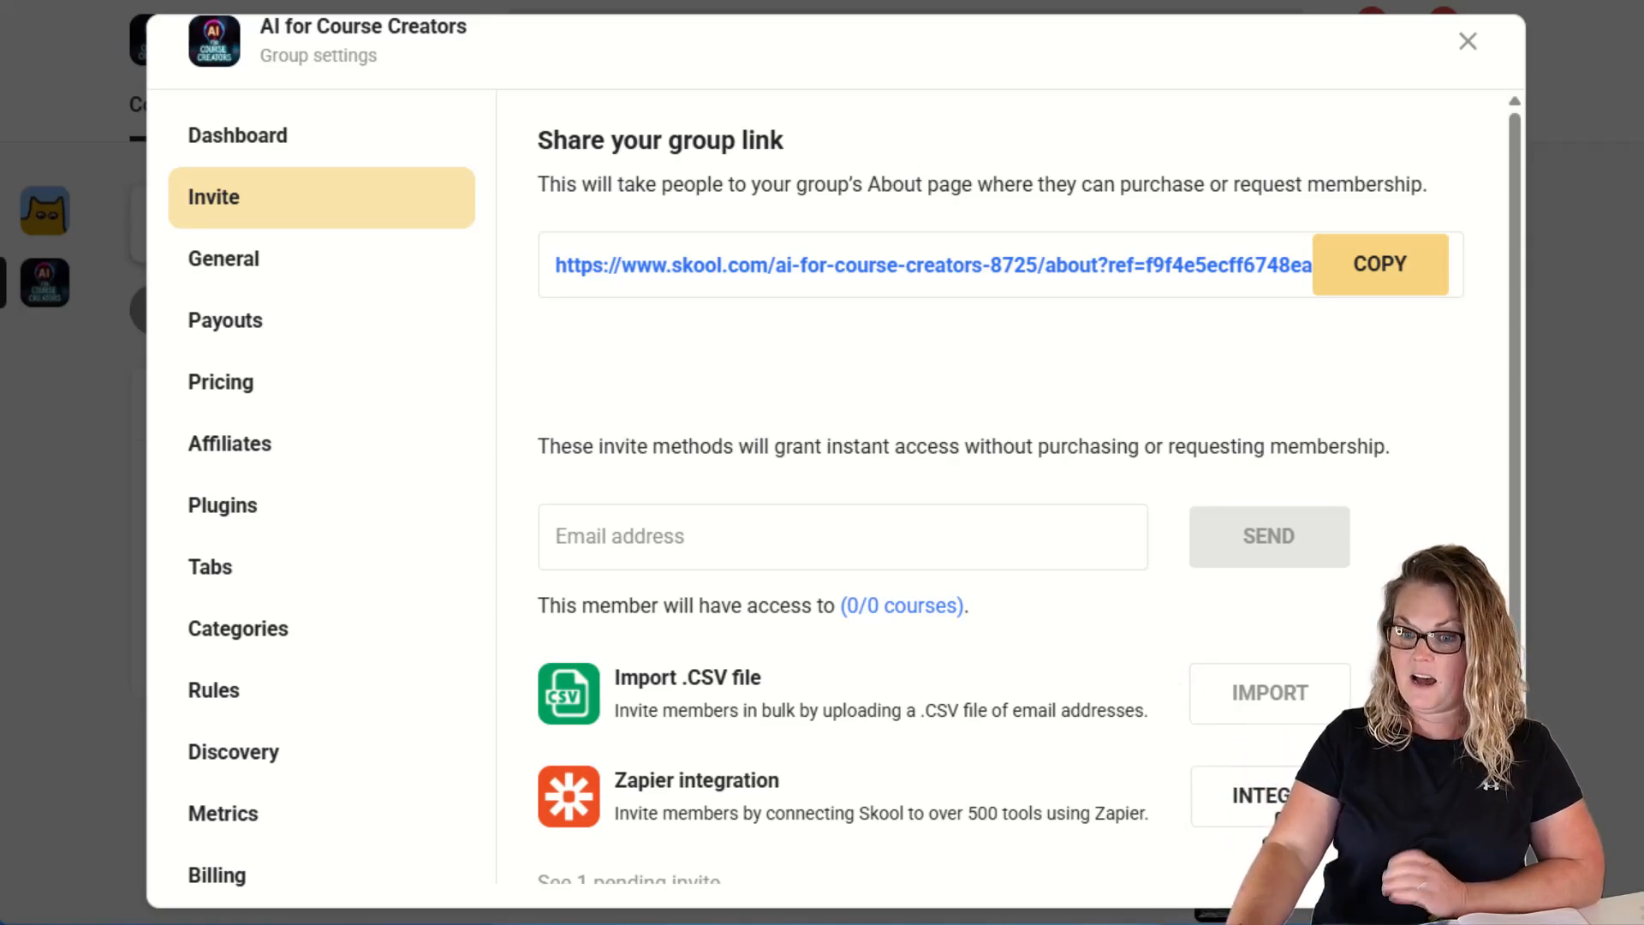
click(1281, 815)
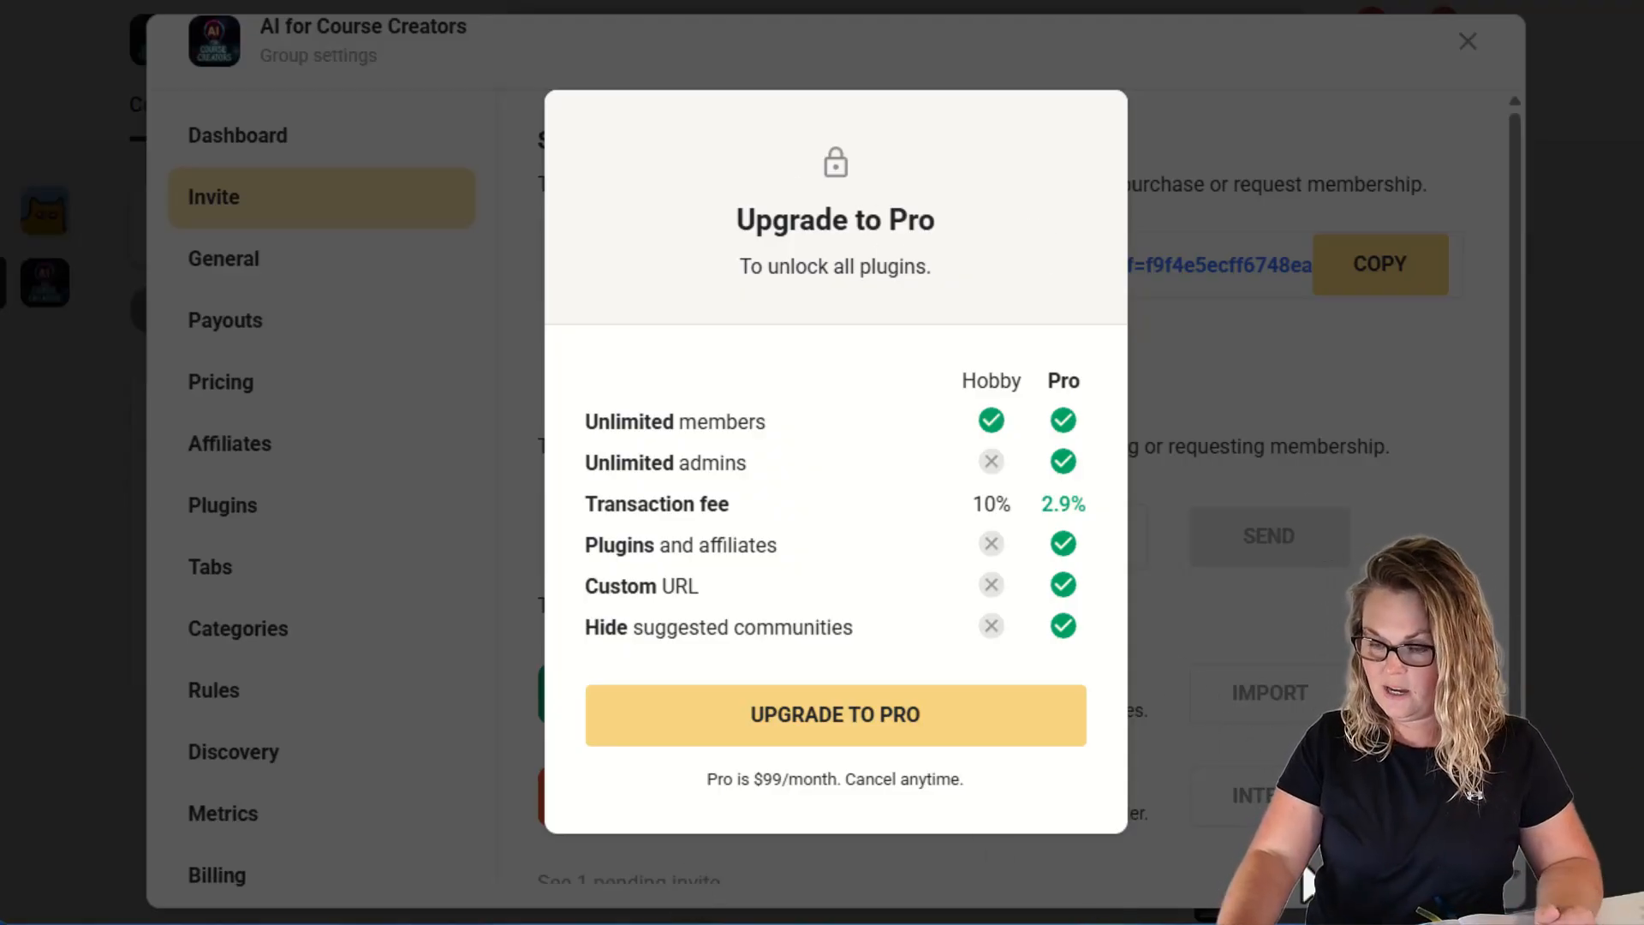
Dismiss the upgrade prompt and open the list of pending invites.
click(1301, 894)
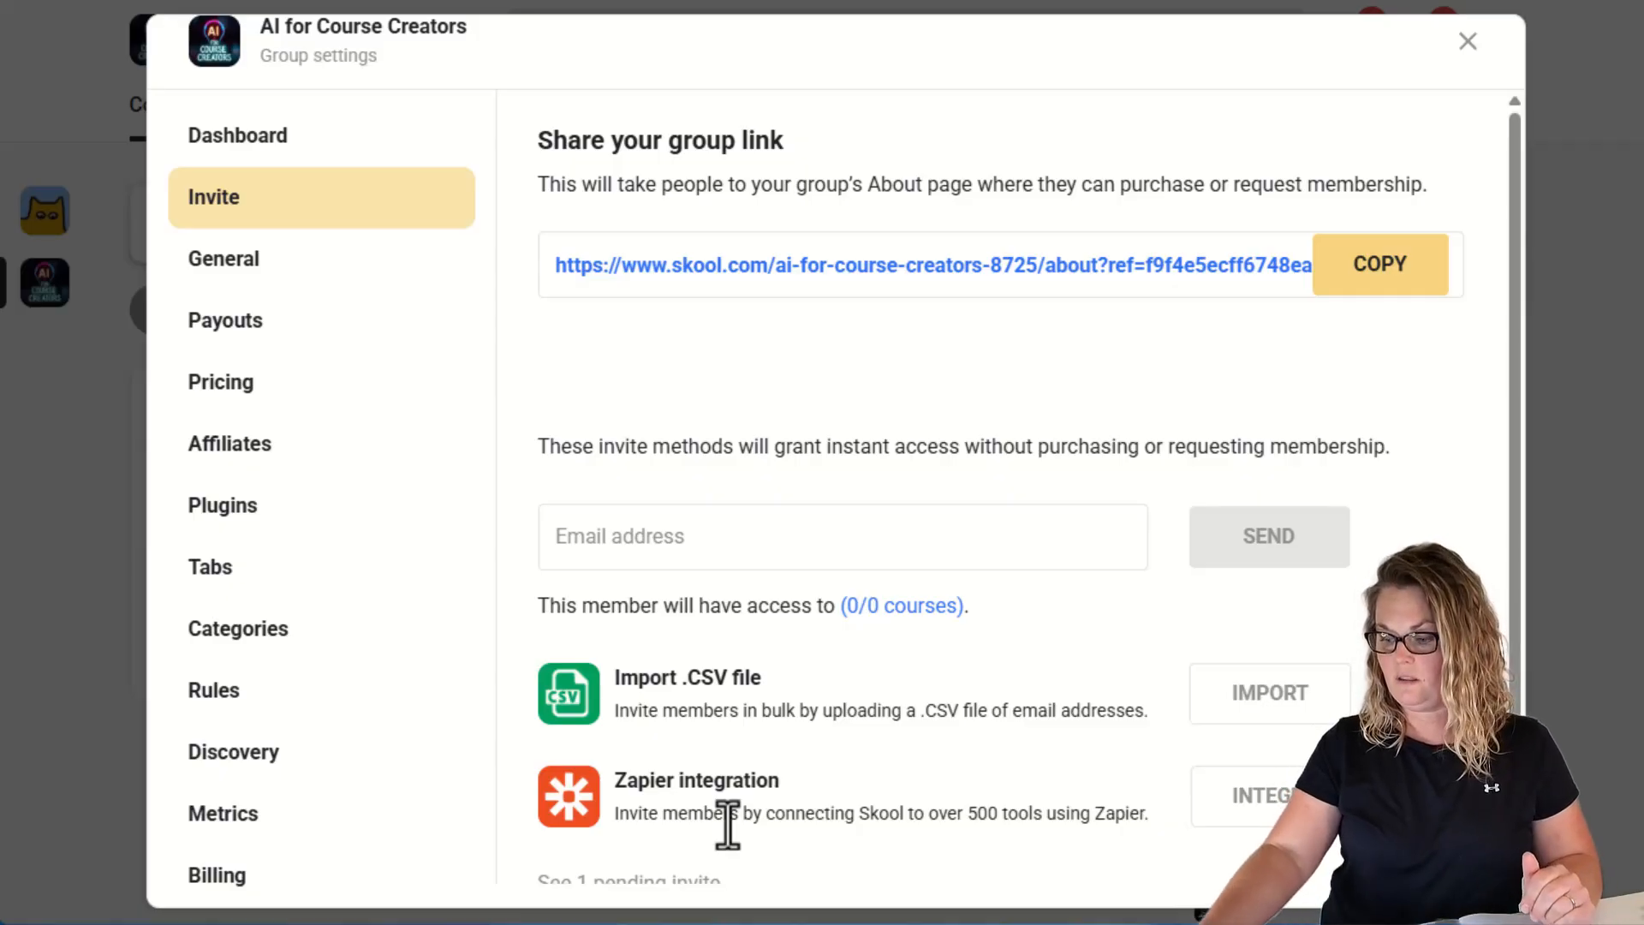
scroll(744, 759, down, 1)
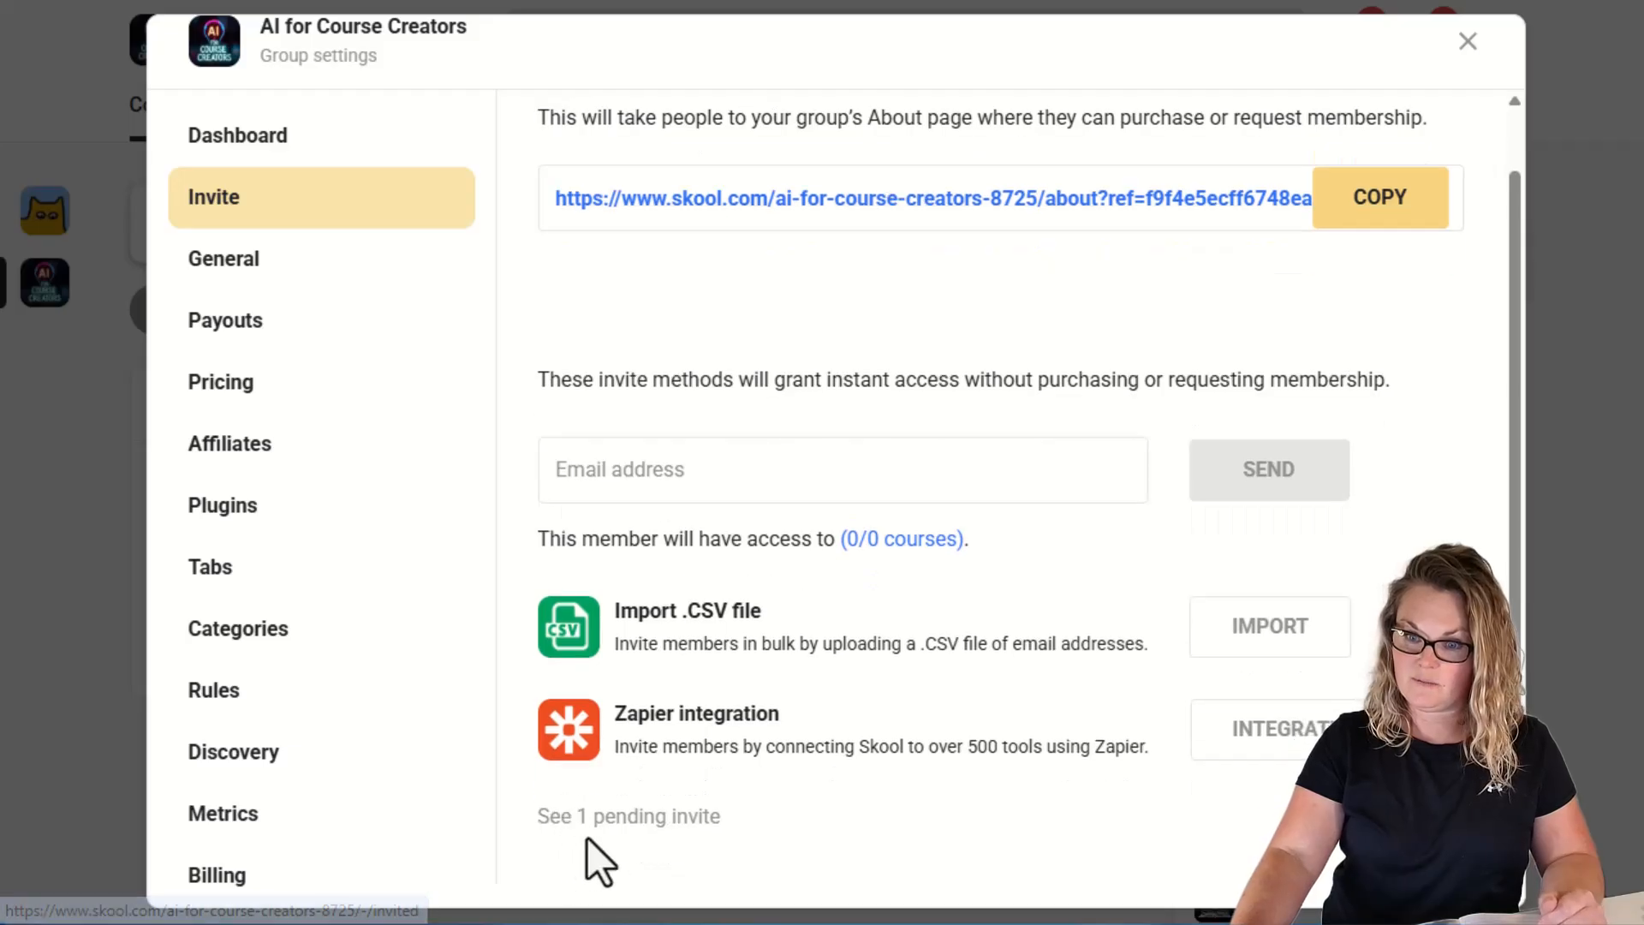
click(644, 821)
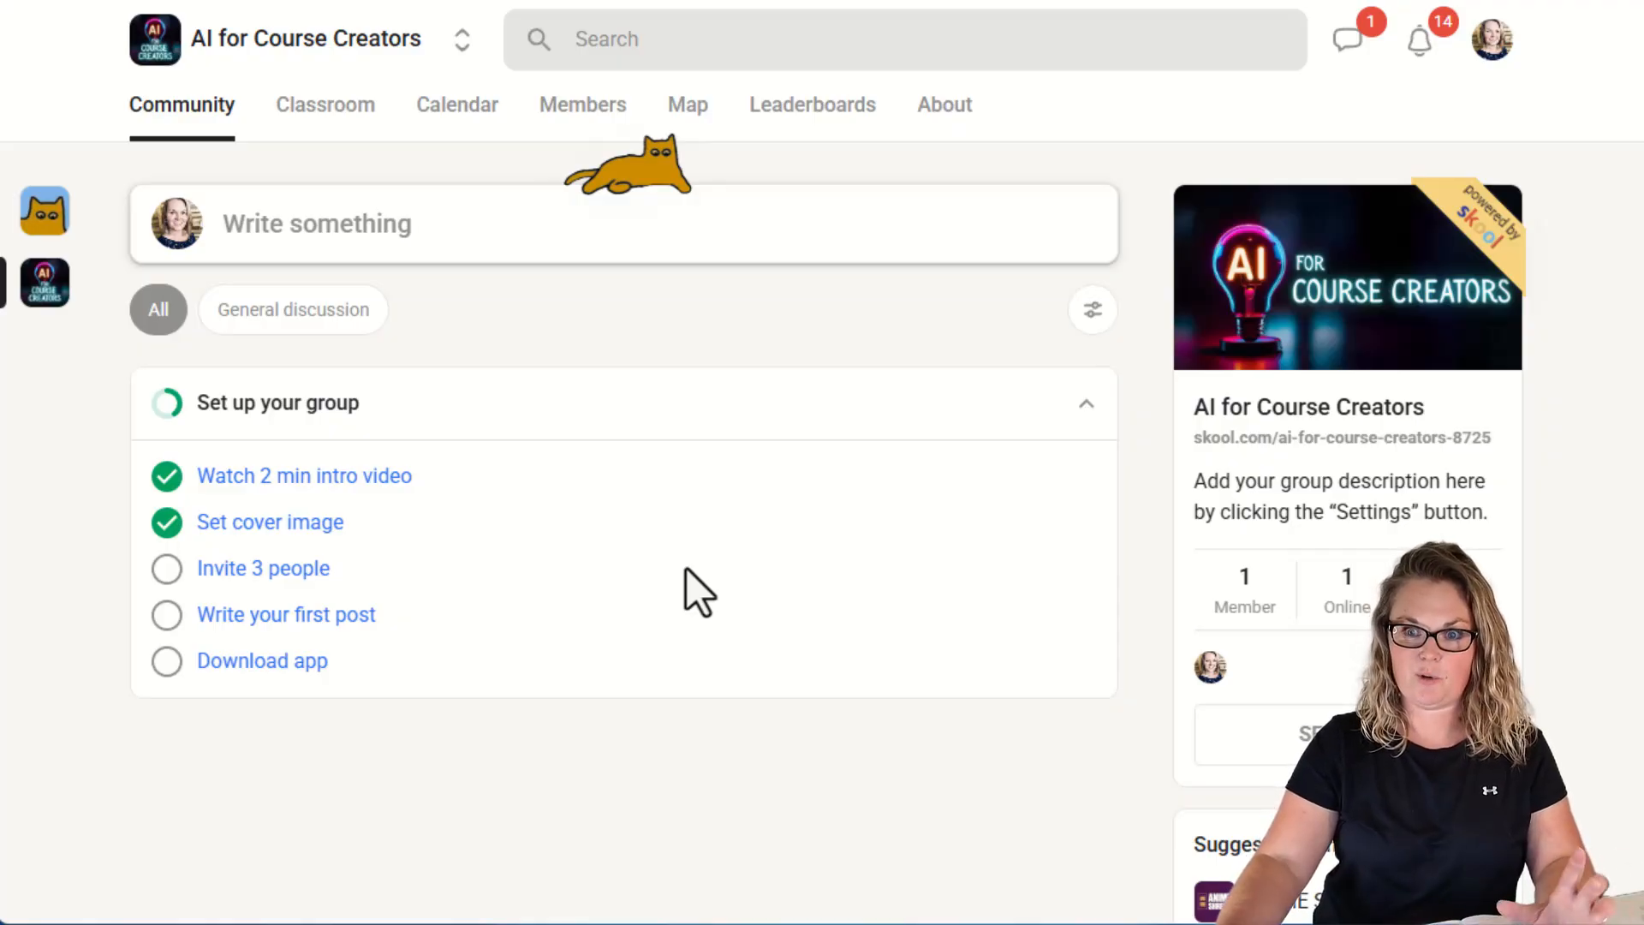
Start the group's first post from the introduce-yourself idea, filling in its welcome title and text.
click(342, 658)
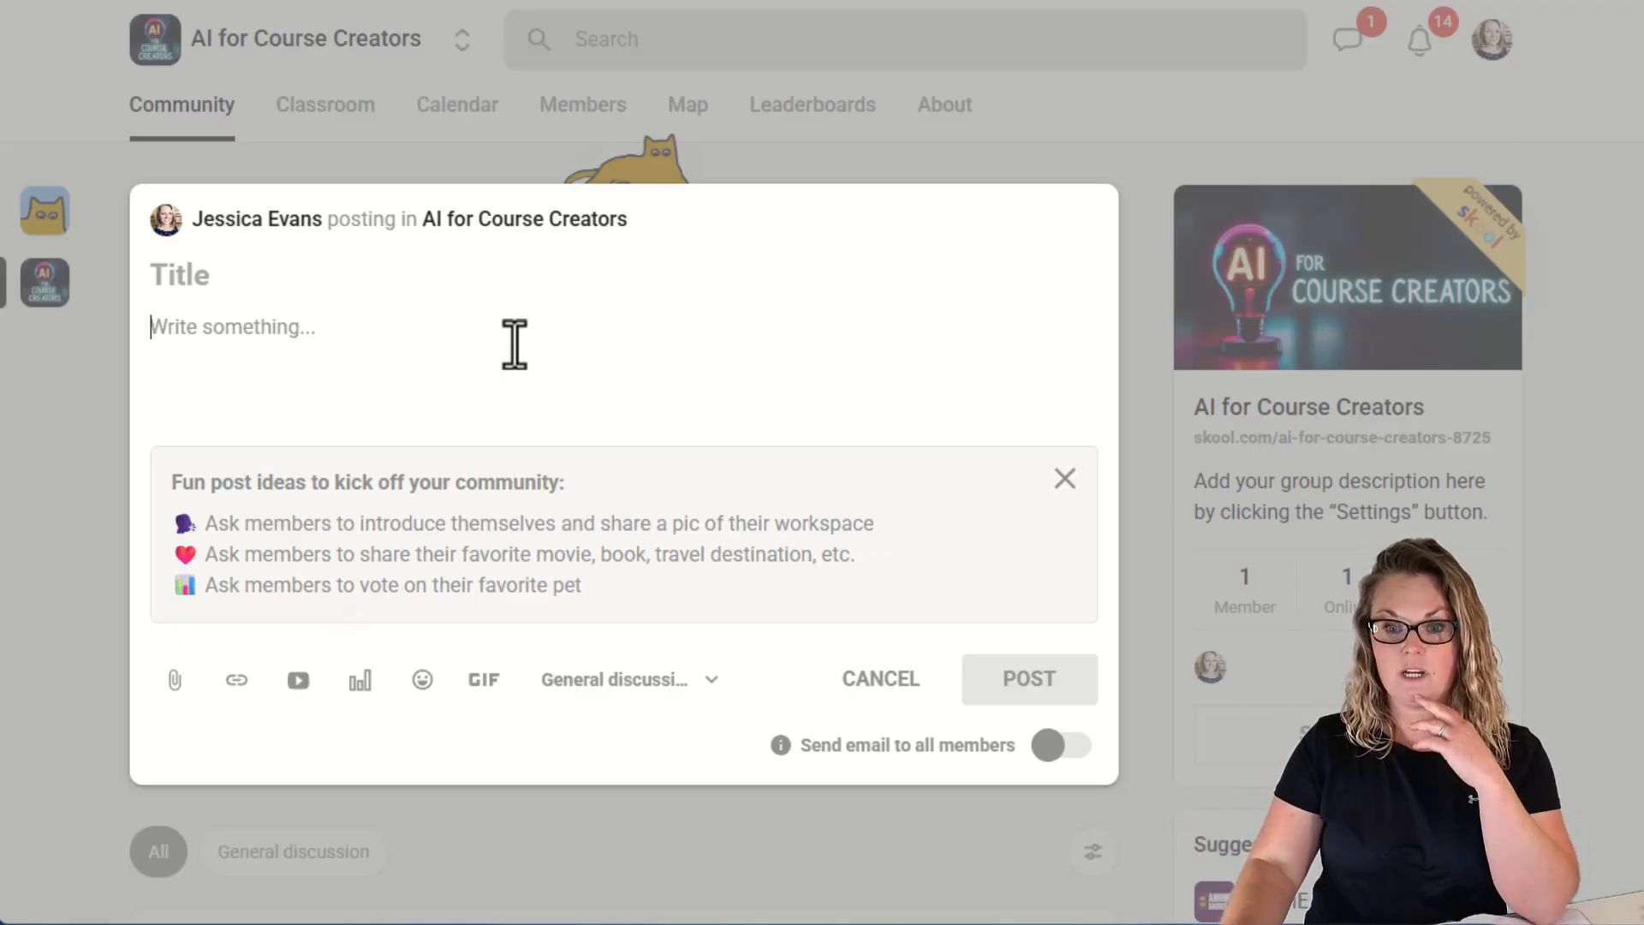
click(197, 278)
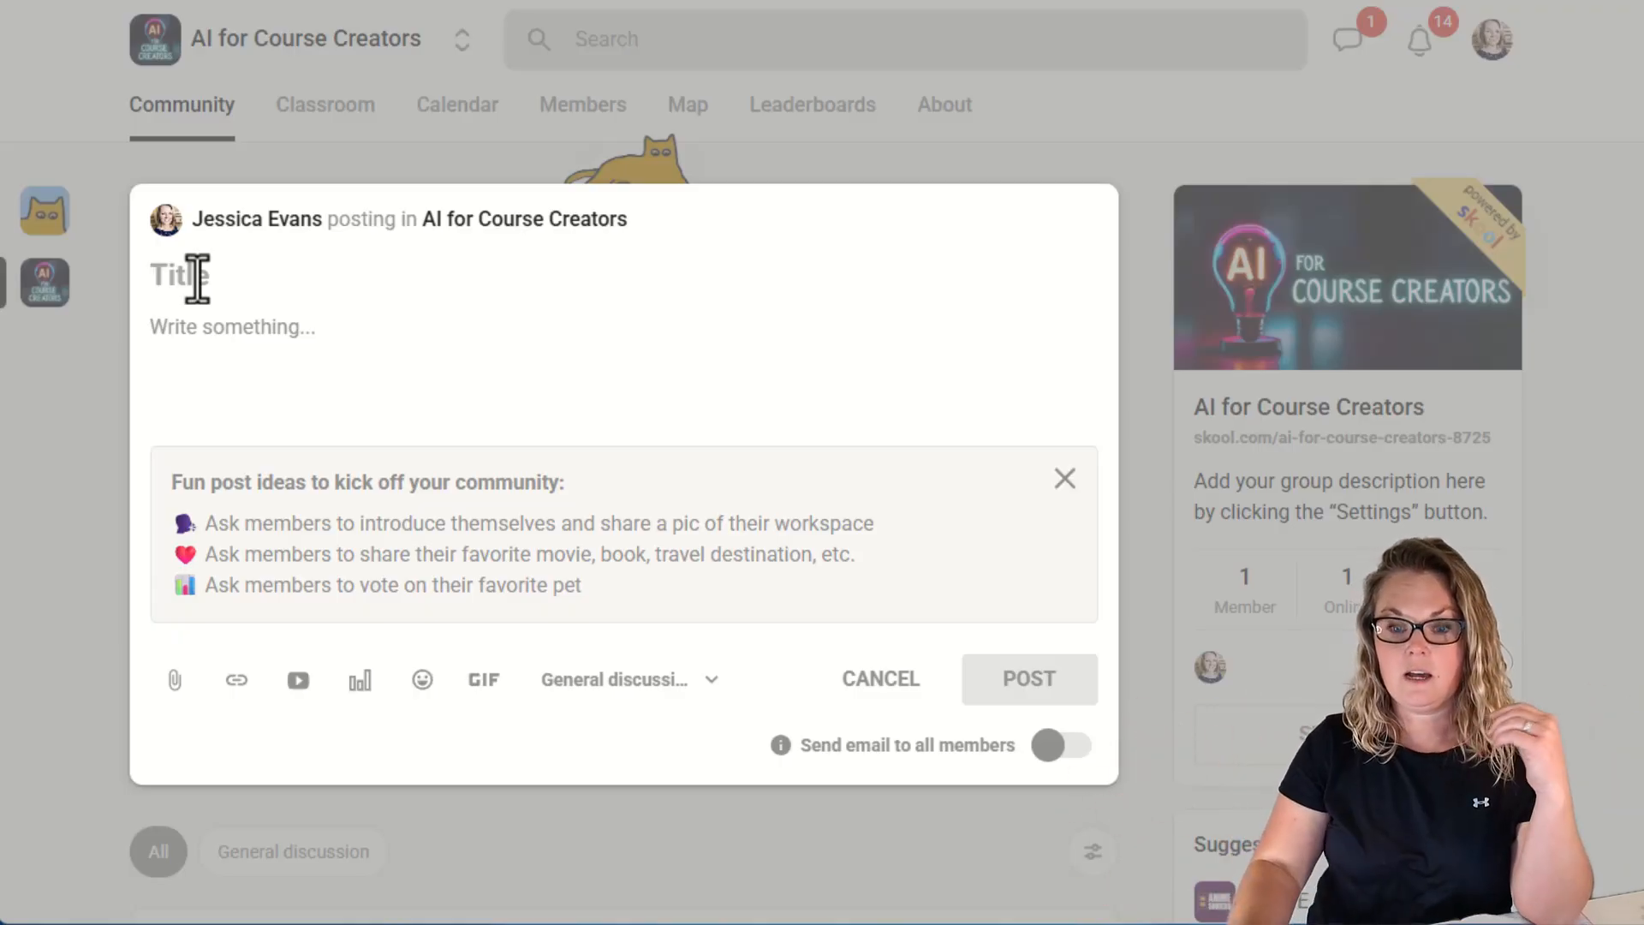
click(213, 332)
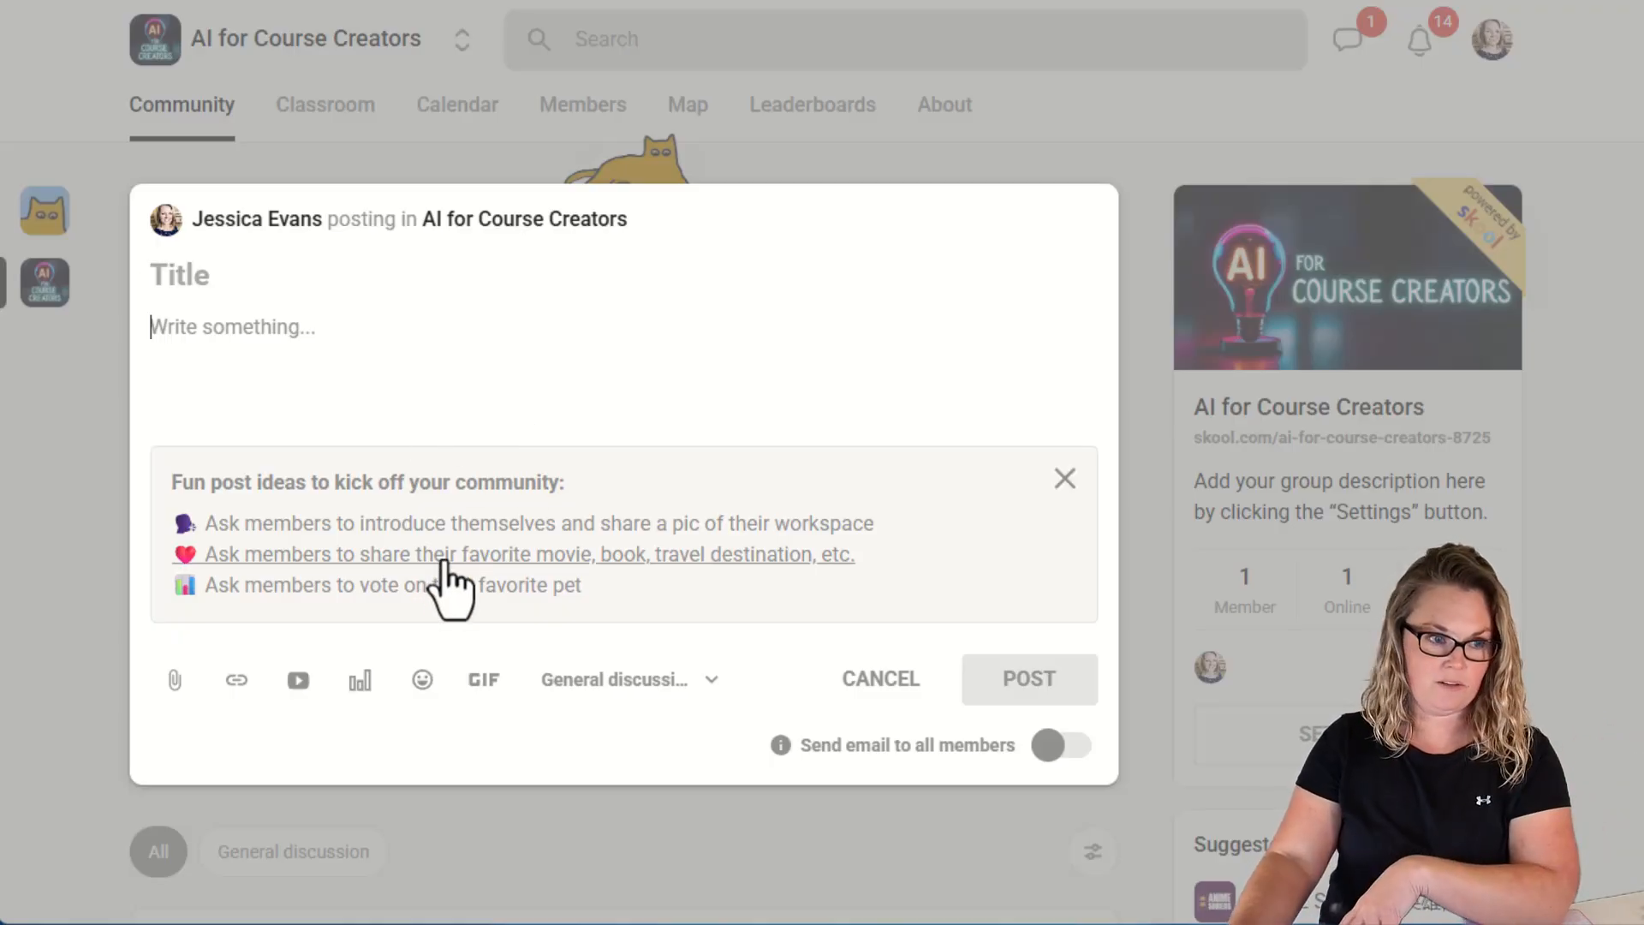
click(306, 537)
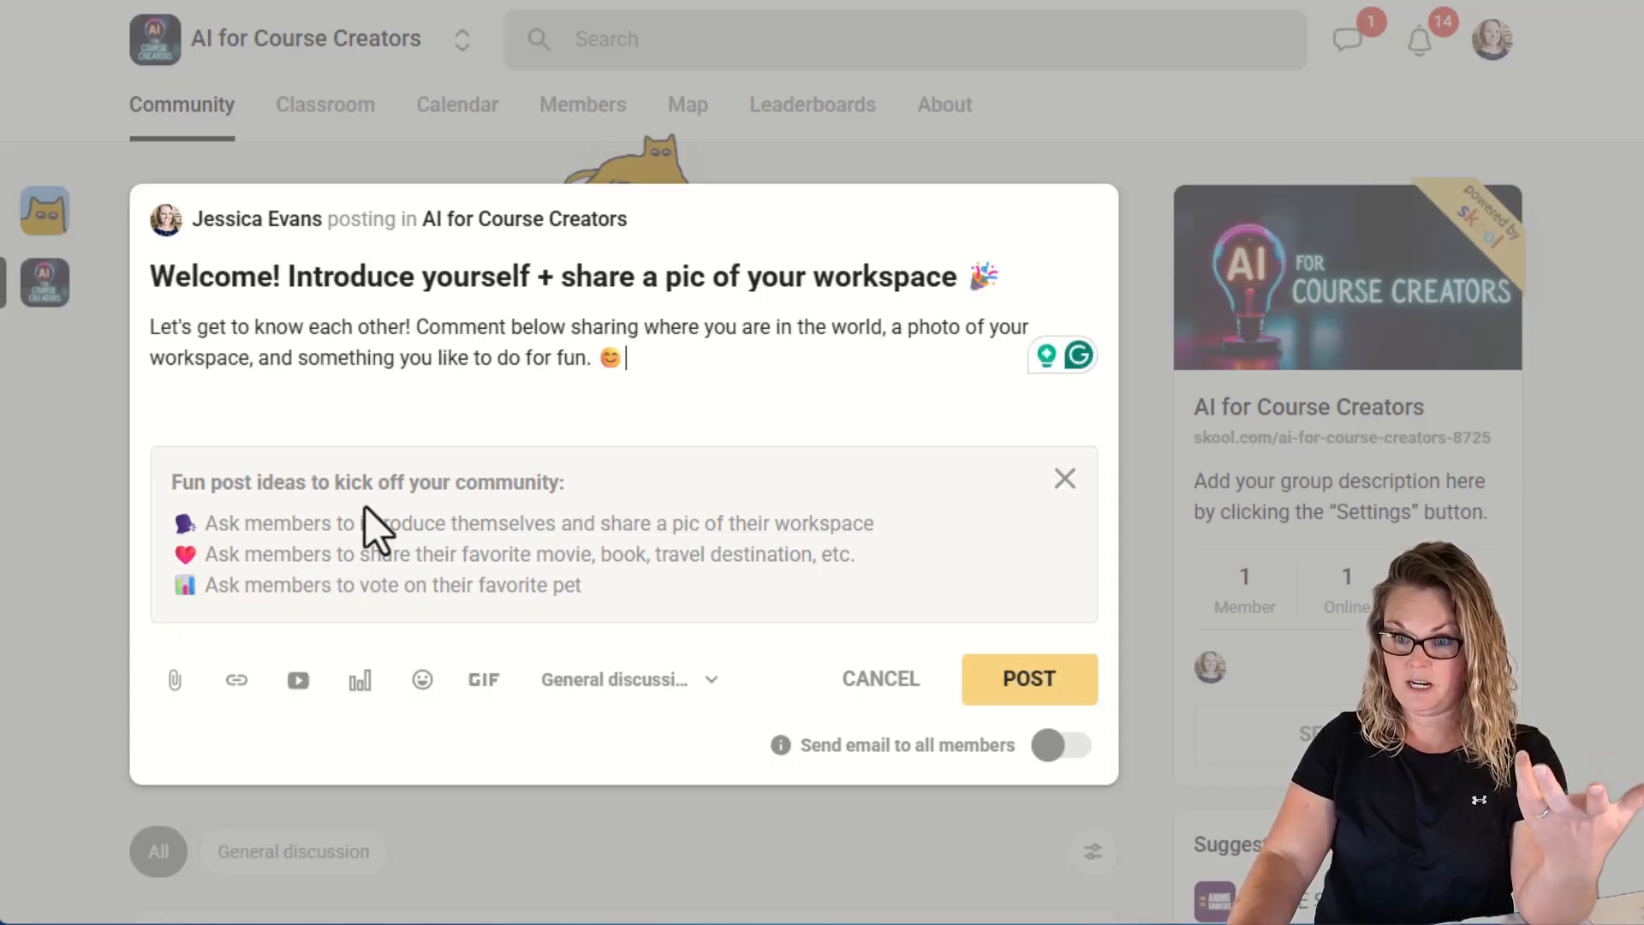
drag(634, 368, 505, 367)
click(665, 370)
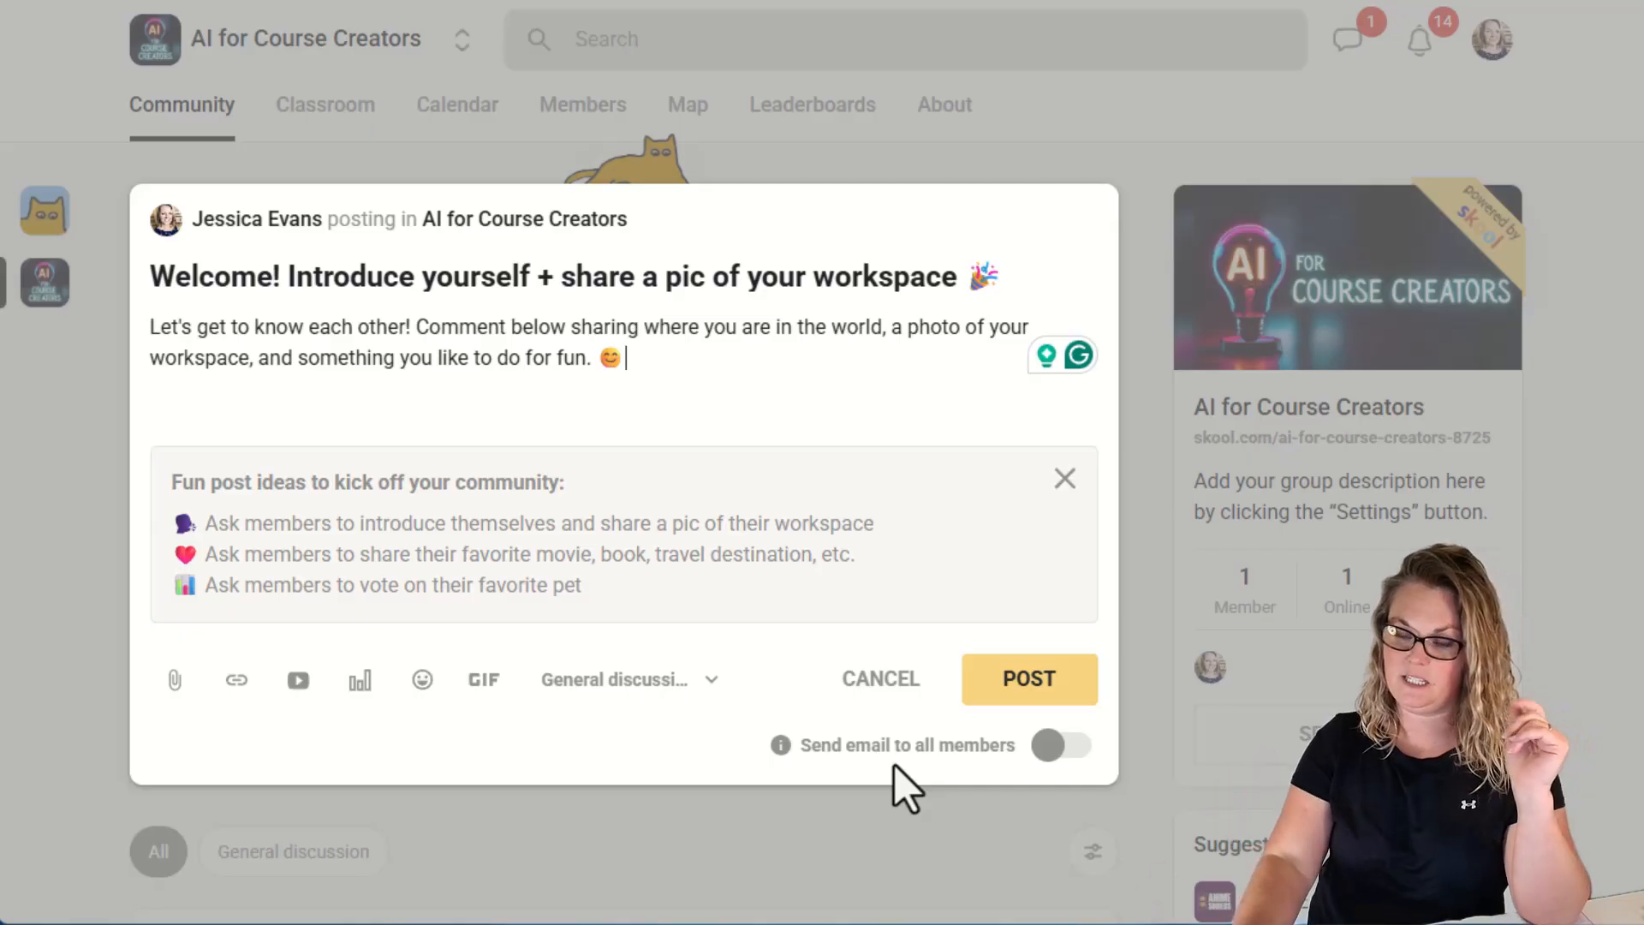
Publish the welcome post with emailing all members switched off.
click(1053, 746)
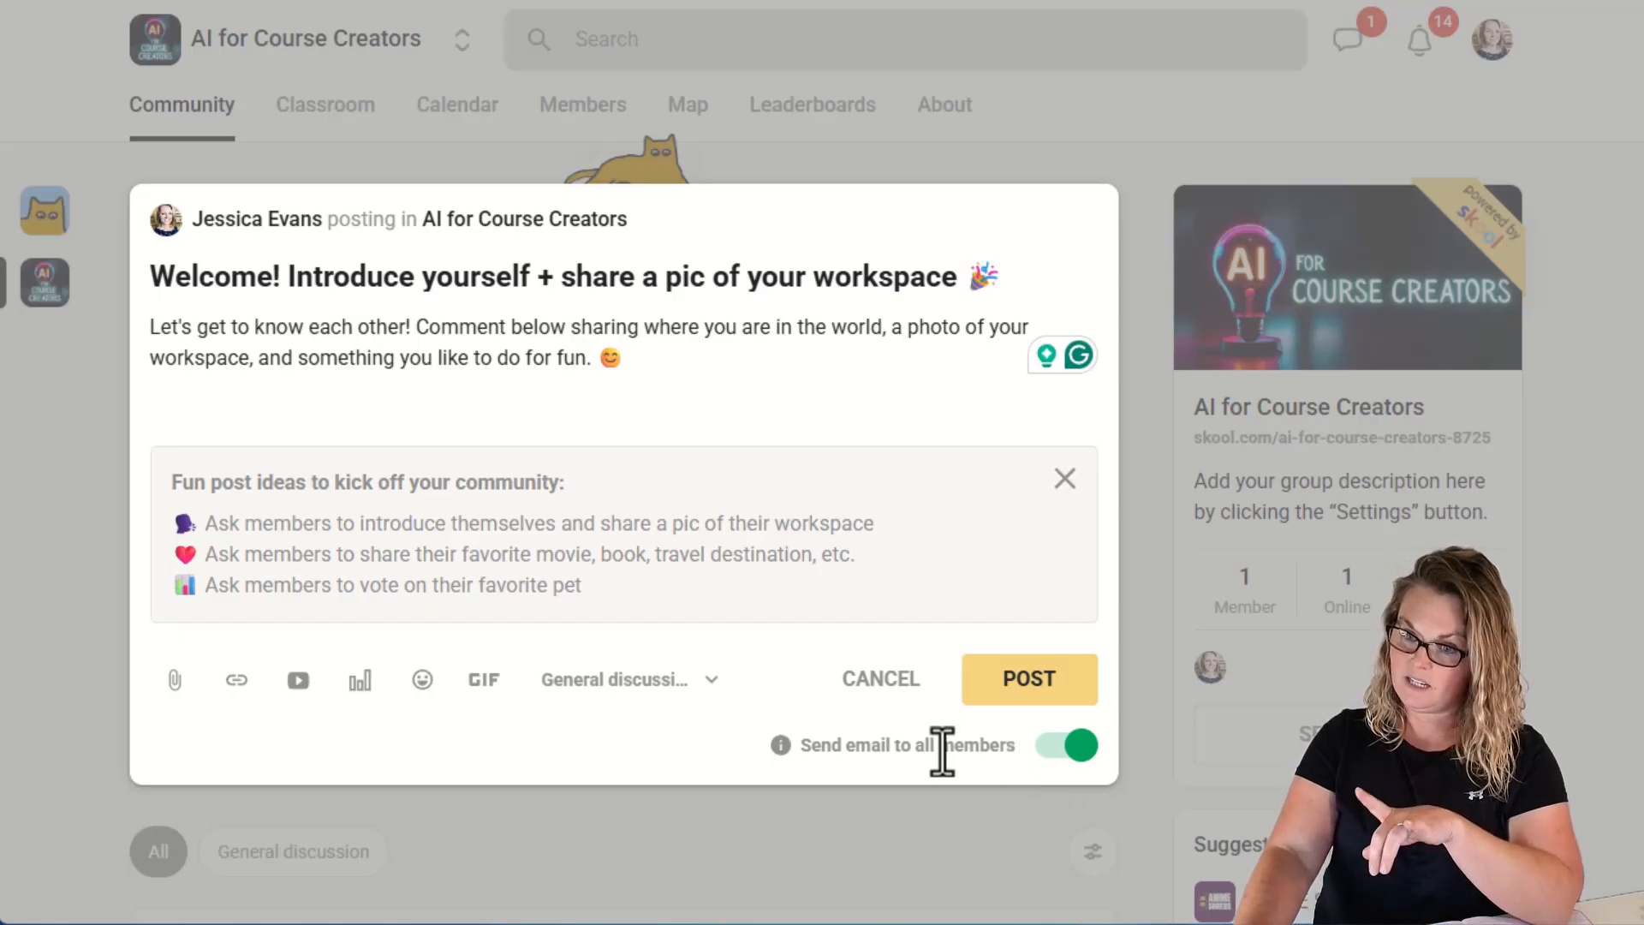
mouse_move(786, 751)
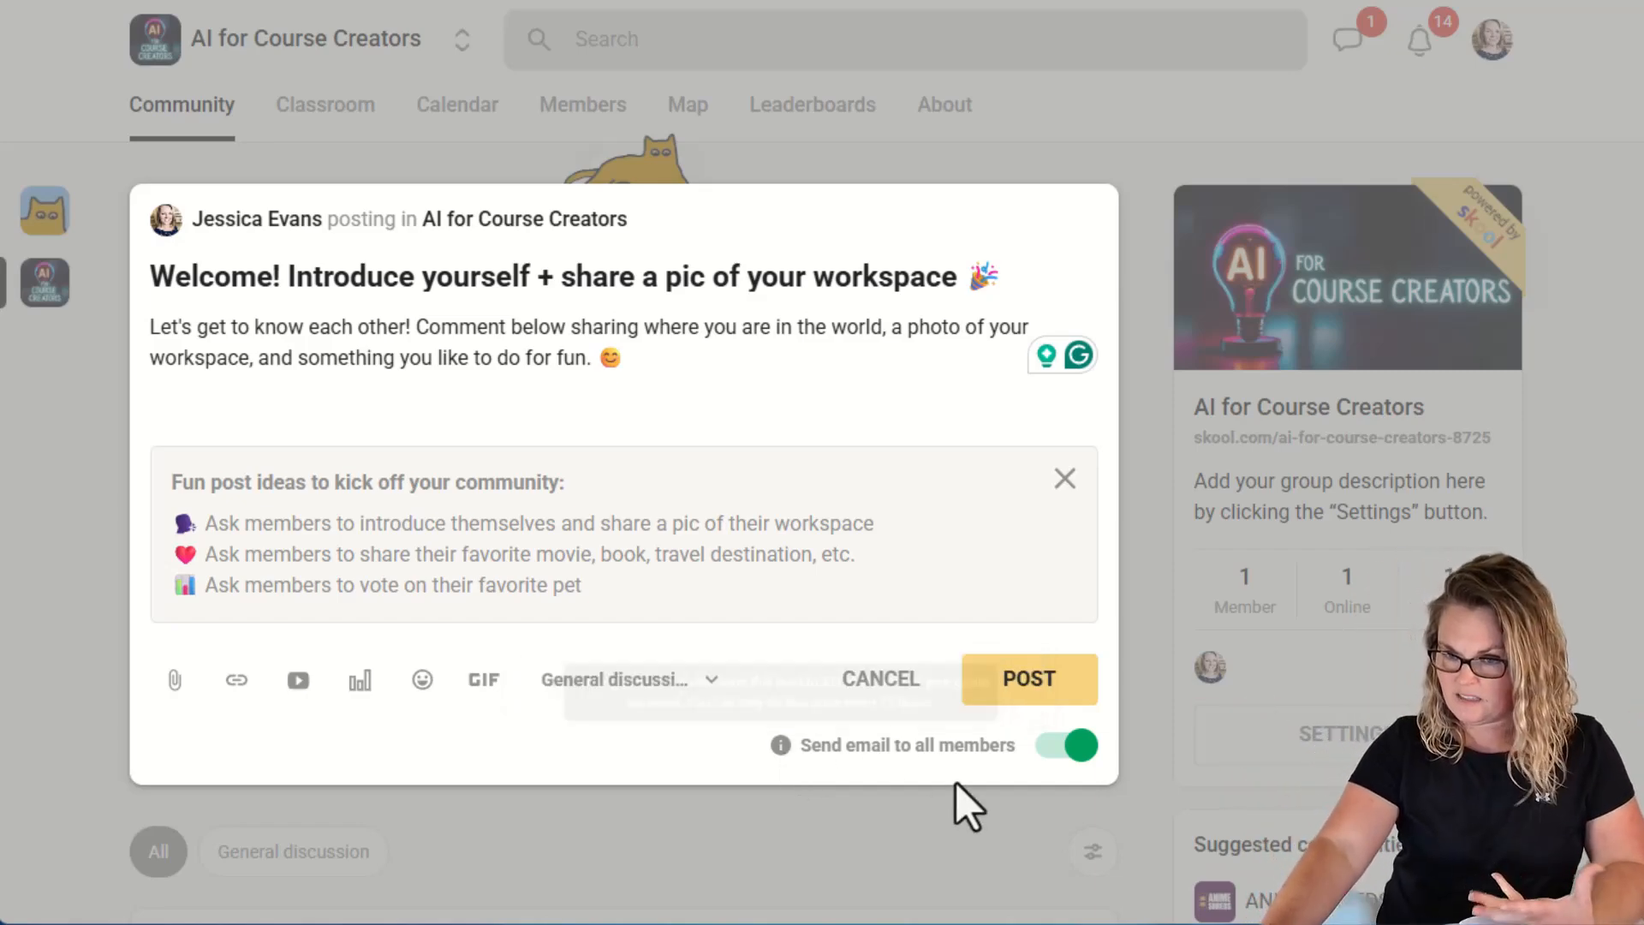
click(1069, 753)
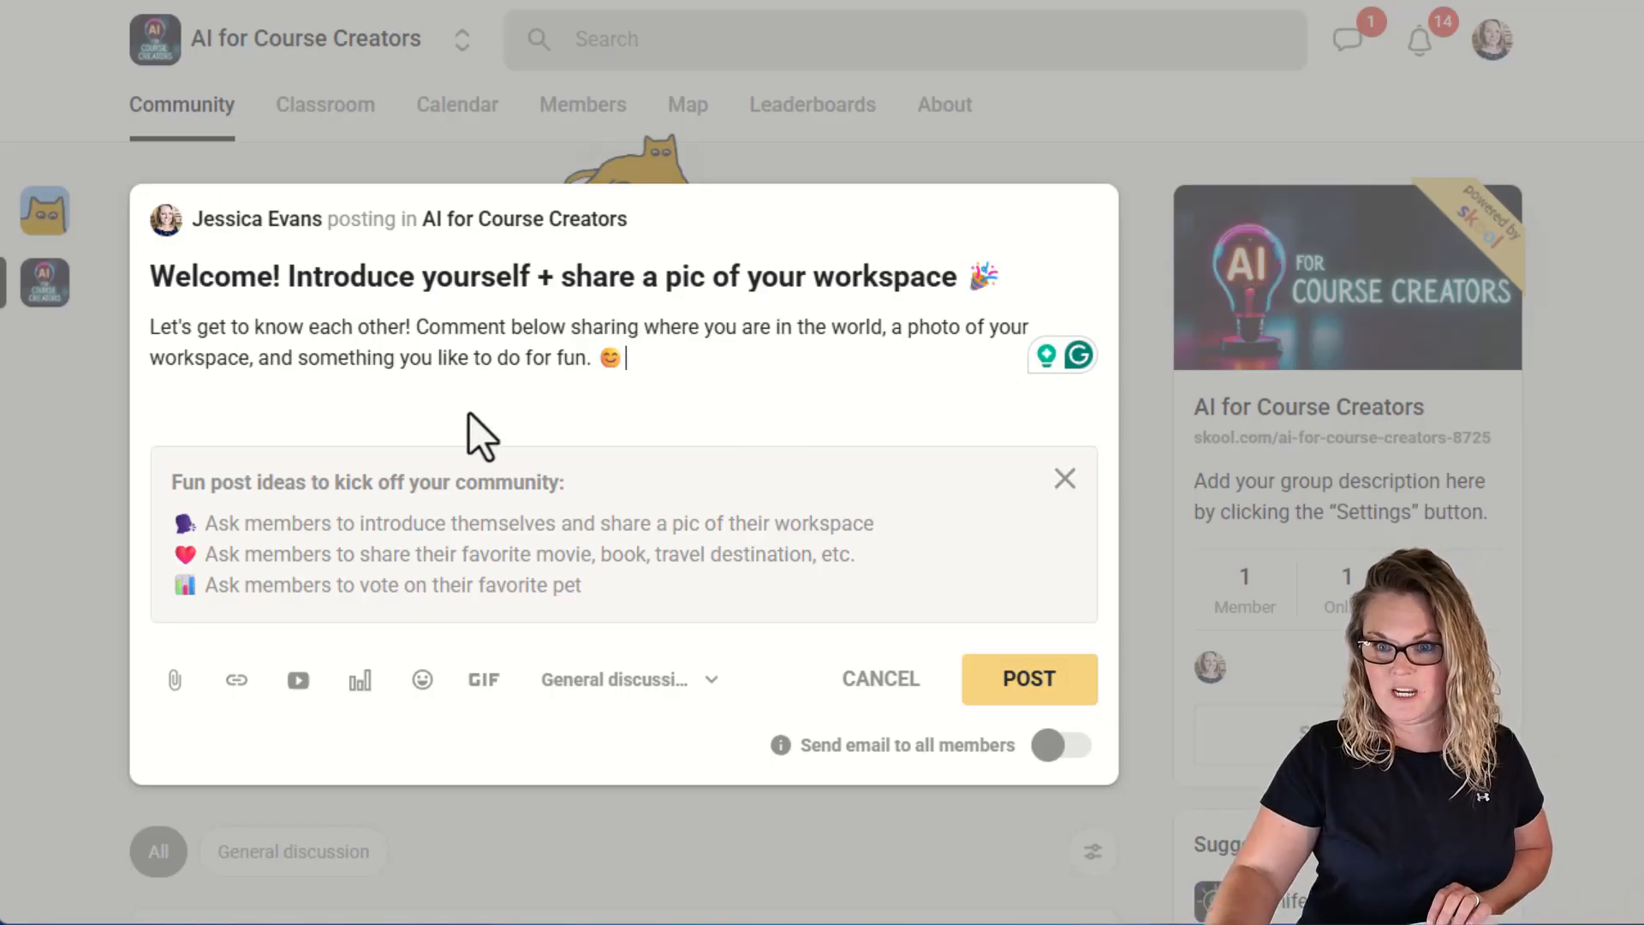
click(1038, 687)
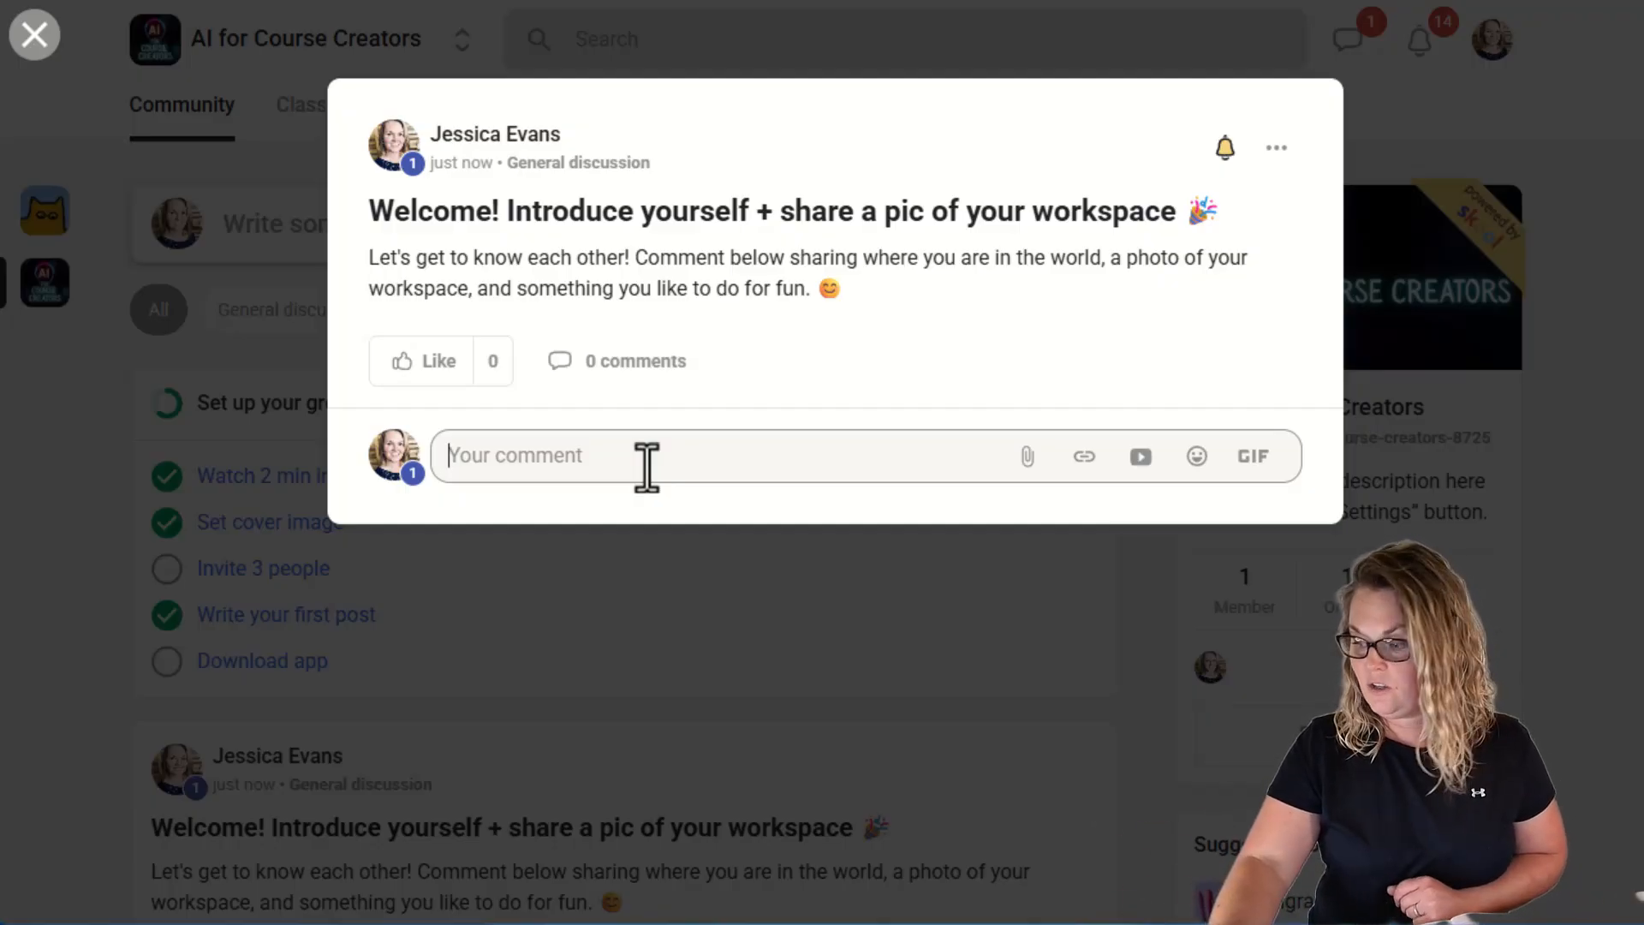
Turn on notifications for the new post, open its options menu without choosing anything, and close the post.
click(1225, 162)
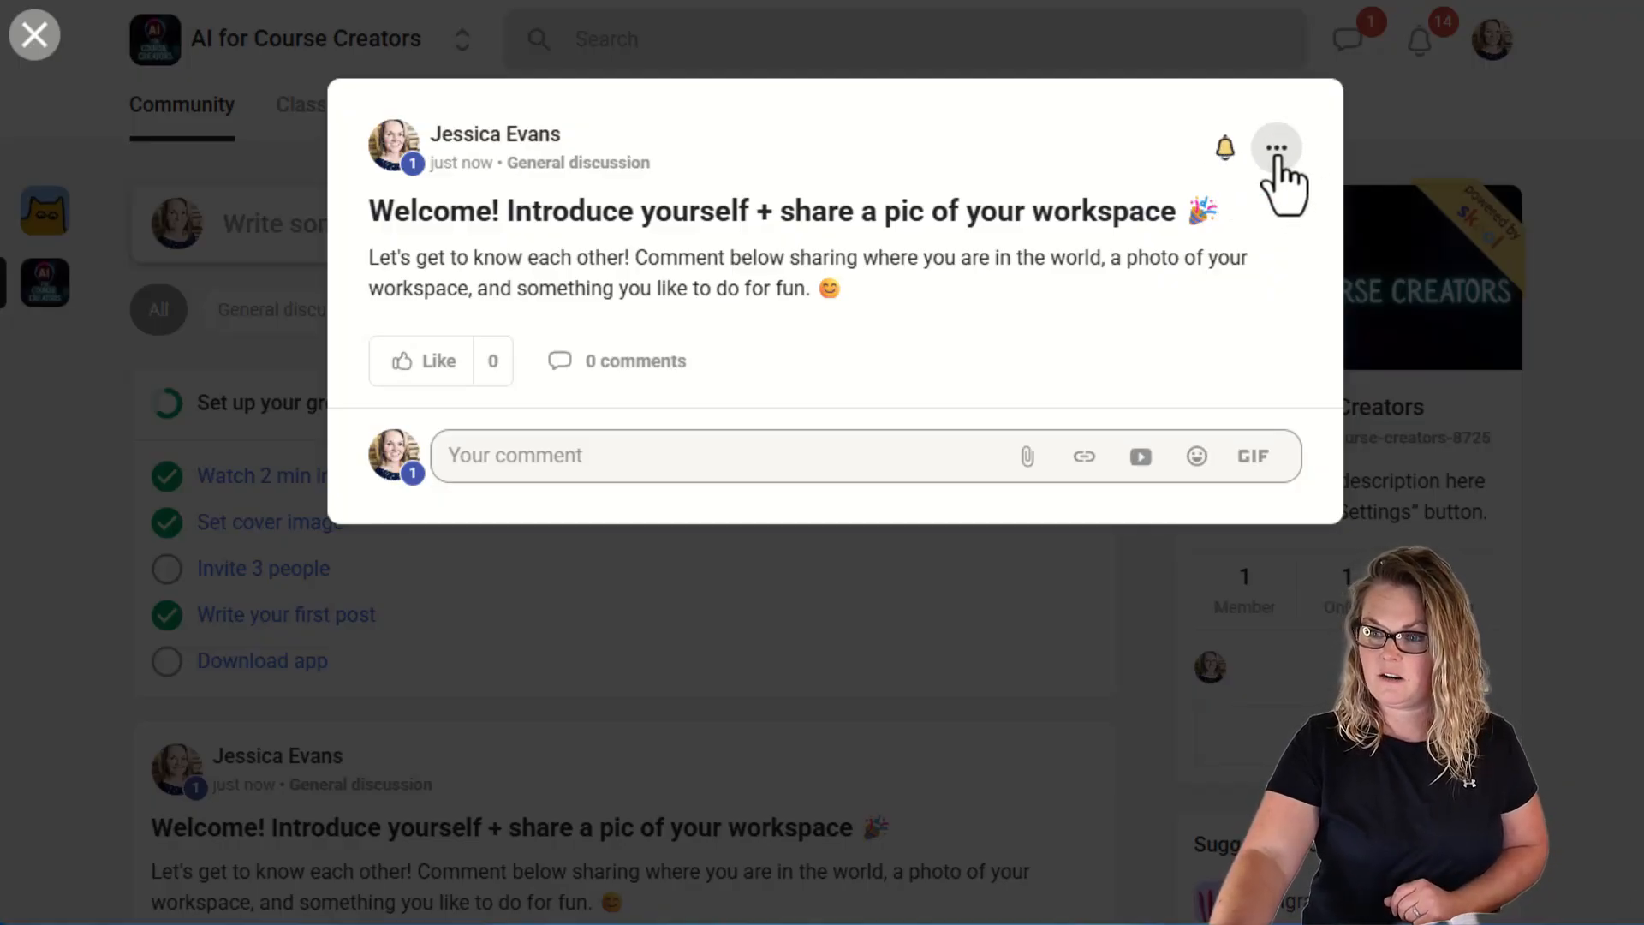
click(1278, 161)
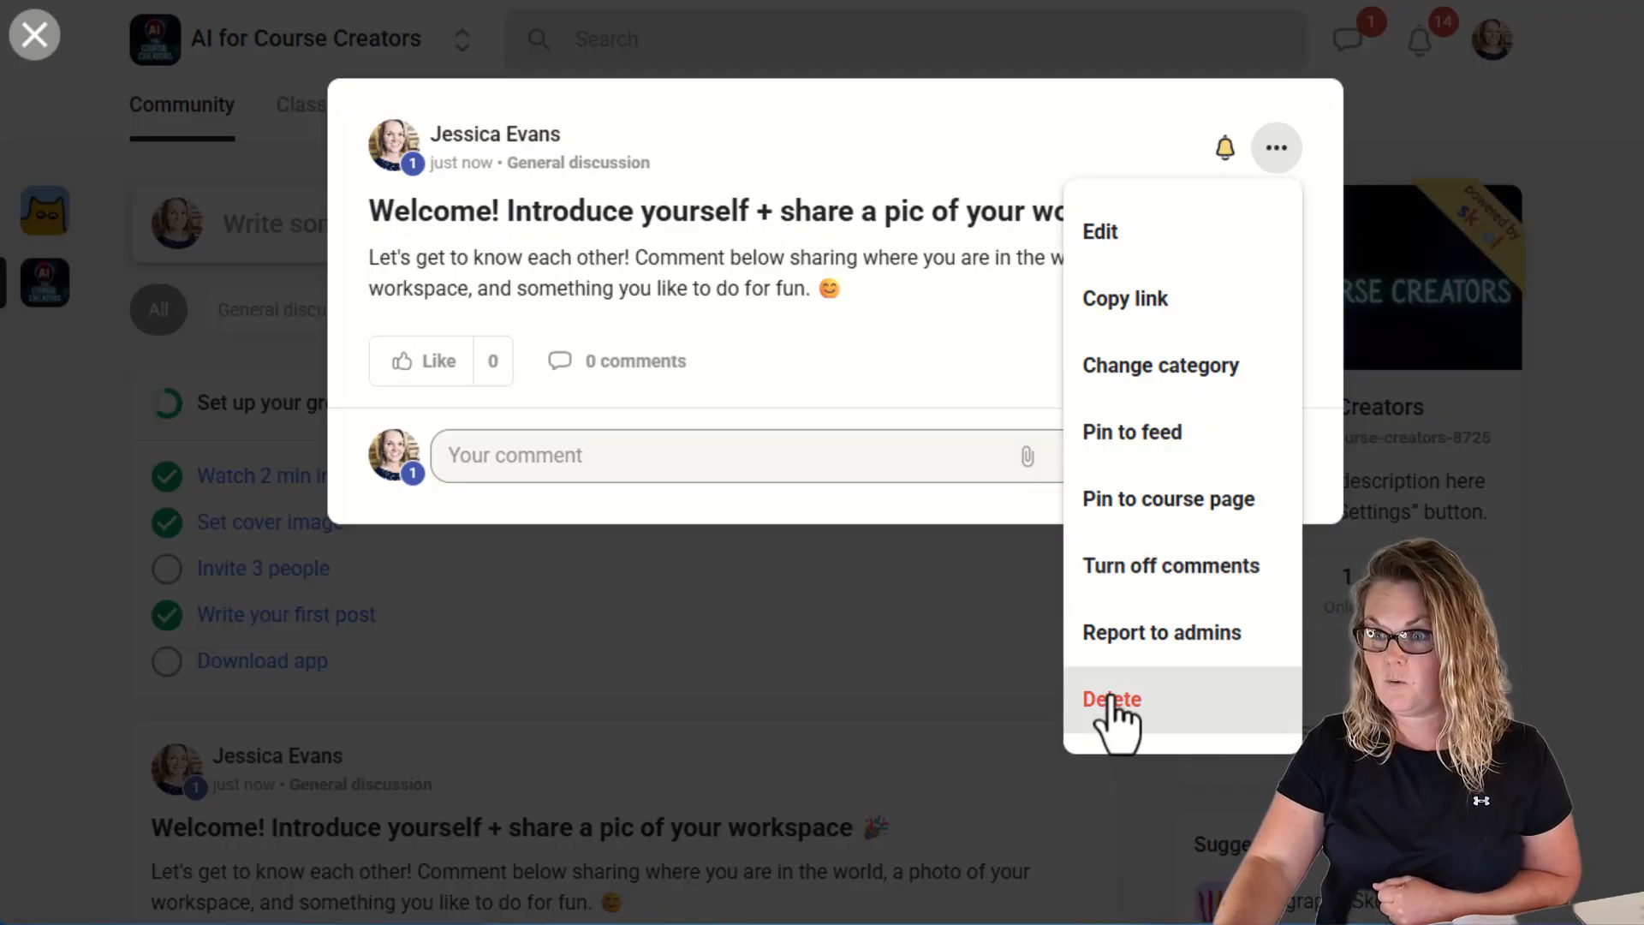
click(896, 654)
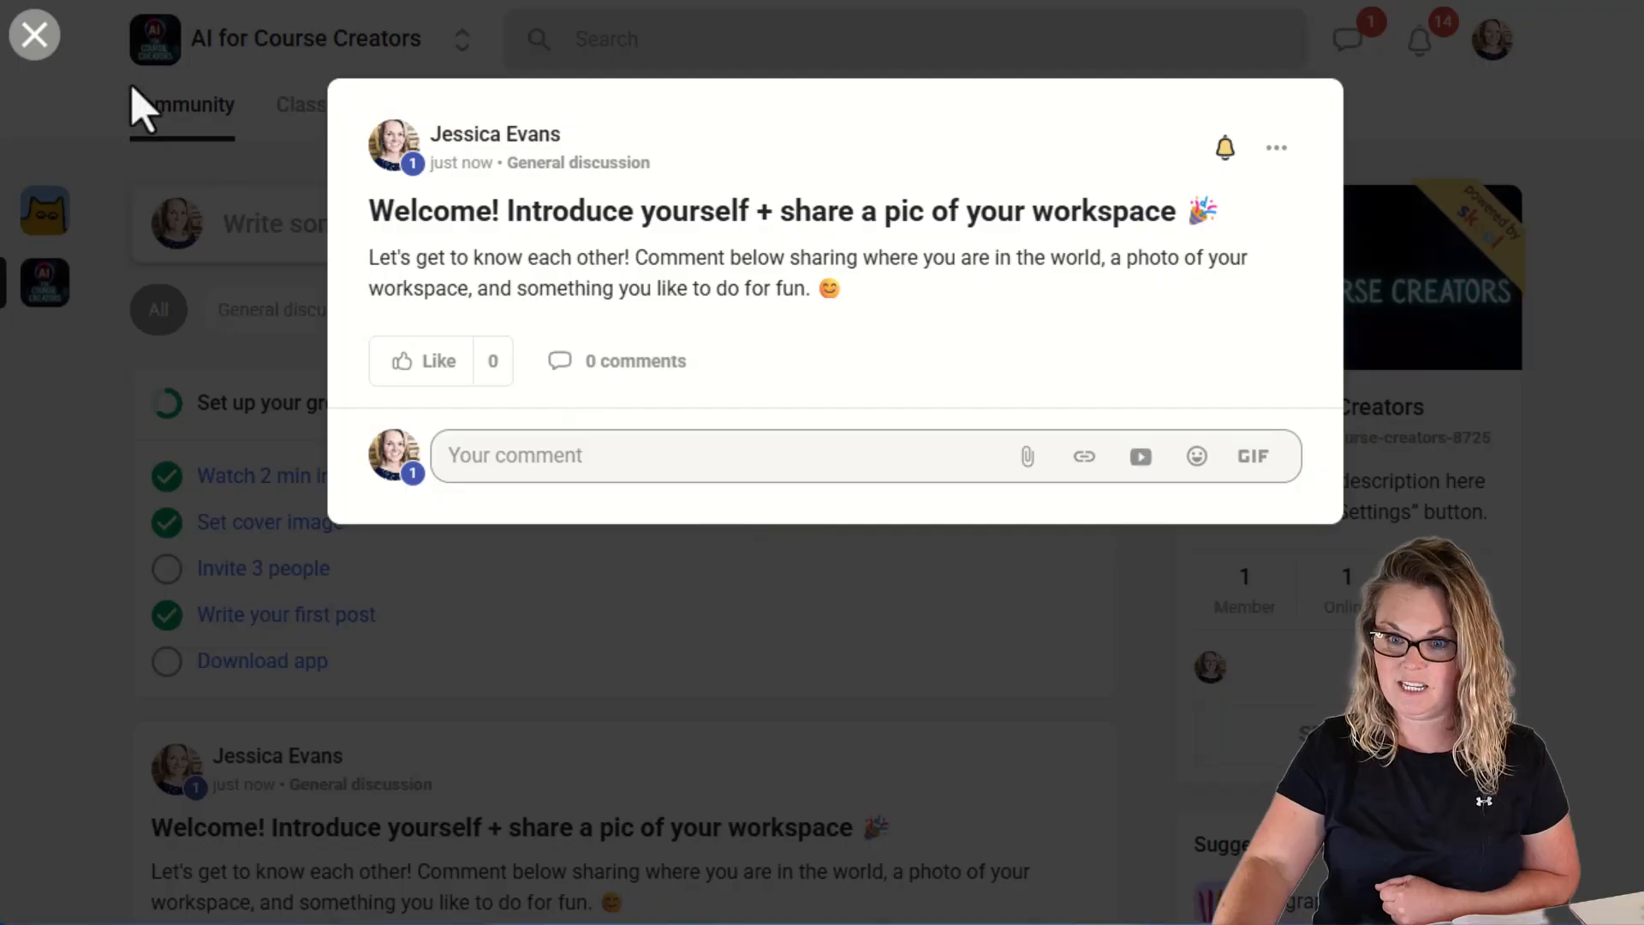
click(32, 36)
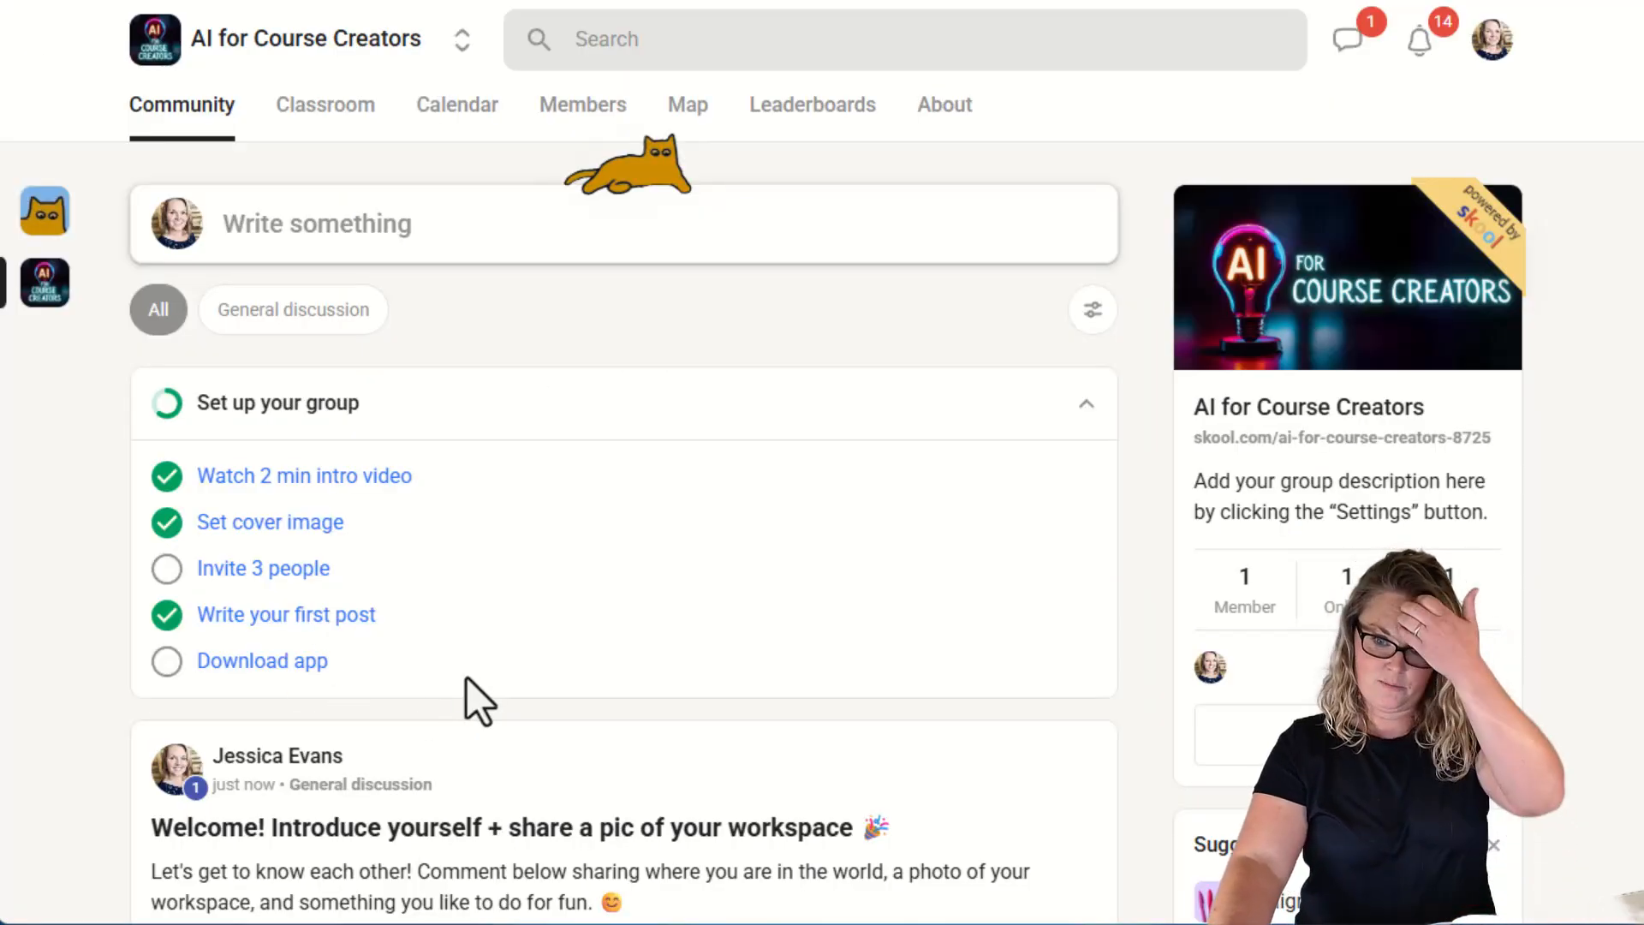
Open the Download app item and install the Skool Communities app on the phone, then launch it.
scroll(620, 633, down, 3)
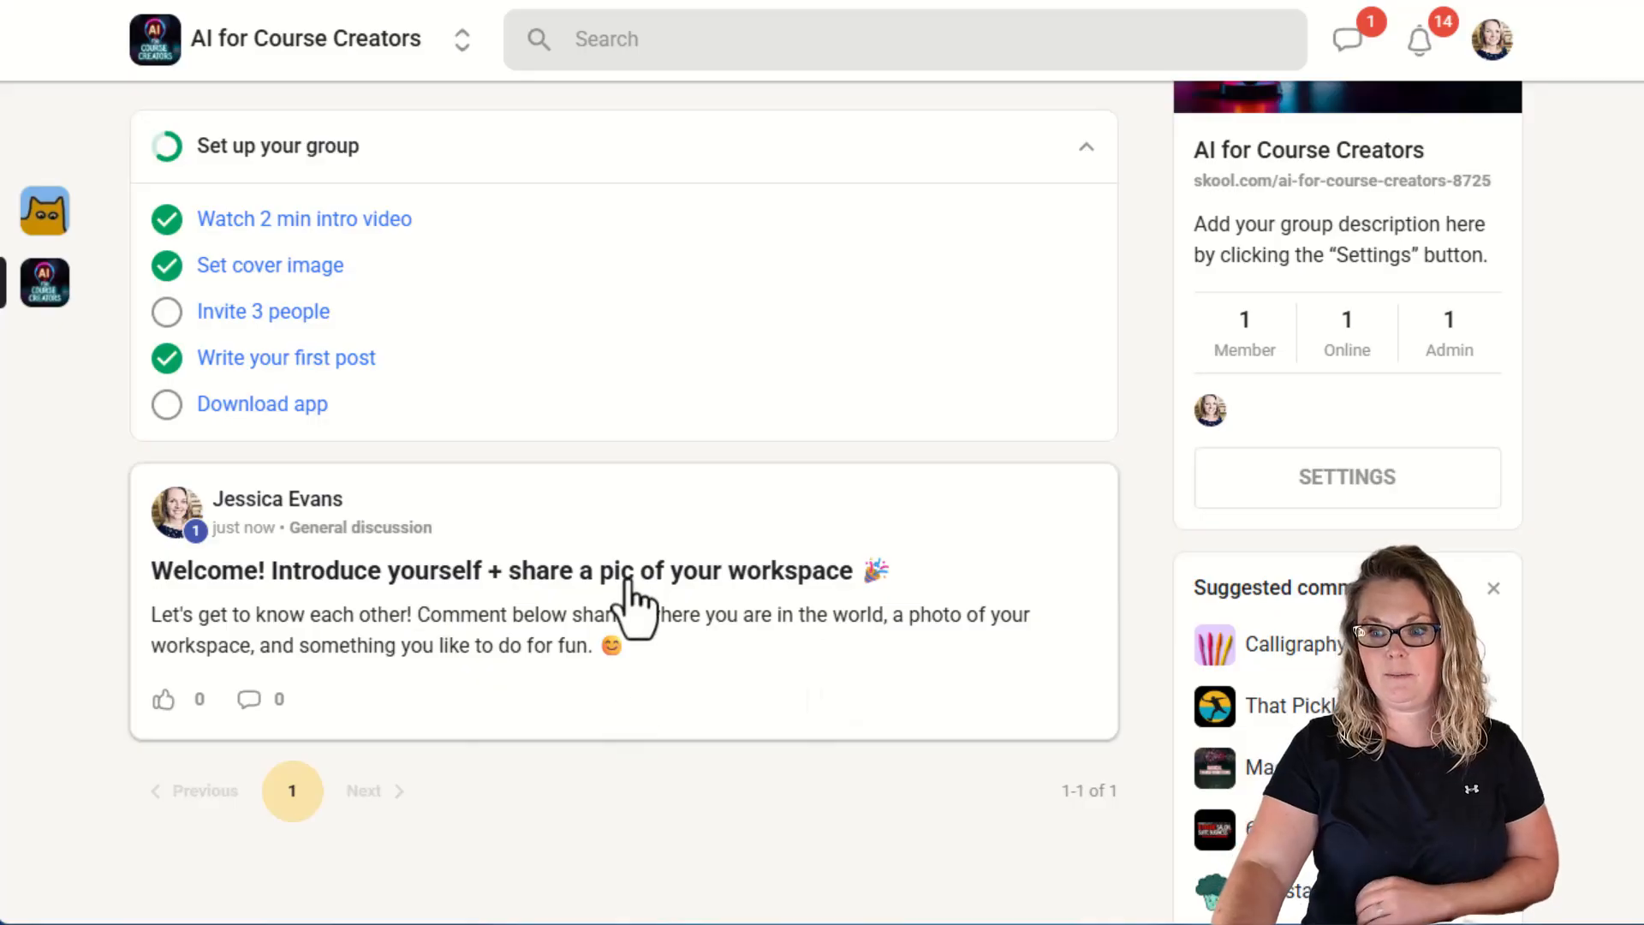
scroll(621, 600, up, 3)
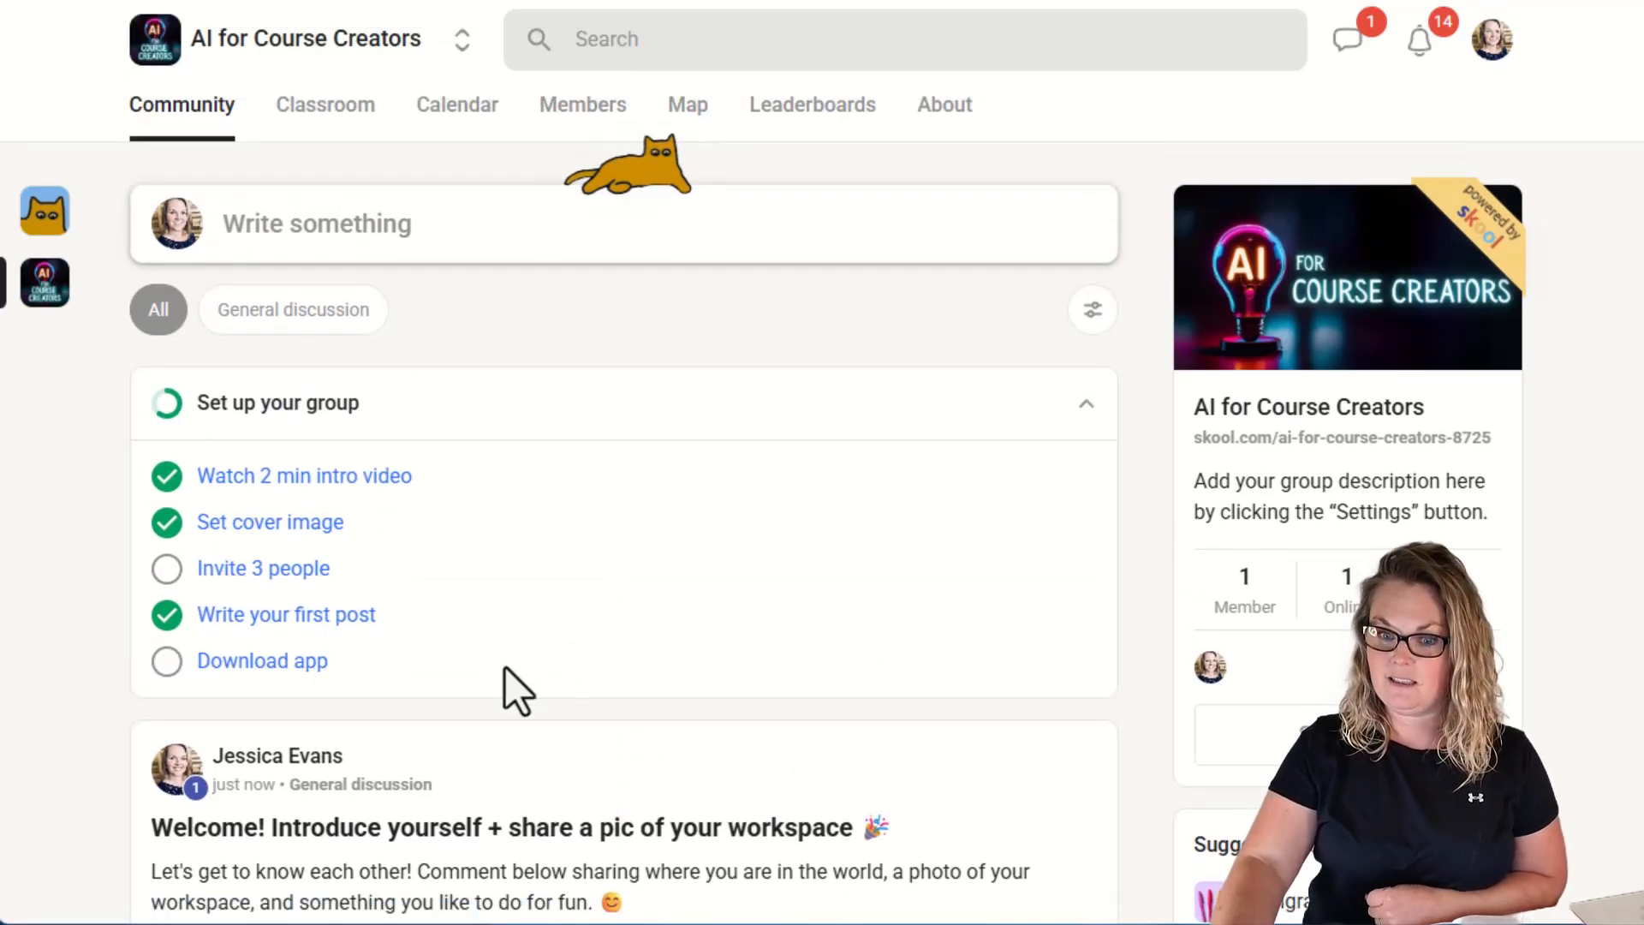
scroll(514, 690, down, 2)
scroll(620, 696, up, 2)
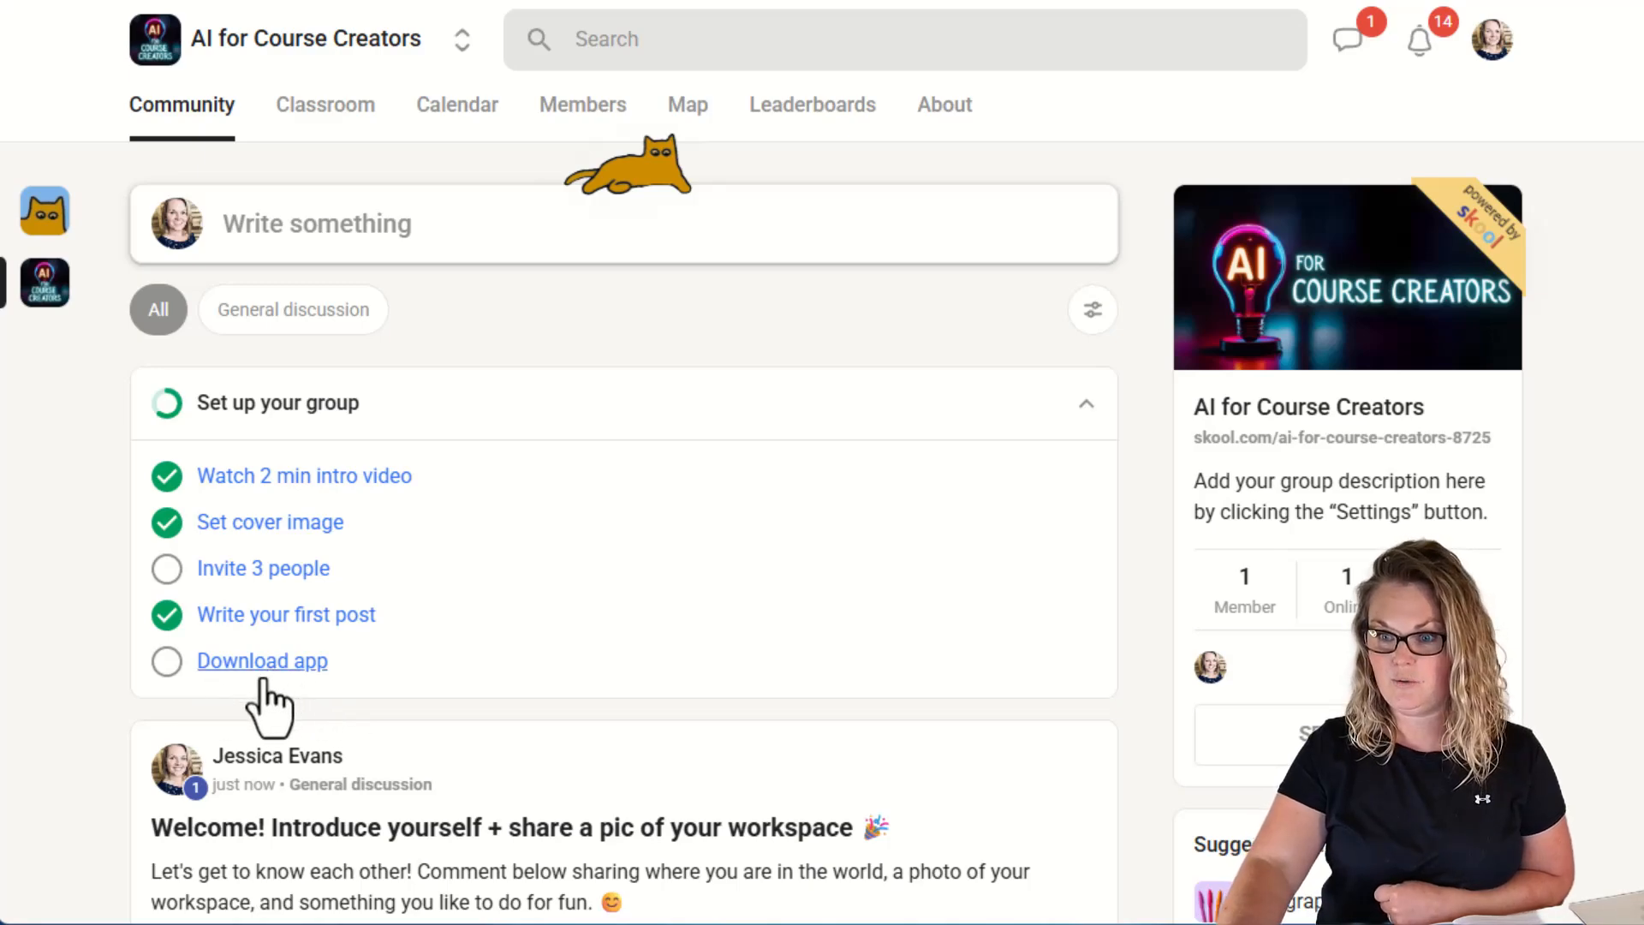
click(271, 671)
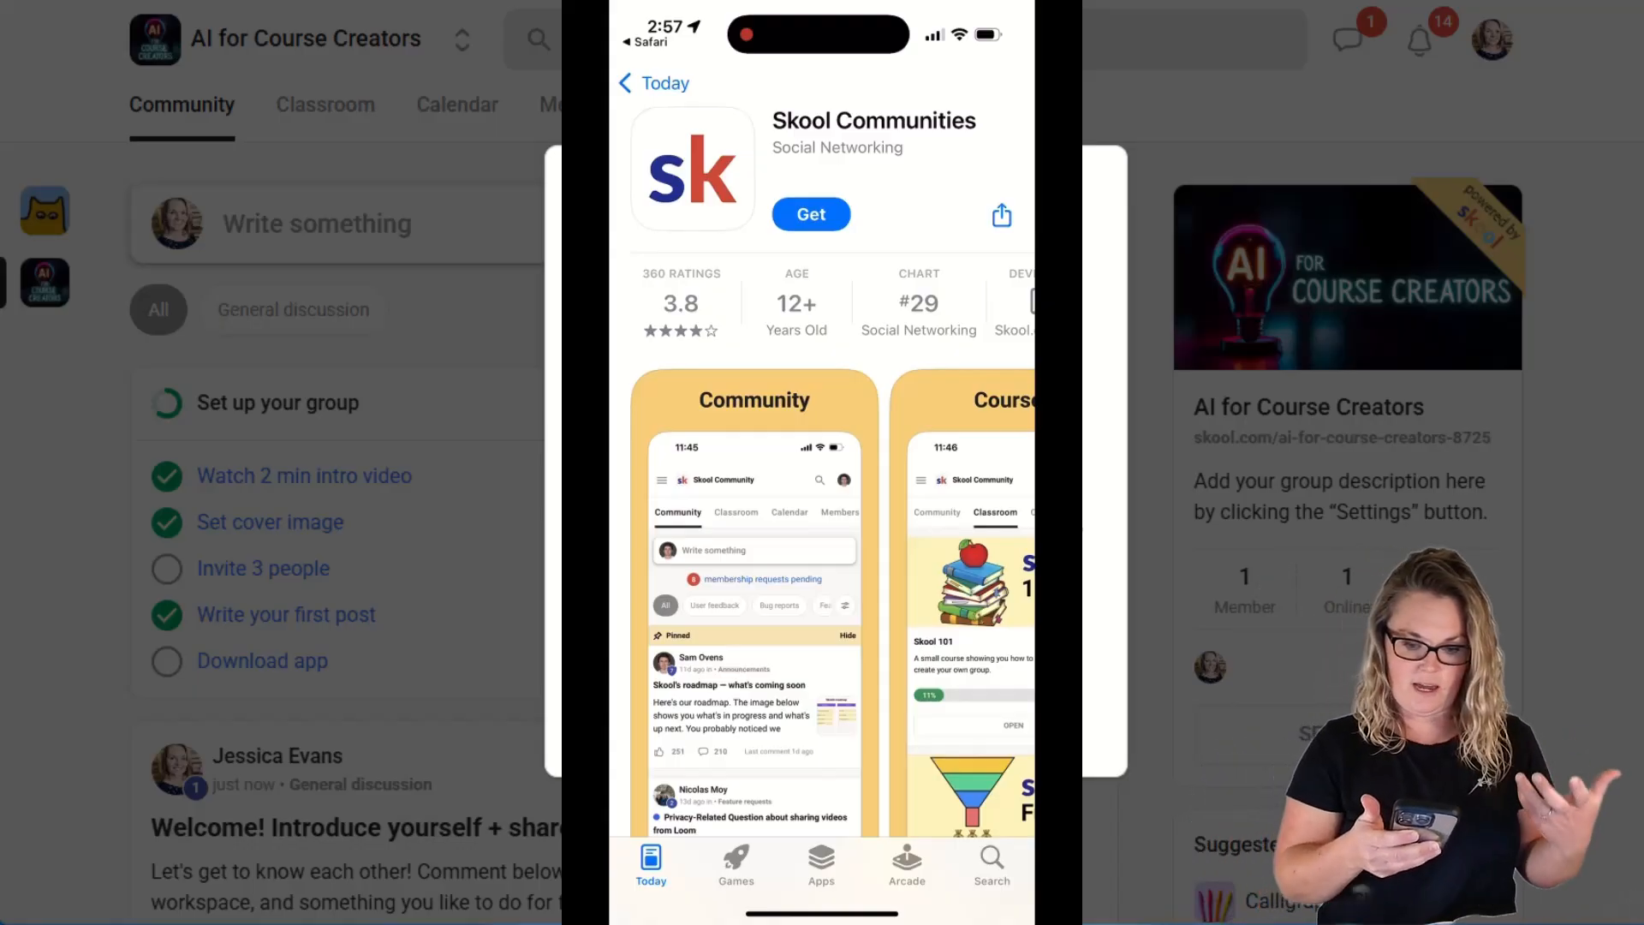
click(811, 214)
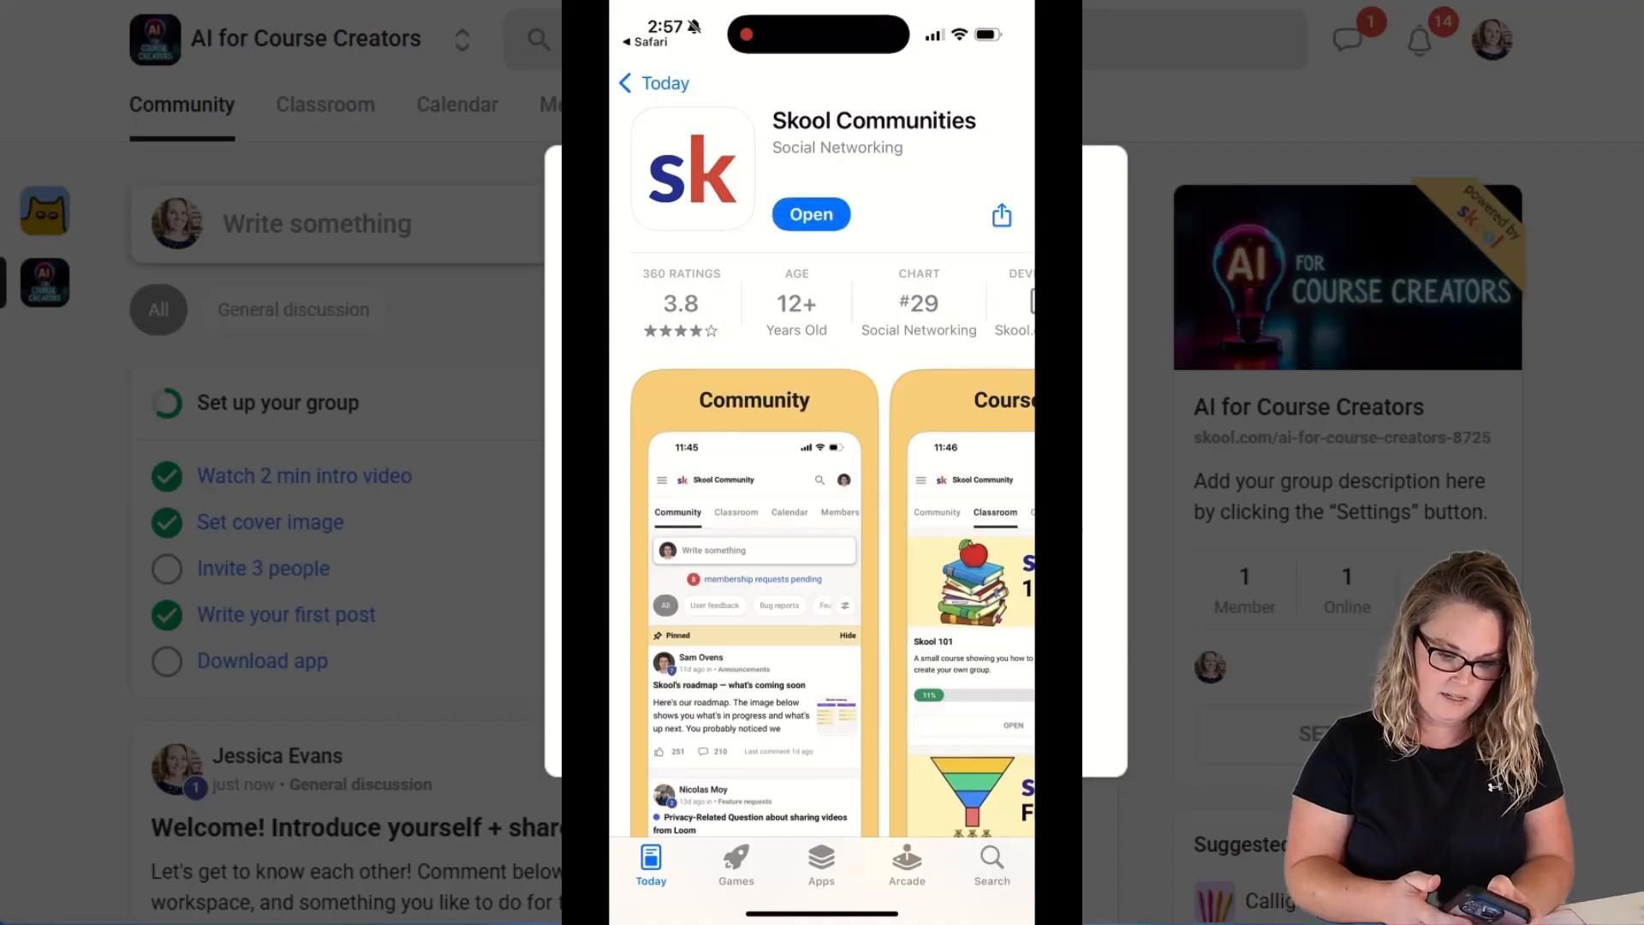
click(811, 215)
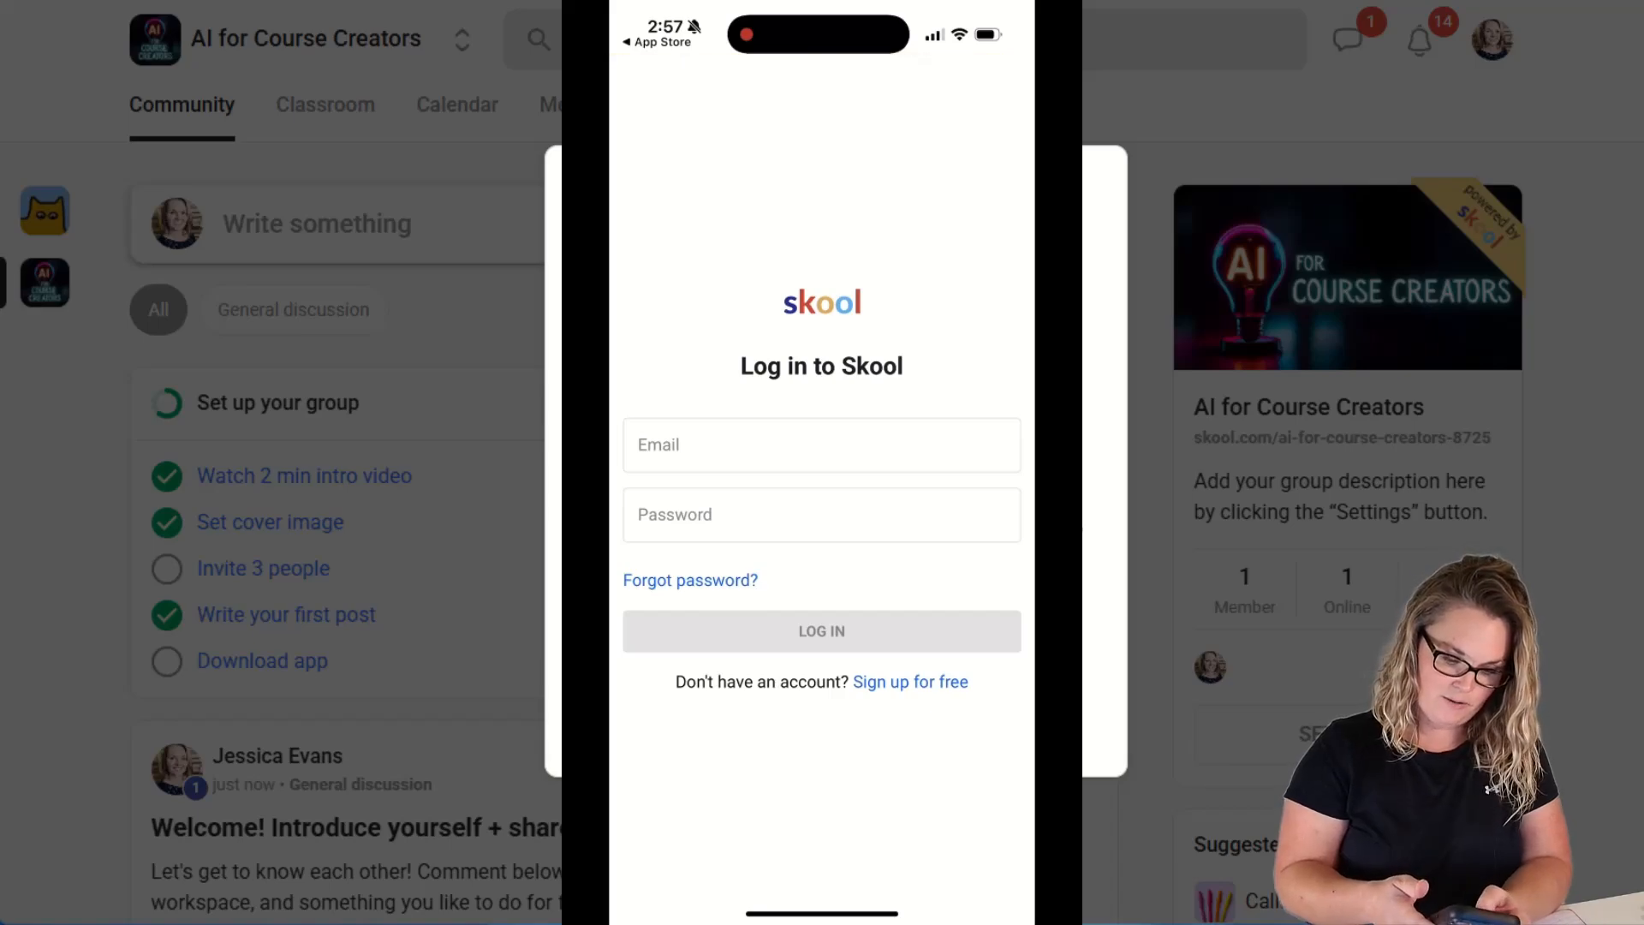
Log in to the Skool app with the account email and password.
click(822, 445)
click(793, 603)
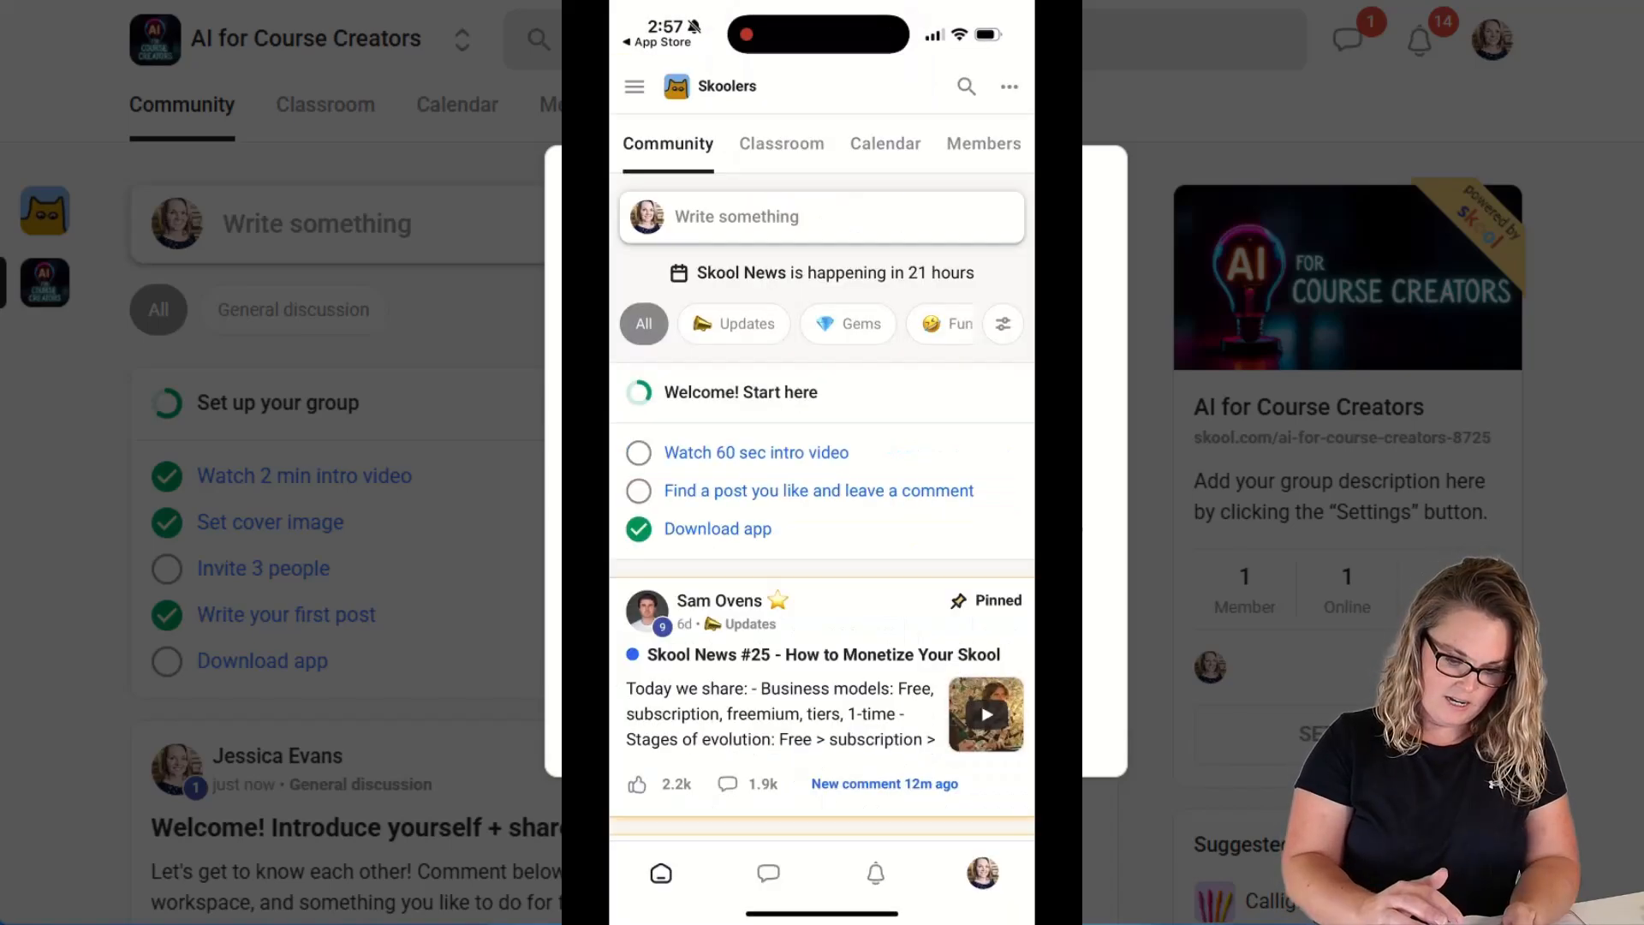
Scroll through the default Skoolers community feed in the app.
scroll(822, 514, down, 2)
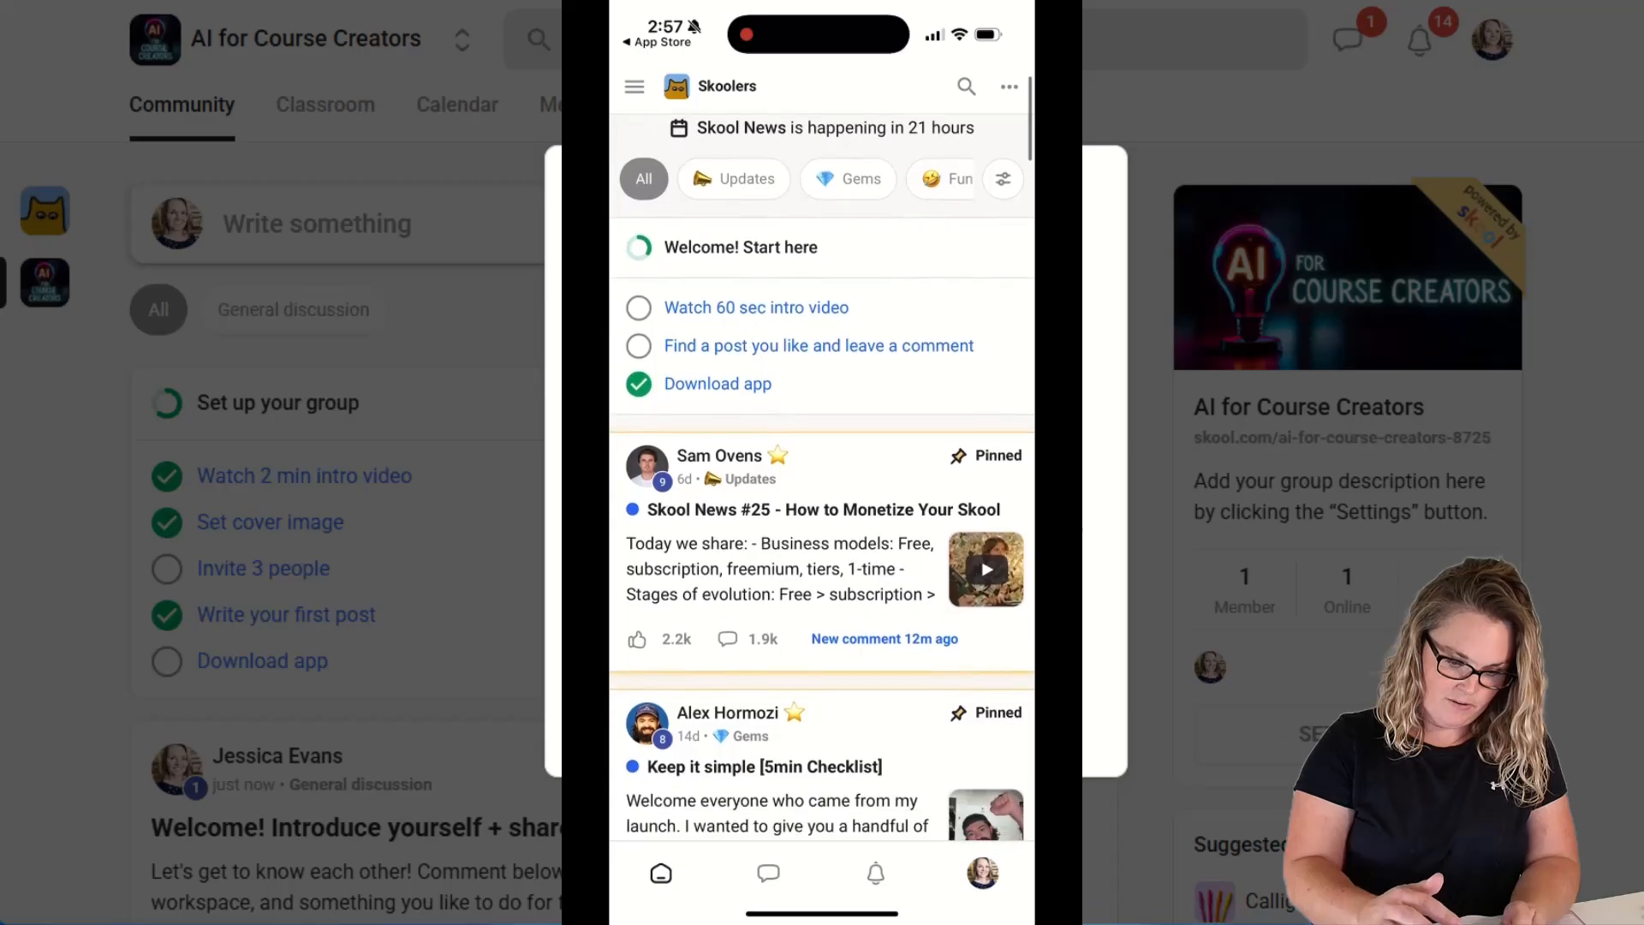
scroll(823, 514, down, 2)
scroll(822, 514, up, 5)
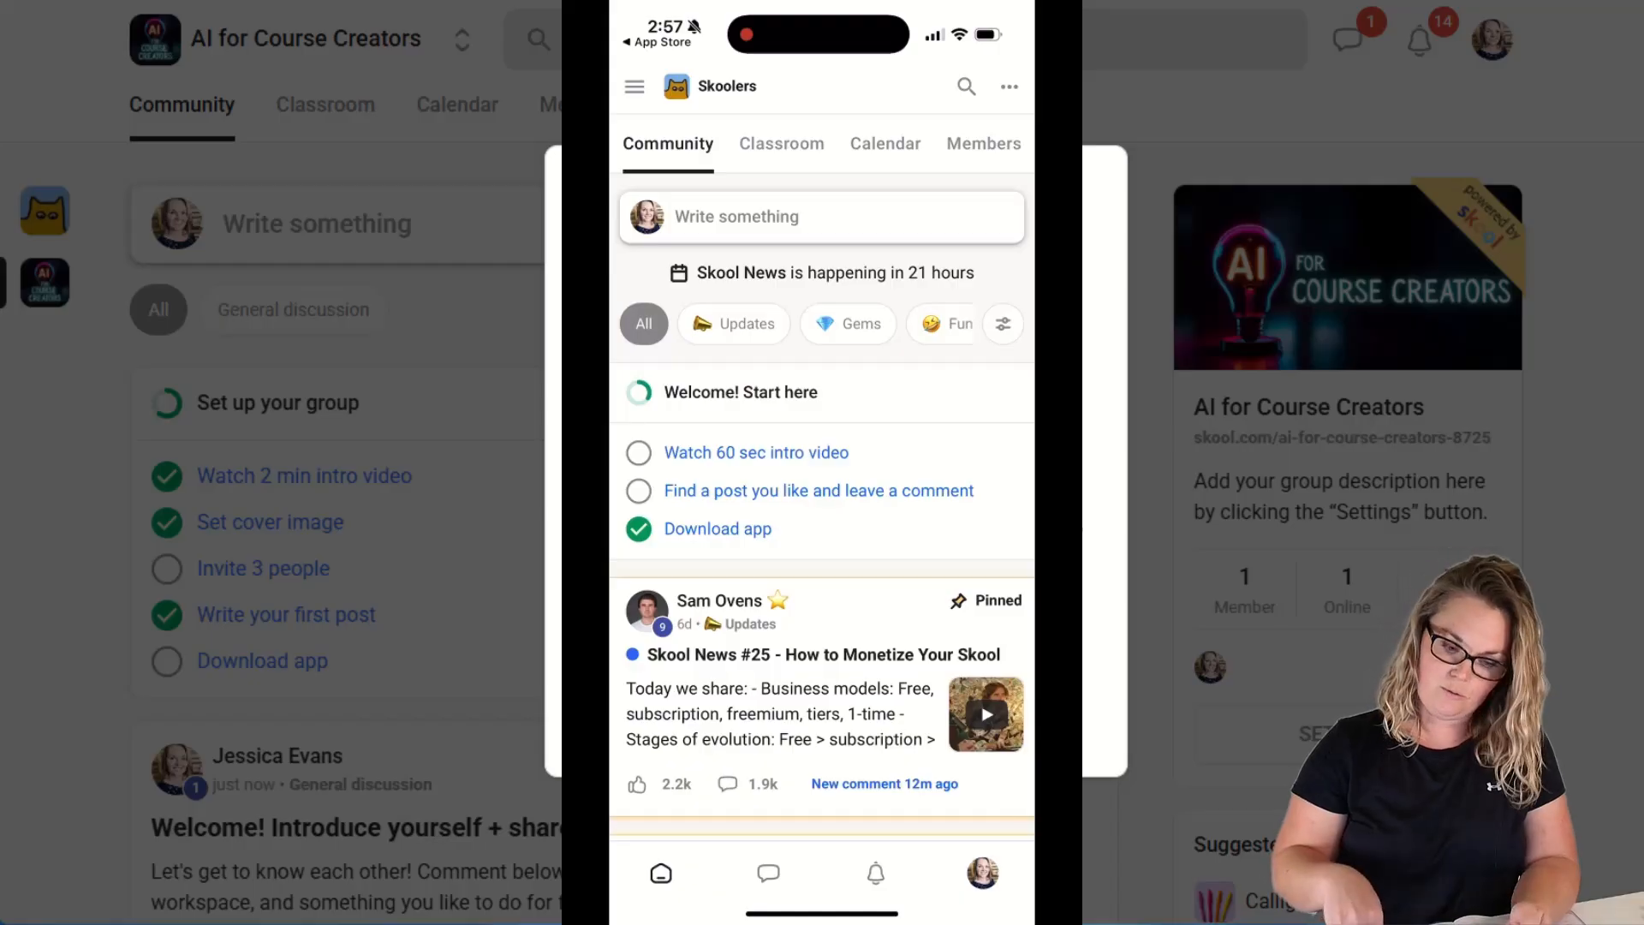
scroll(823, 514, down, 10)
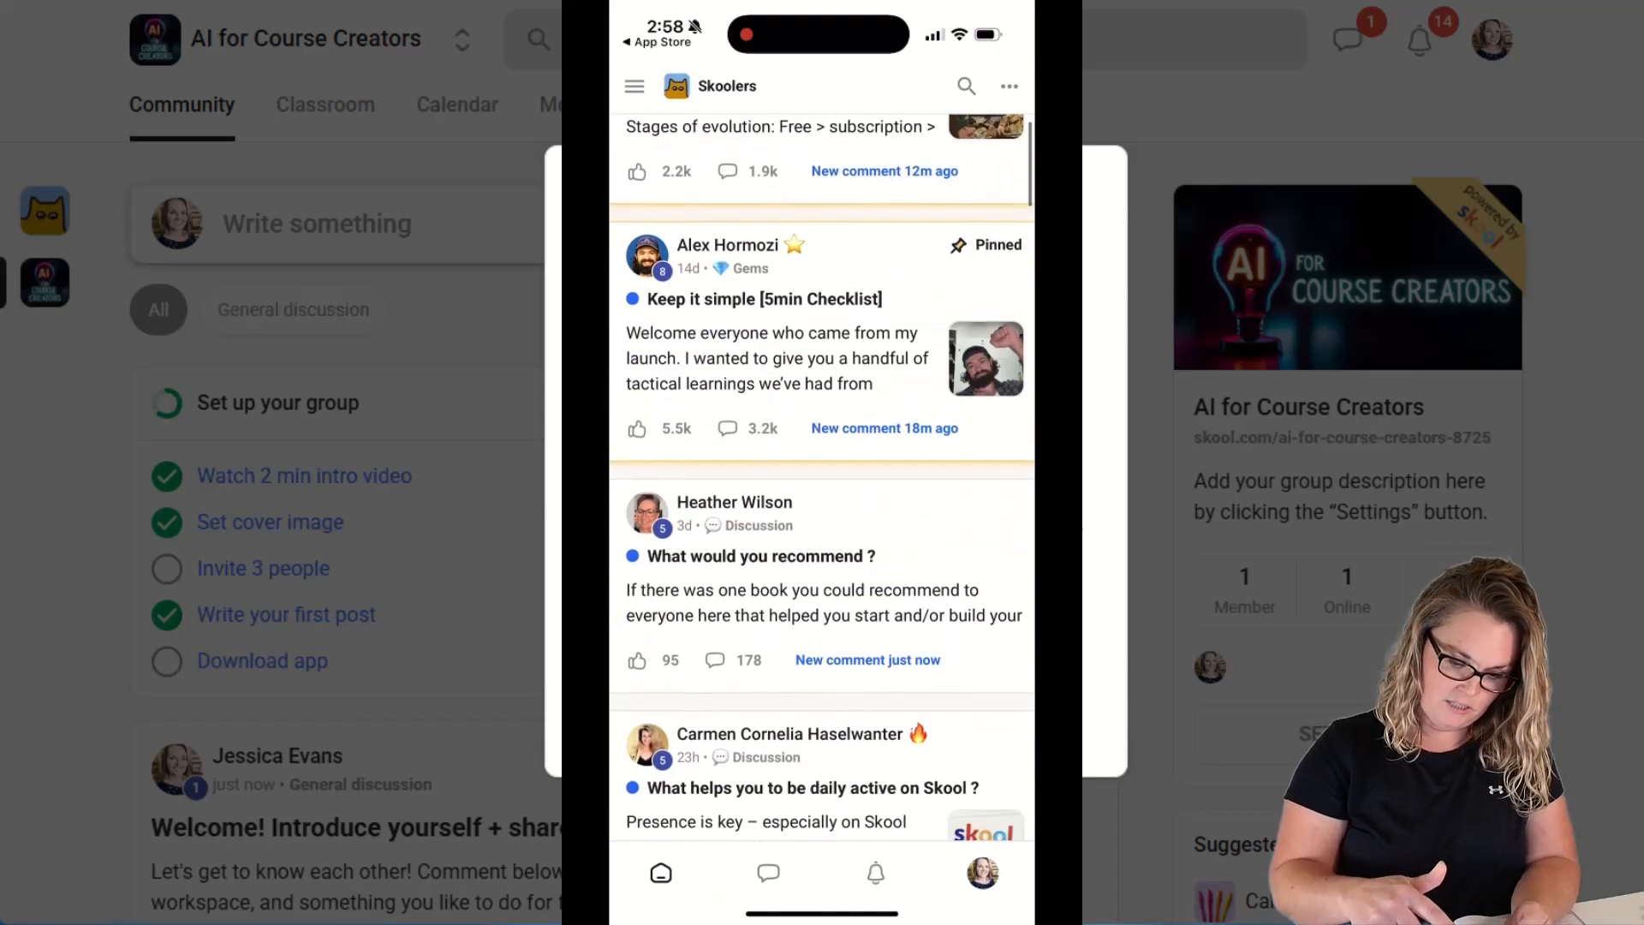
scroll(822, 513, down, 5)
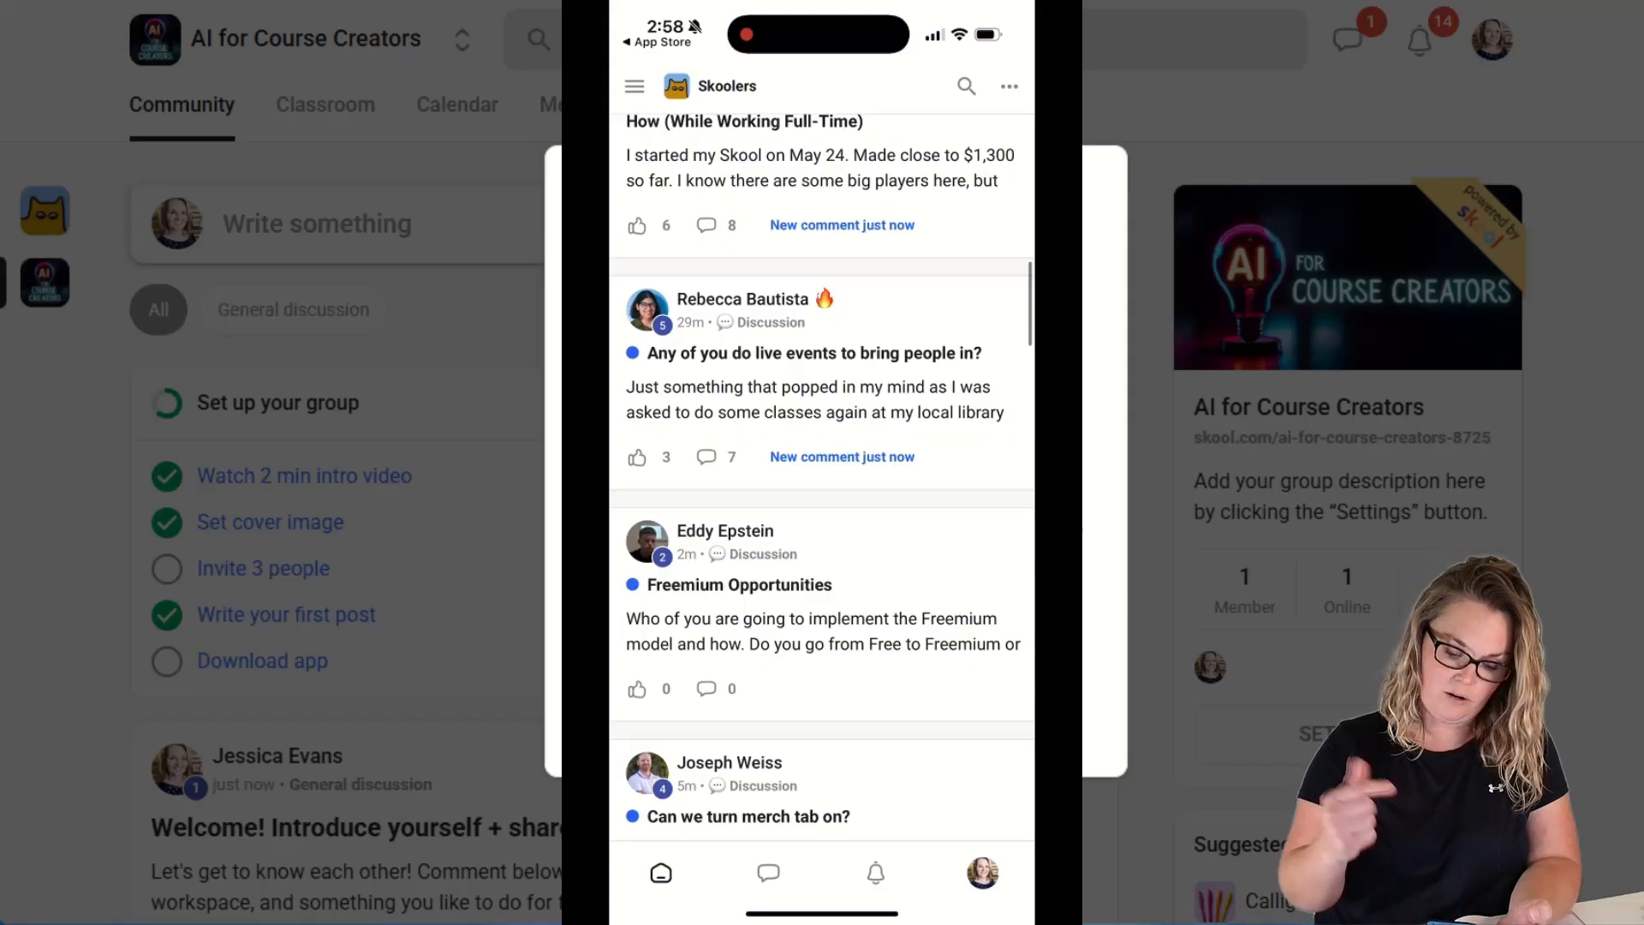
scroll(822, 479, up, 15)
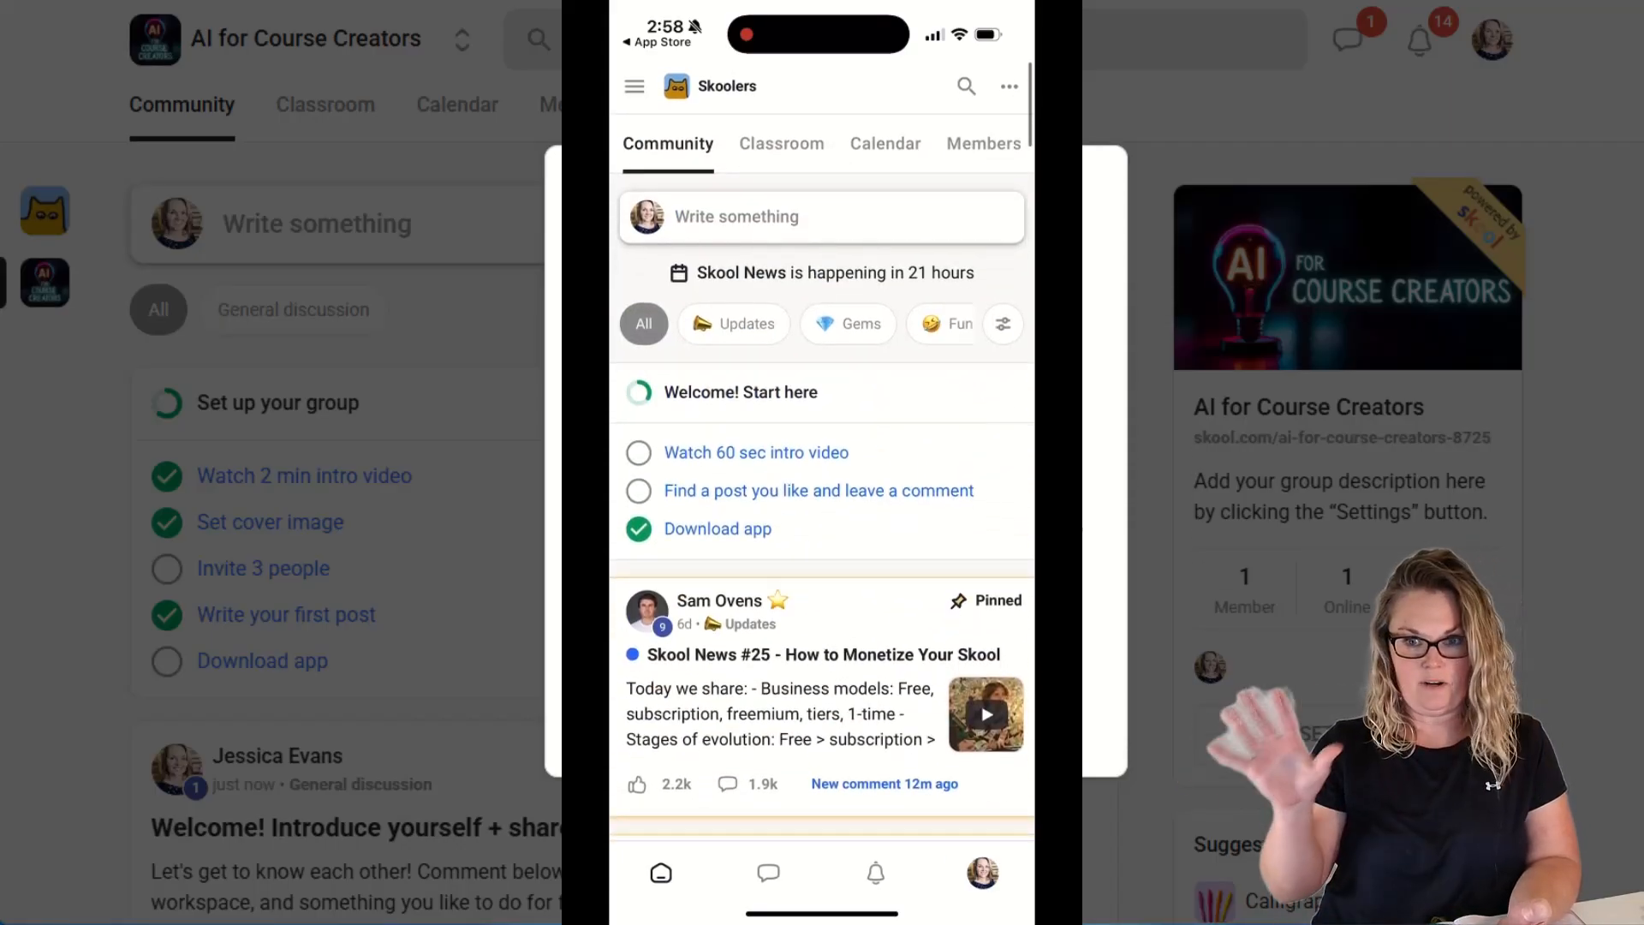
scroll(822, 479, up, 2)
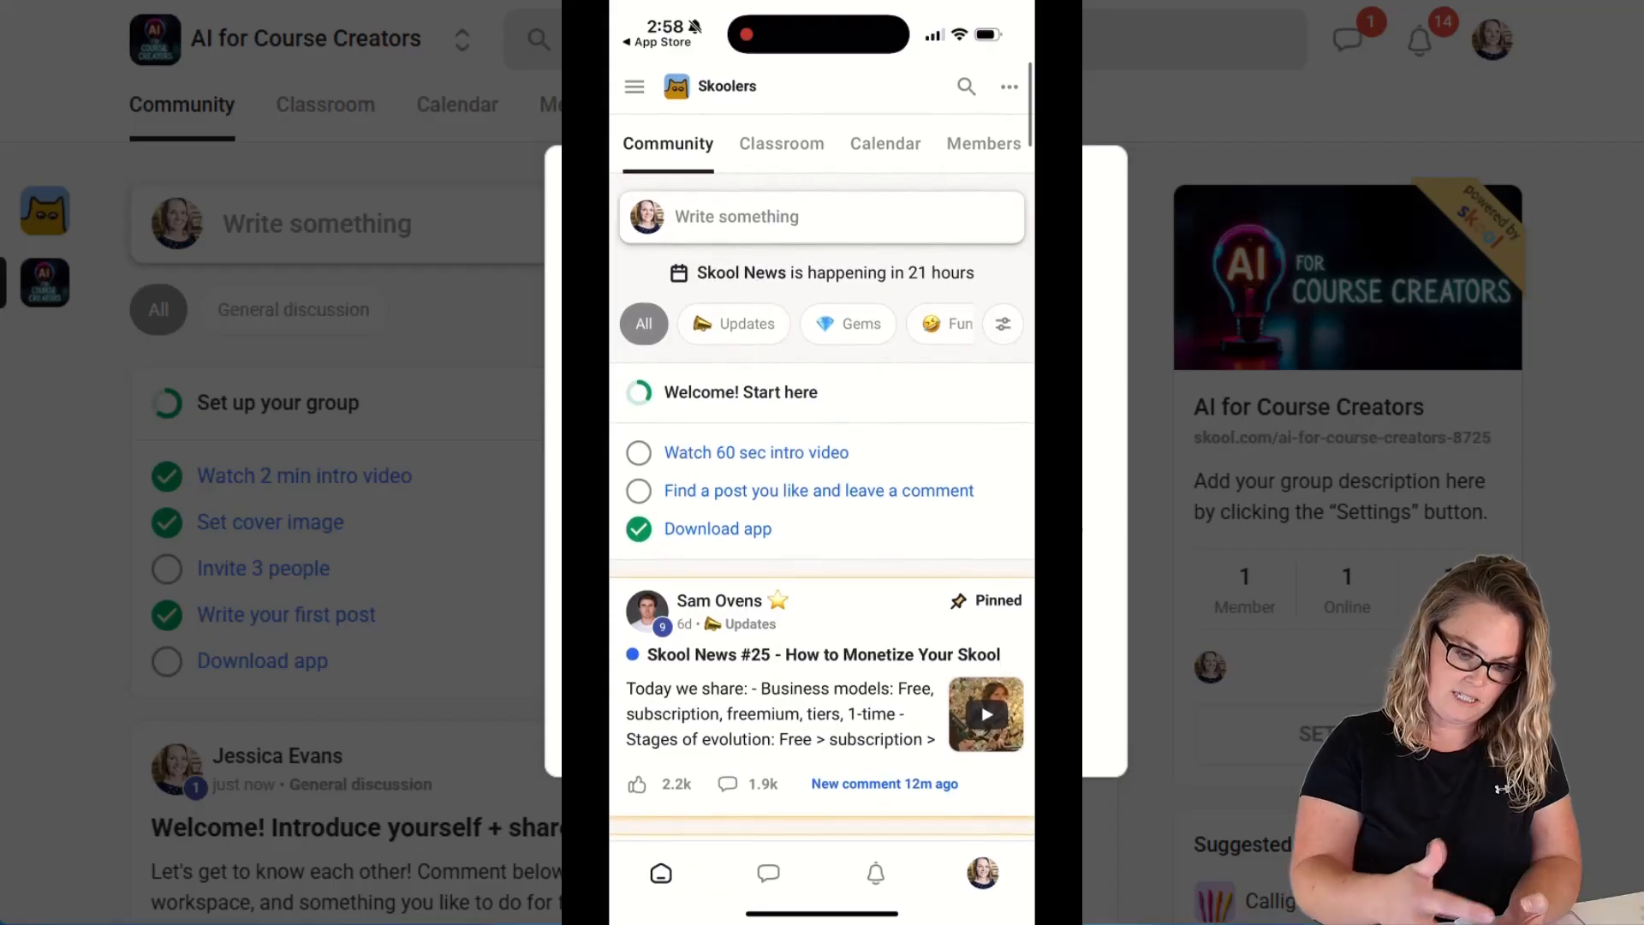
Switch the app to the AI for Course Creators community and review its setup checklist and post.
click(634, 87)
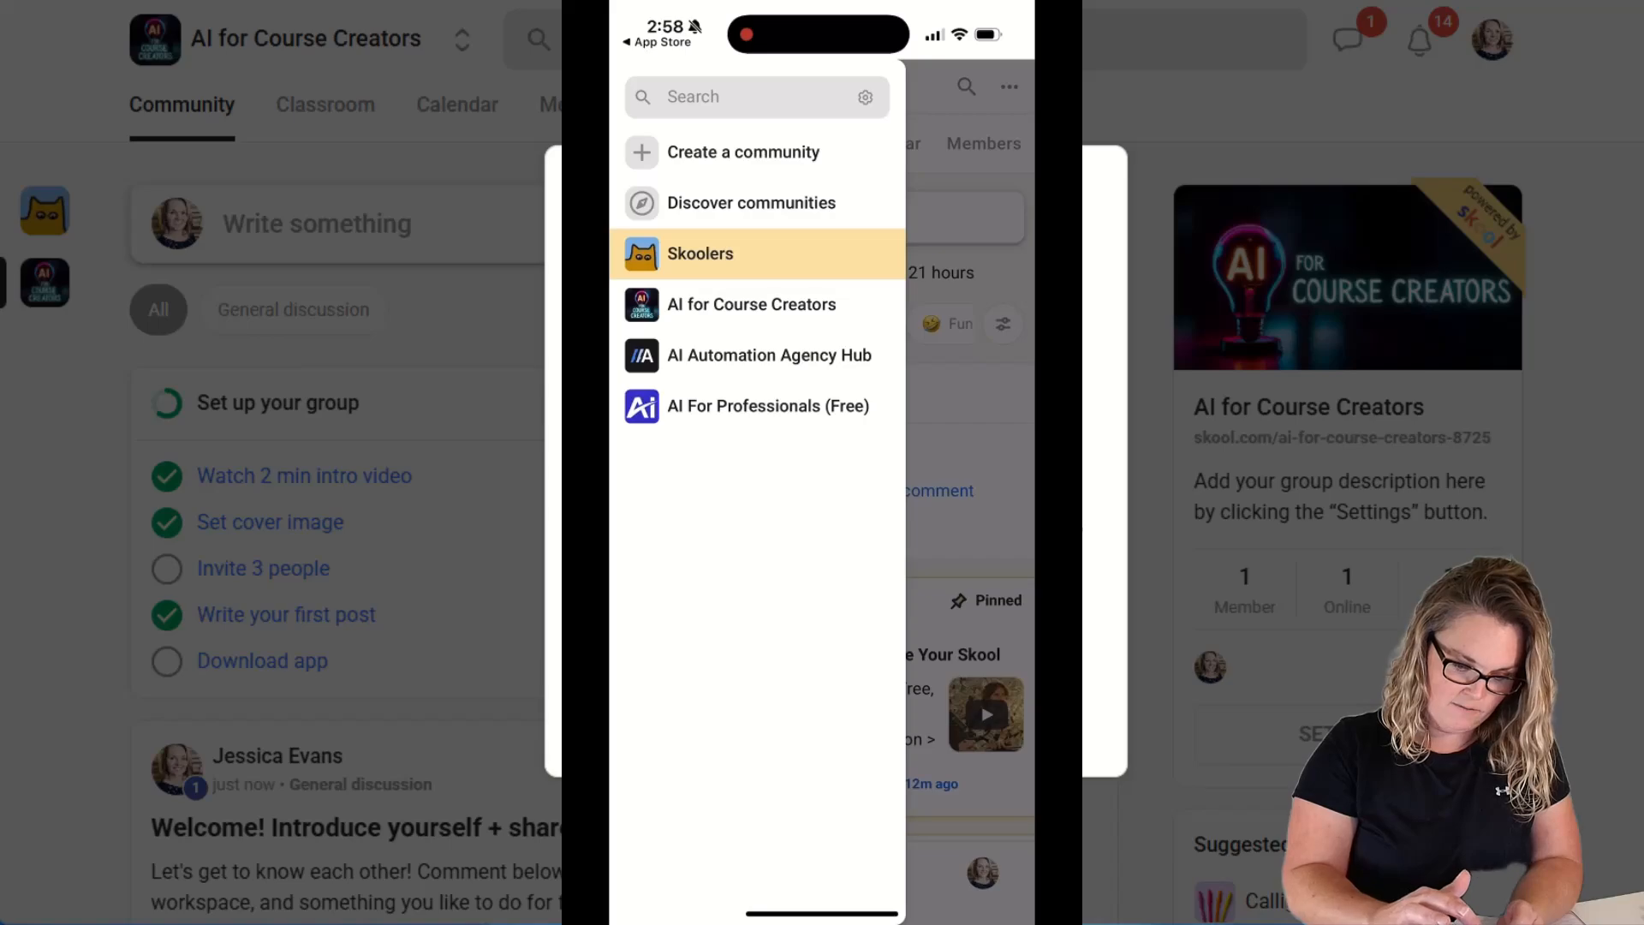
click(752, 305)
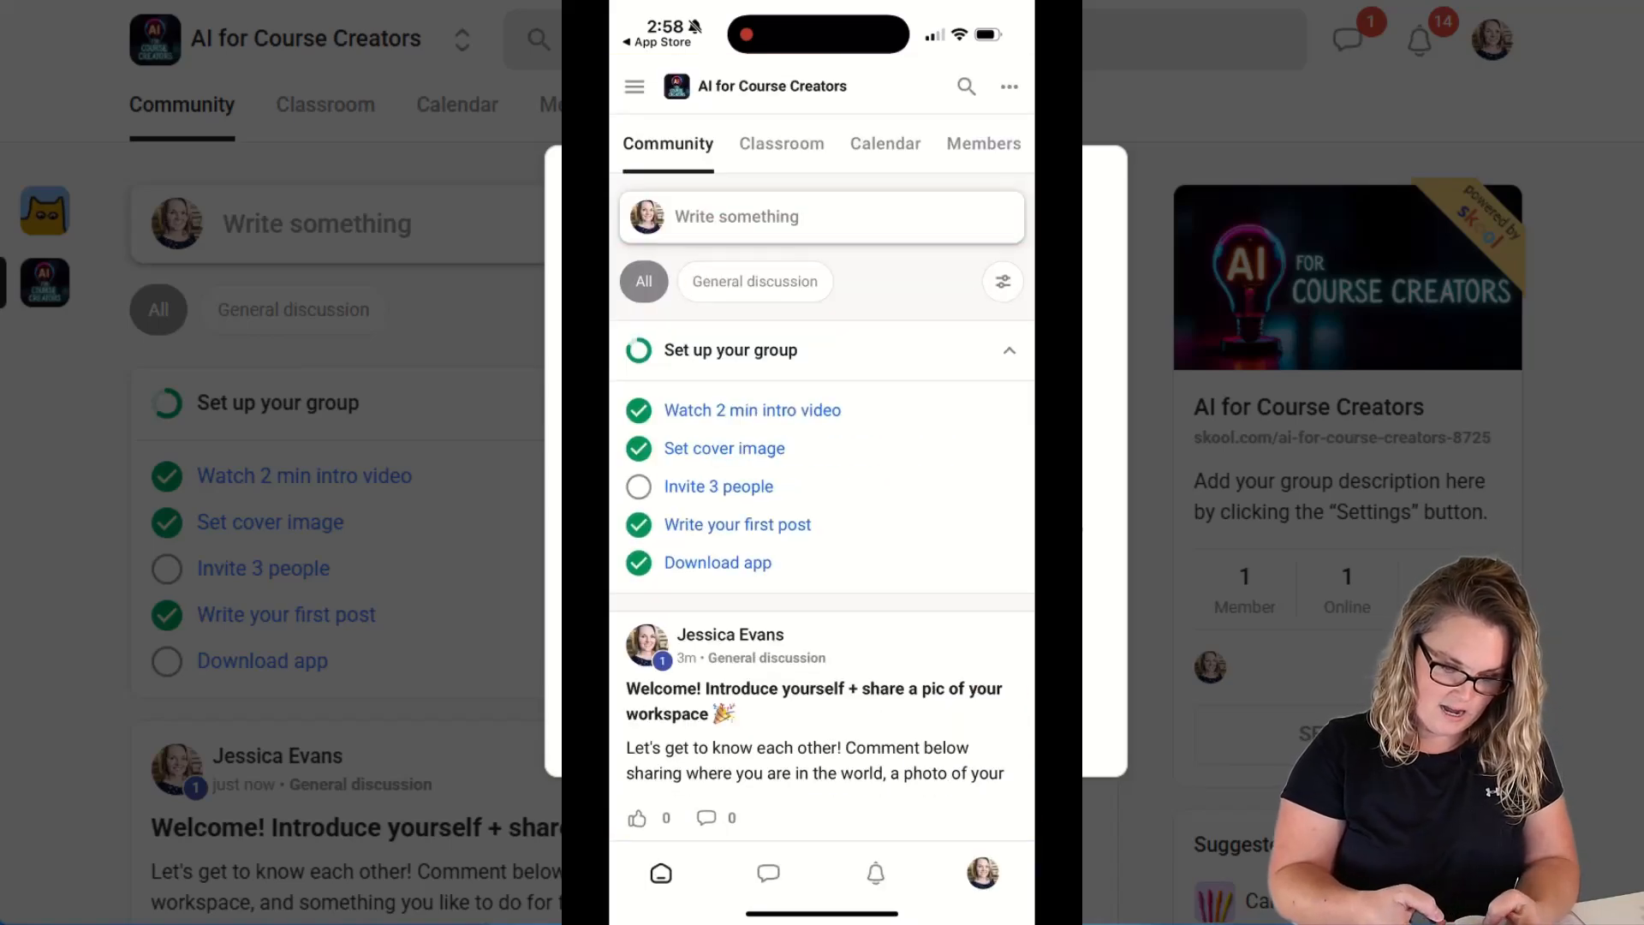
scroll(822, 514, down, 3)
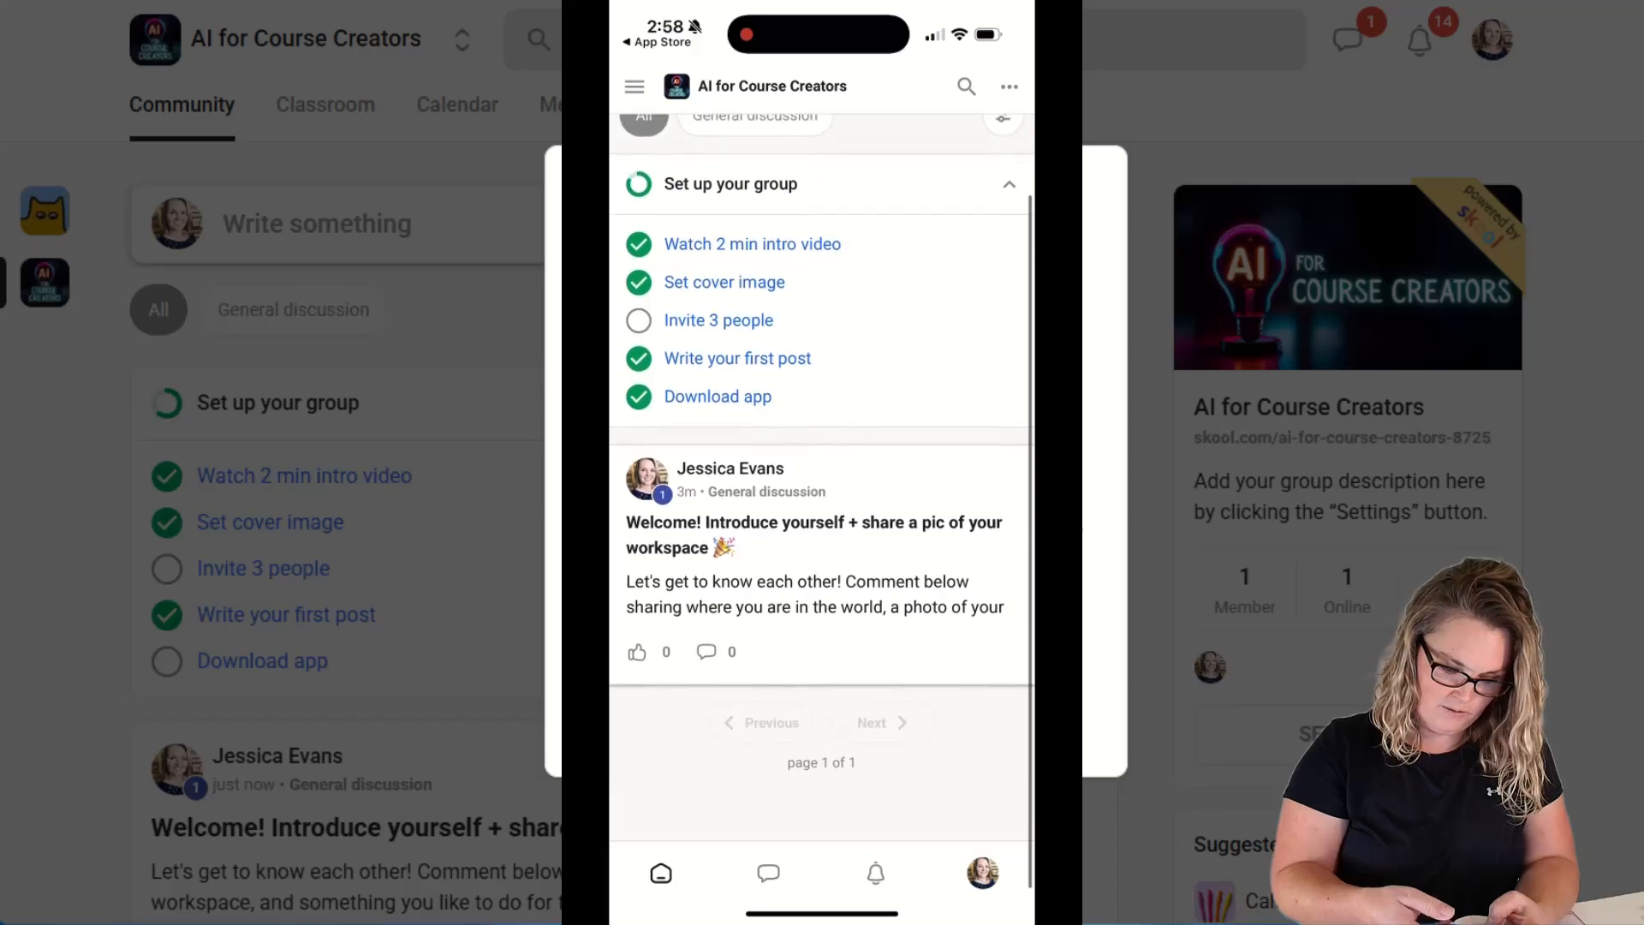
scroll(822, 514, up, 3)
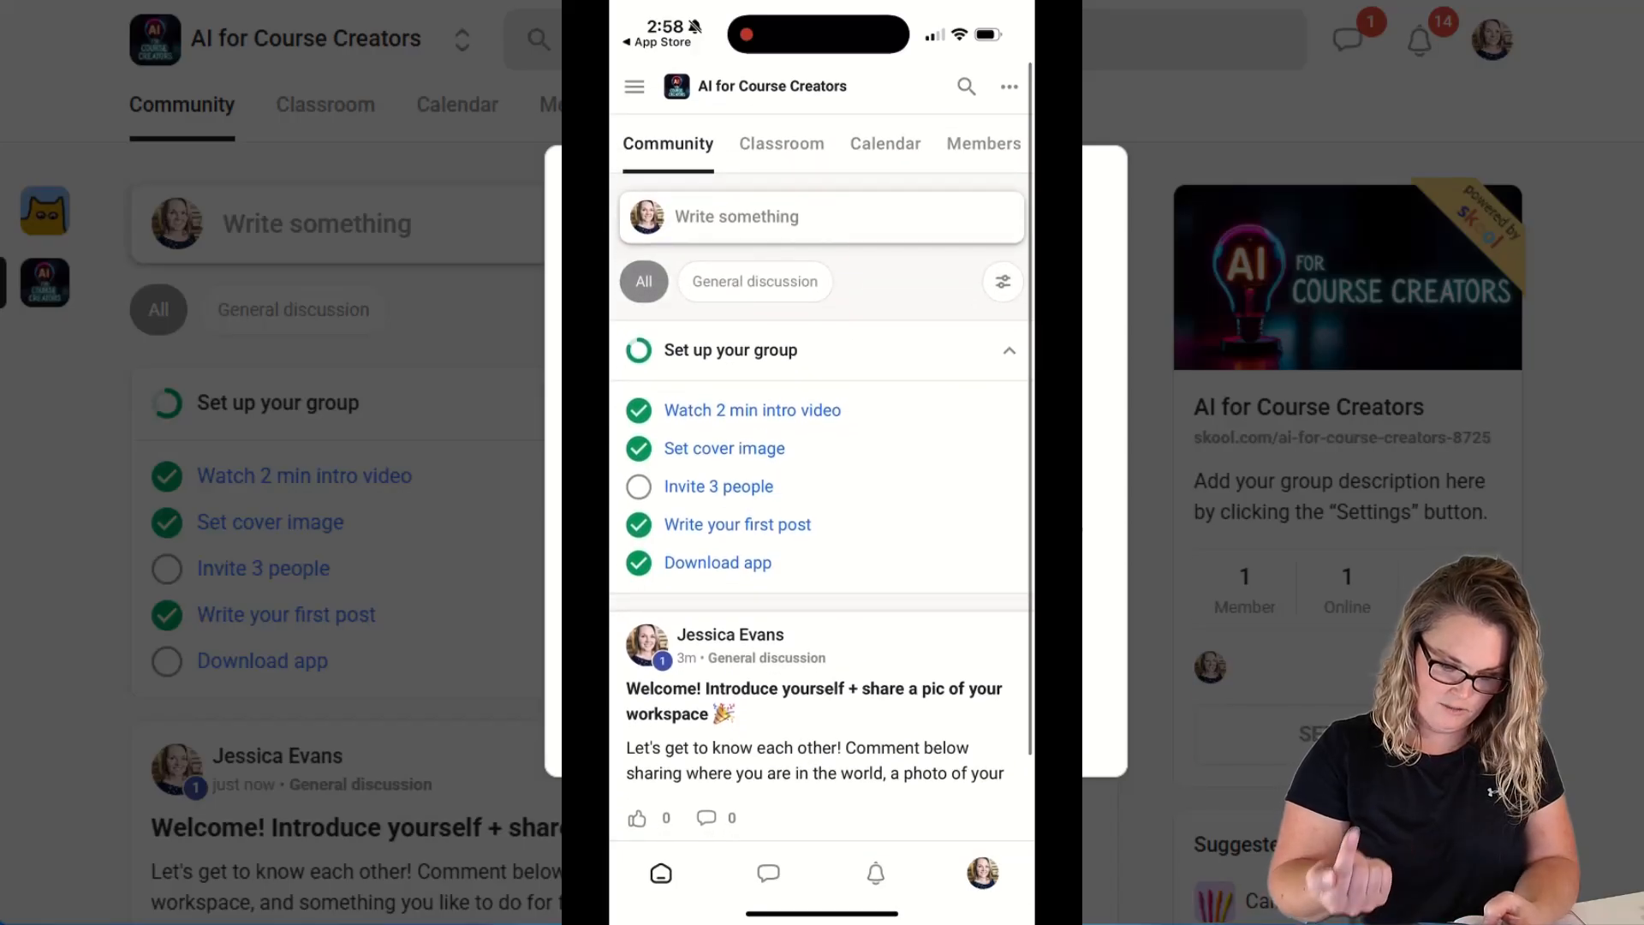